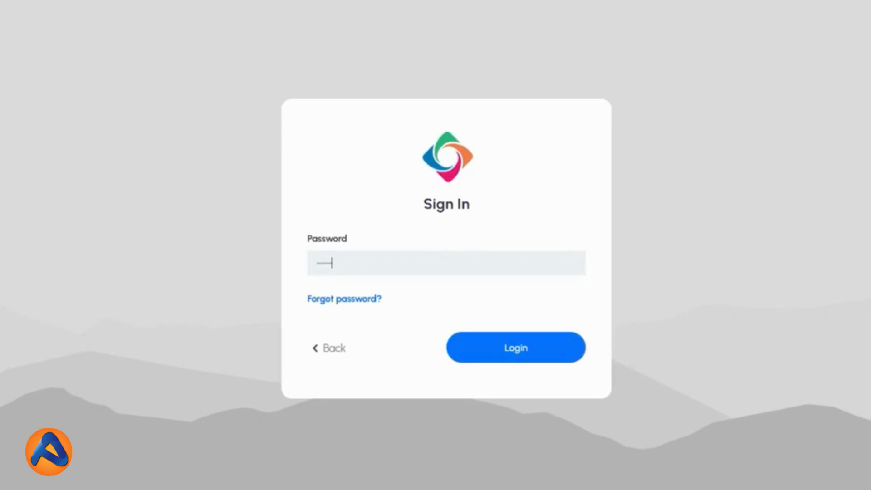
Submit the sign-in and look over the menu shortcuts on the home dashboard
left_click(517, 349)
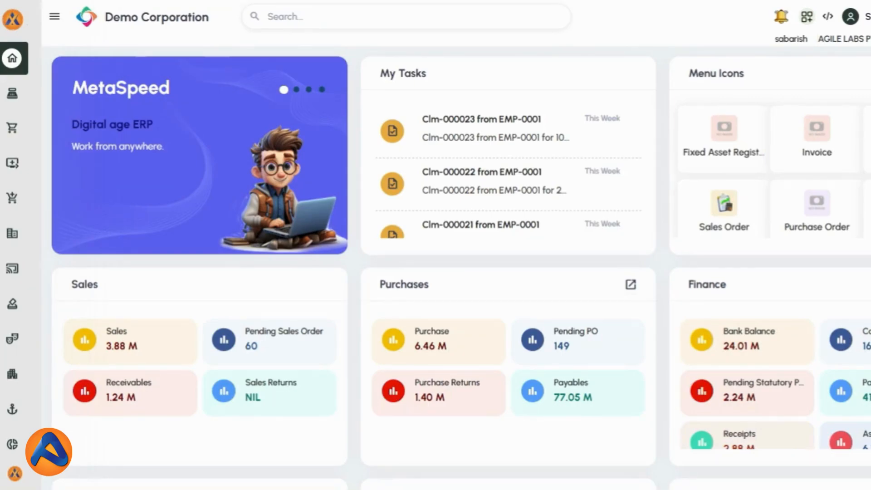
scroll(808, 197, "down", 3)
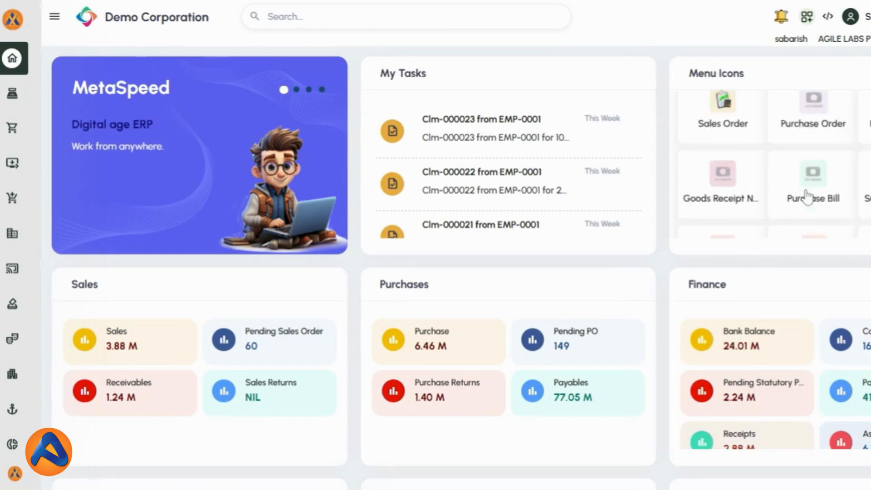
scroll(807, 190, "up", 3)
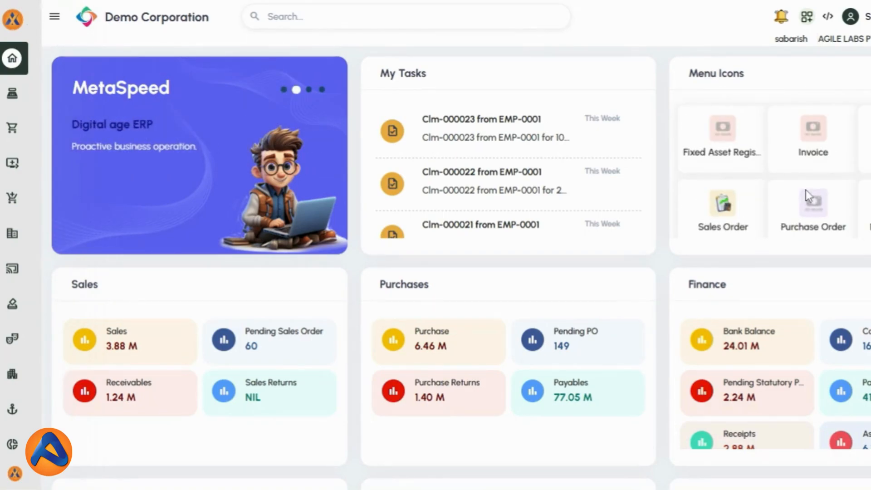
Search the application for "invoice" and open the Invoice list
left_click(465, 17)
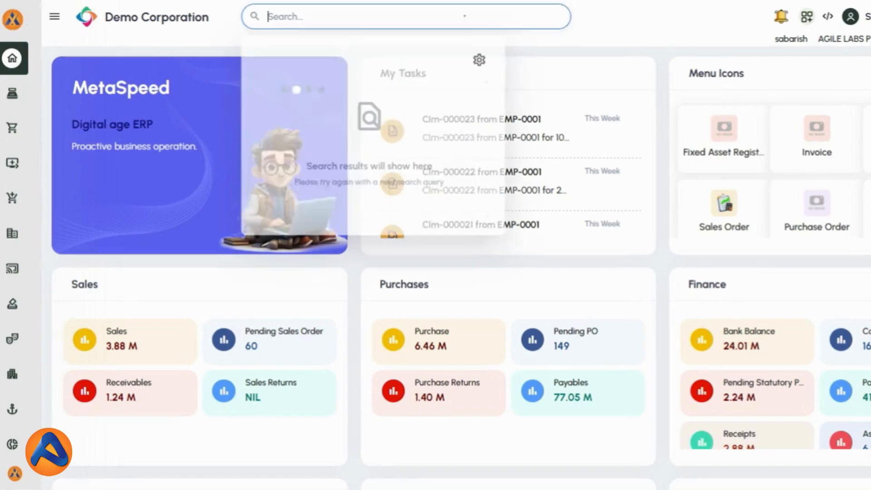
type("invoice")
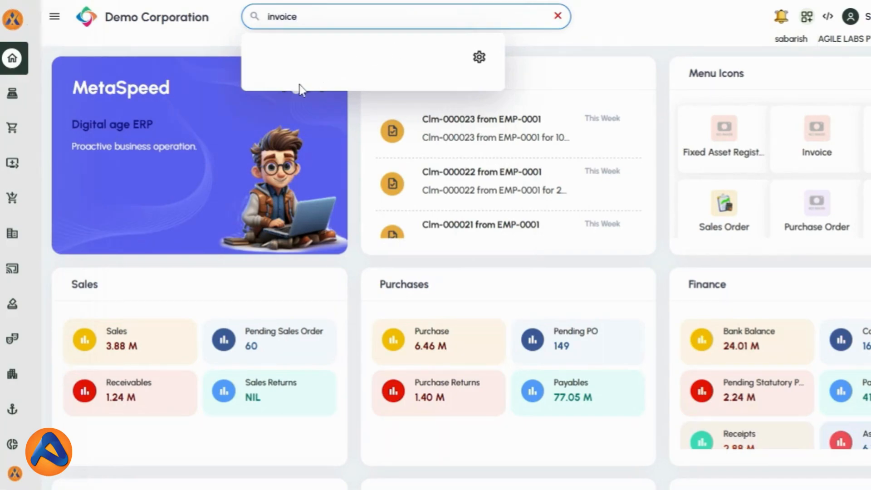
left_click(307, 93)
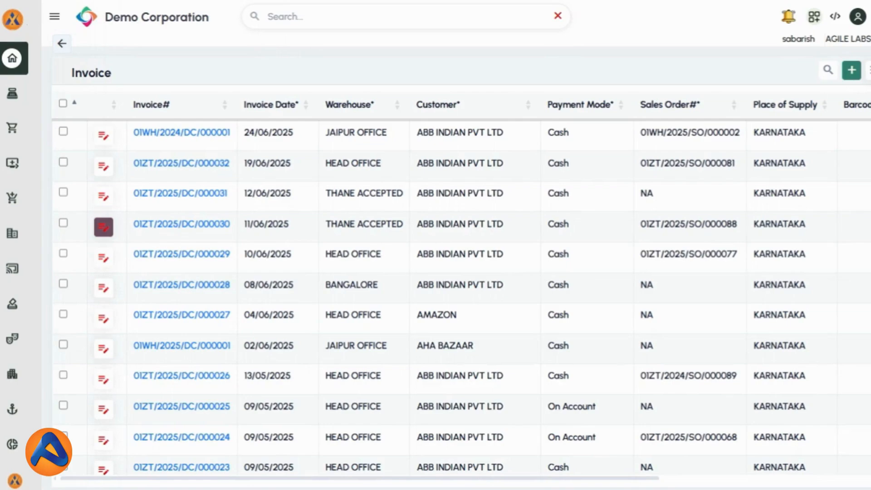
Open the invoice dated 11/06/2025 from the THANE ACCEPTED warehouse and review its header, item details and summary
left_click(105, 229)
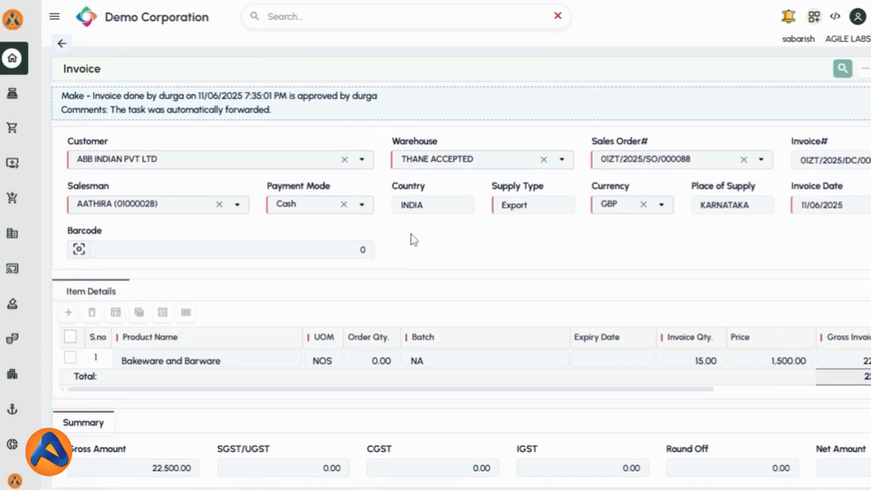
scroll(484, 247, "down", 2)
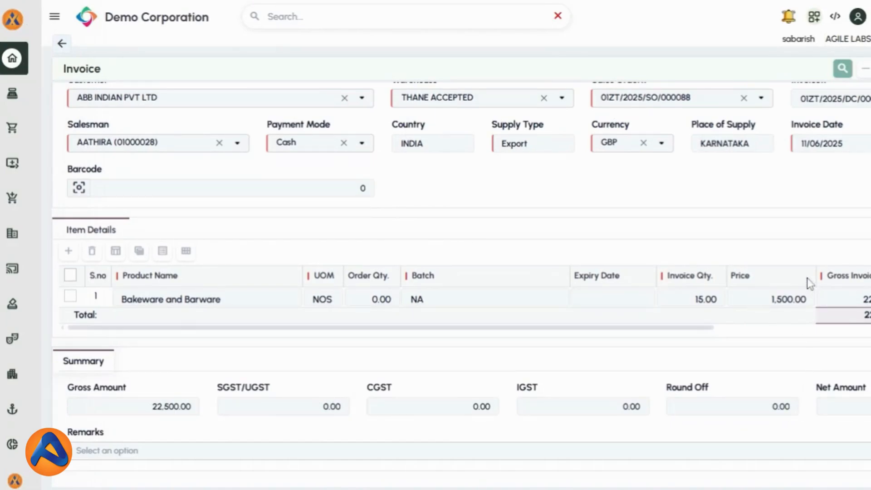
scroll(810, 247, "up", 2)
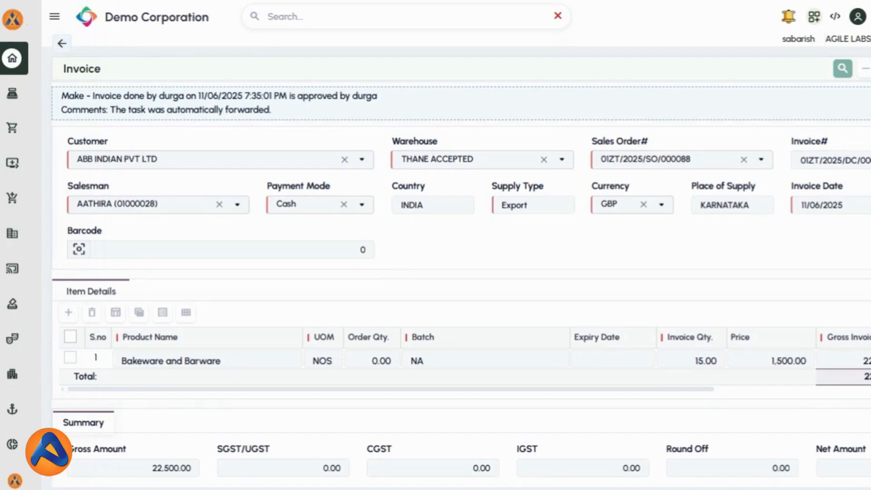
Open the Configuration Studio's Forms list with the sidebar collapsed and show the components of the Invoice-(incdv) form
left_click(815, 22)
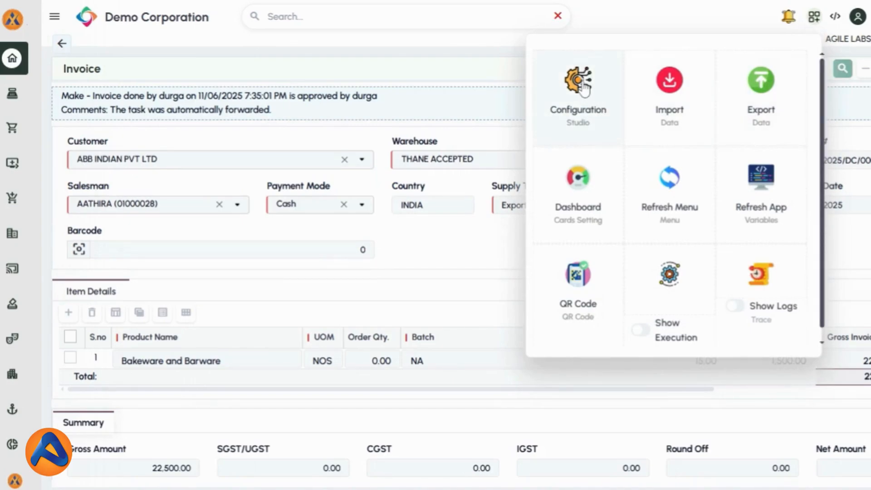
left_click(584, 89)
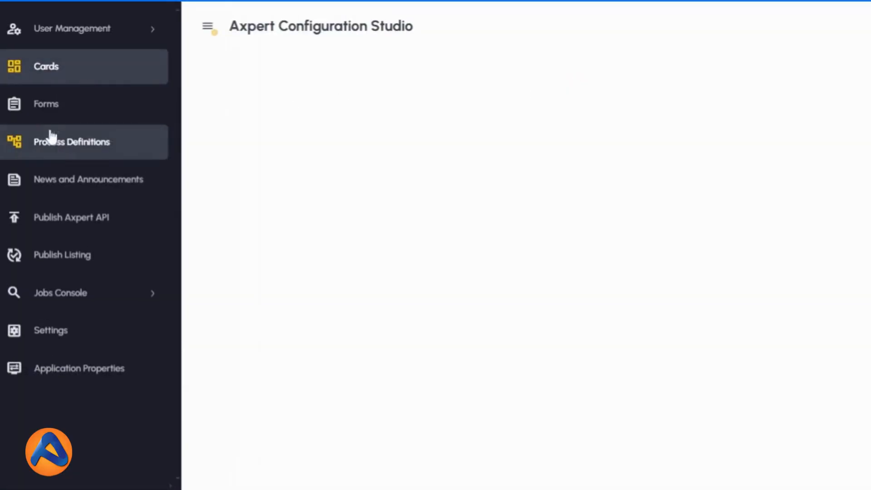
left_click(47, 108)
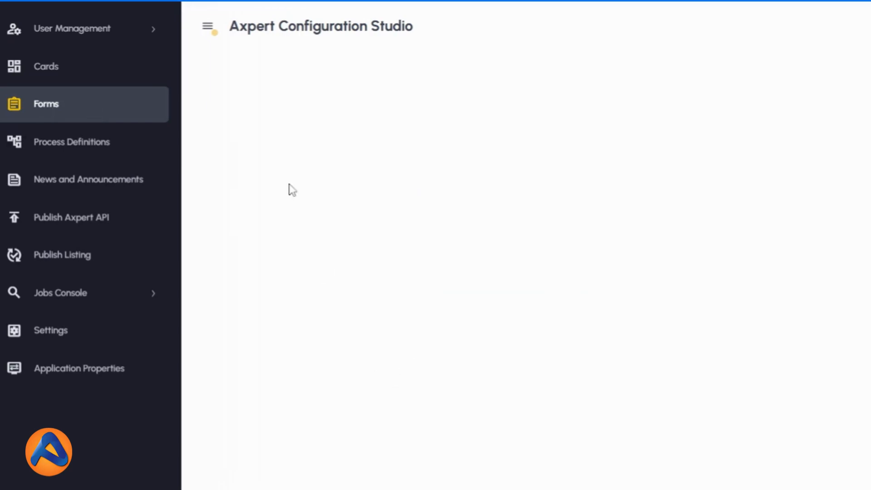
left_click(208, 28)
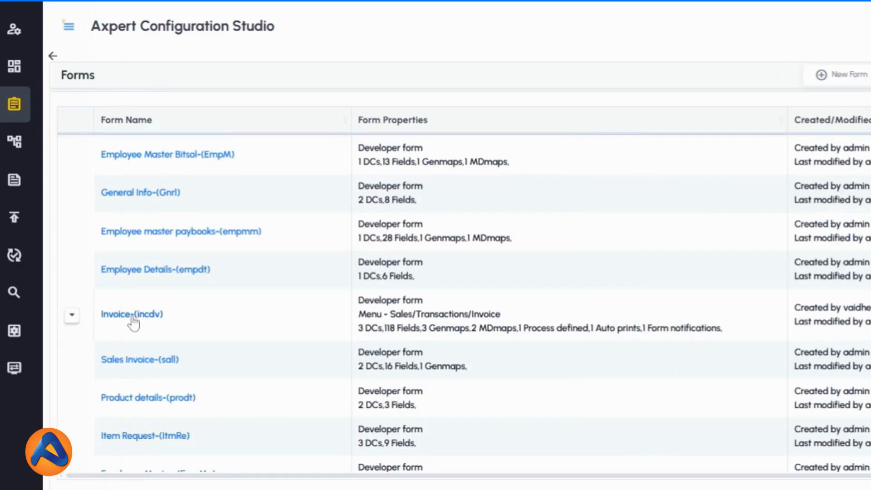
left_click(131, 317)
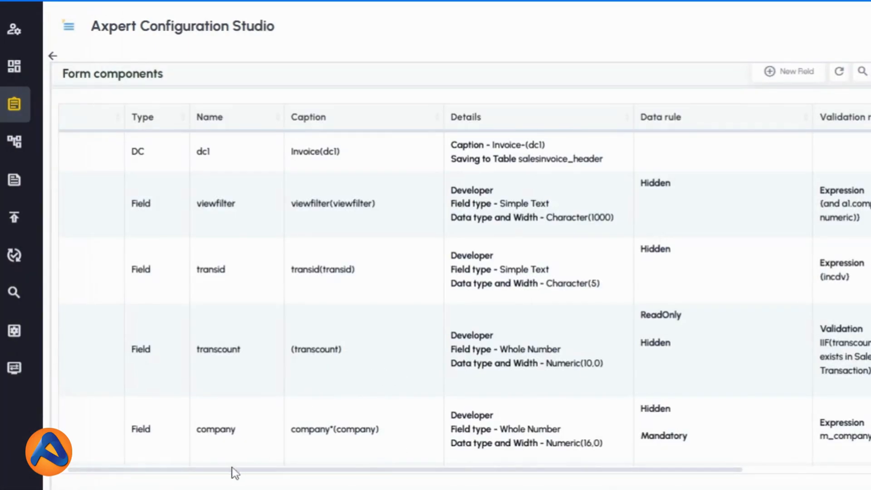
Examine the Invoice form's components, including field captions, details, data rules and validation rules
mouse_move(230, 472)
left_mouse_down()
mouse_move(281, 486)
mouse_move(439, 487)
mouse_move(229, 486)
left_mouse_up()
scroll(551, 323, "down", 10)
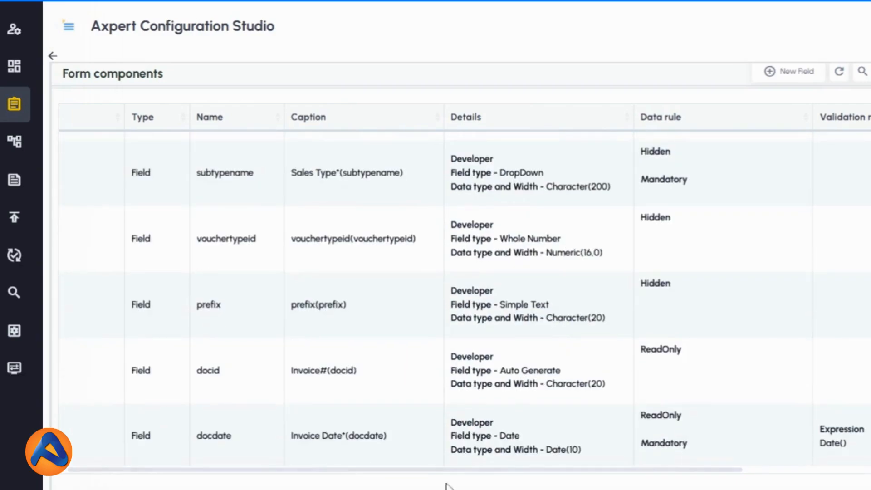
left_click_drag(439, 474, 572, 482)
scroll(603, 392, "down", 1)
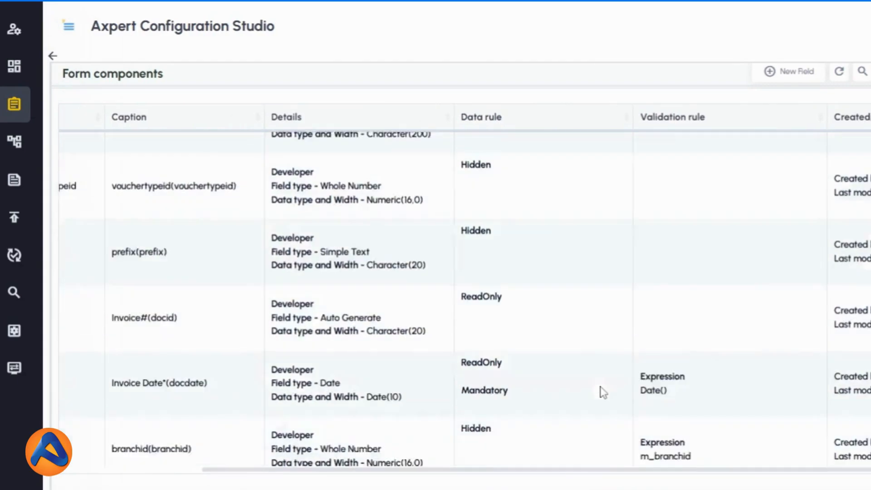
scroll(602, 392, "down", 13)
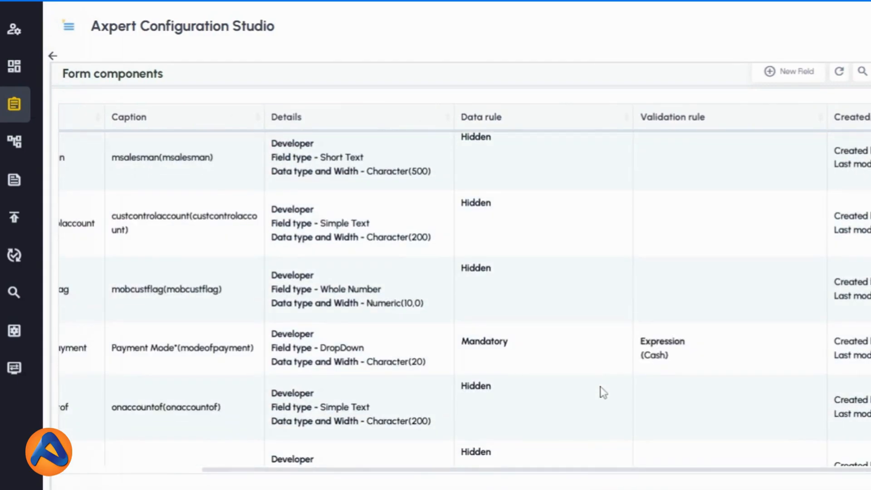
scroll(603, 392, "up", 14)
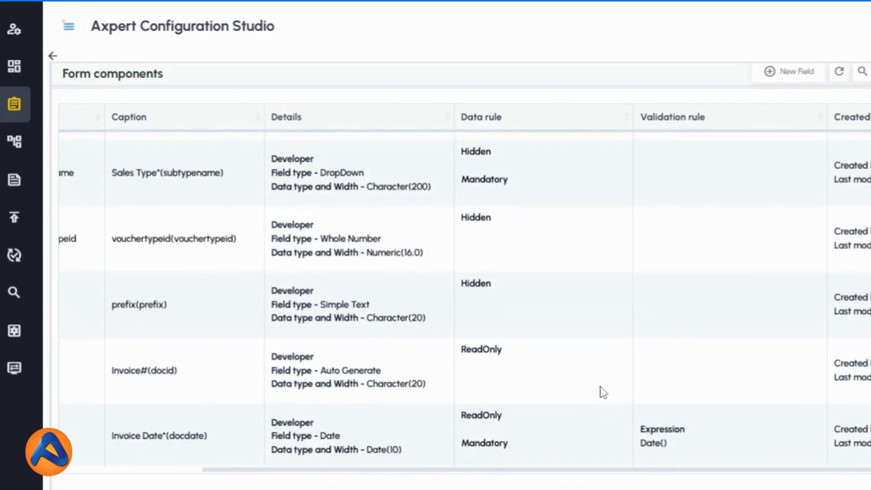
scroll(603, 393, "up", 9)
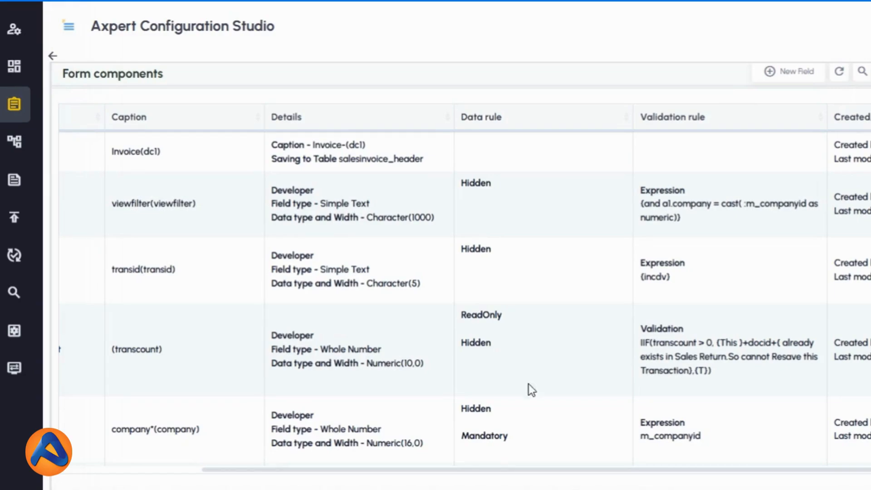
left_click_drag(493, 469, 317, 481)
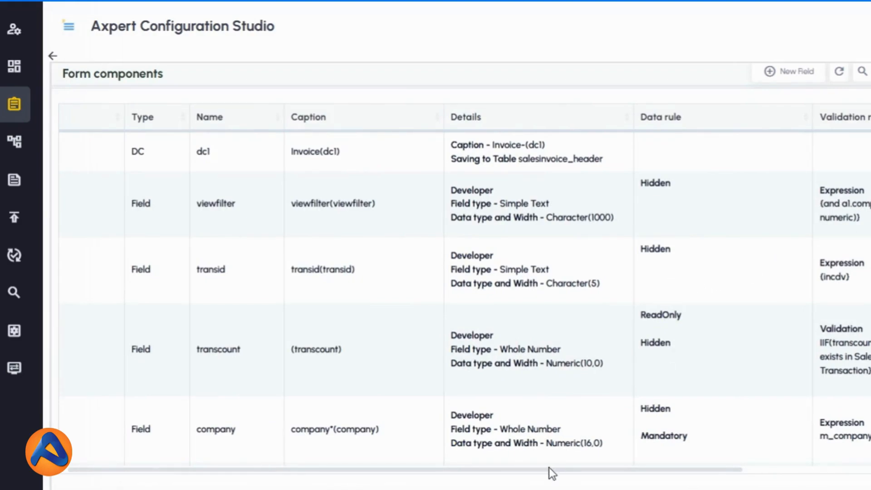
left_click_drag(550, 471, 599, 479)
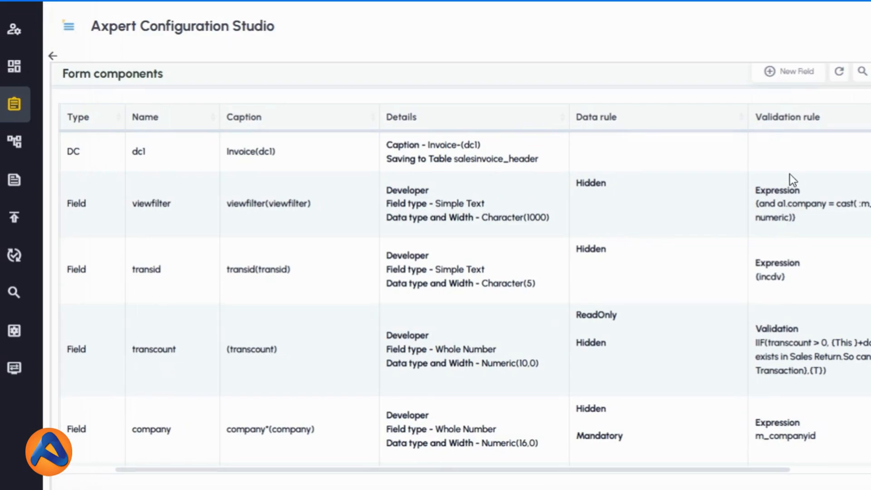
Start a new field in dc1 of the Invoice form, named delpartner with the caption Delivery Partner
left_click(790, 77)
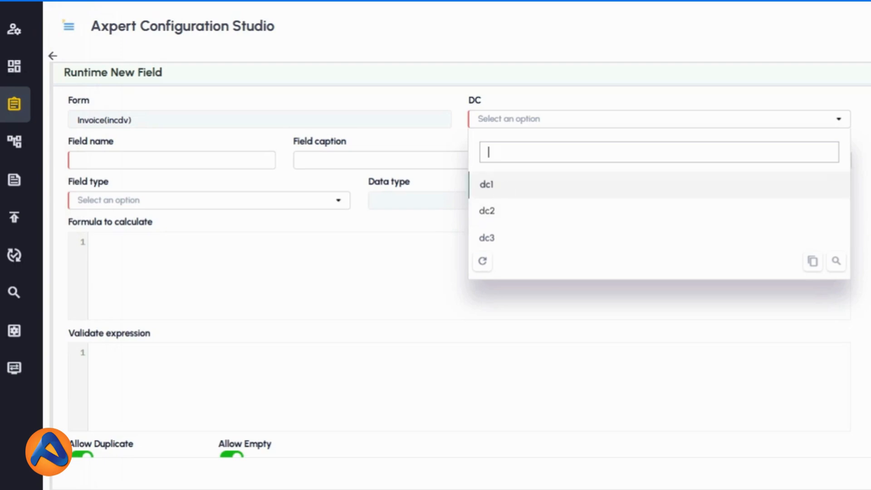
left_click(502, 185)
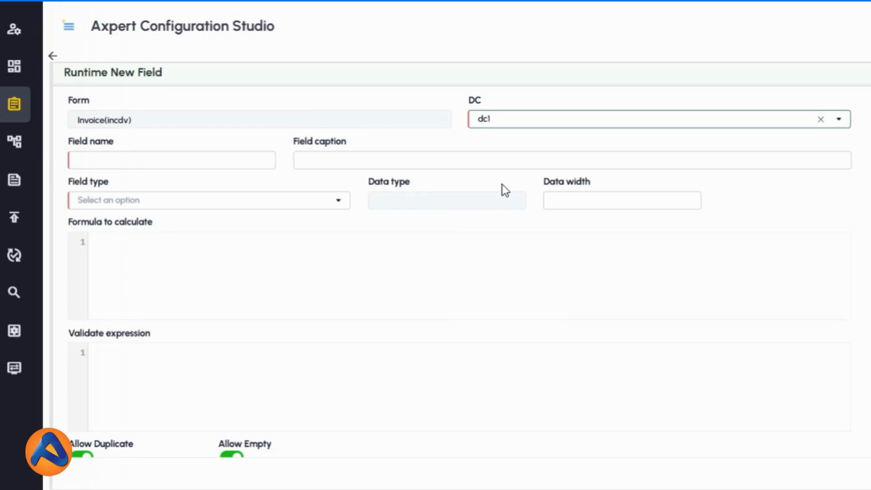
left_click(172, 160)
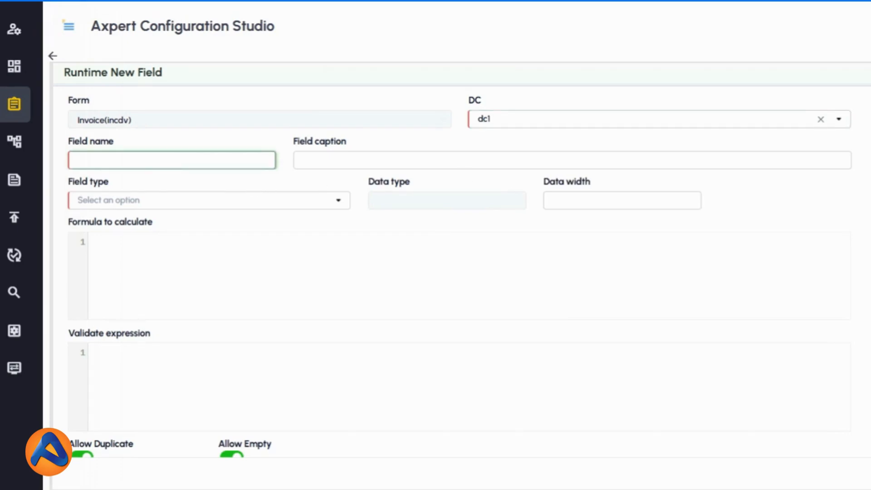
type("delpartner")
left_click(330, 164)
type("D")
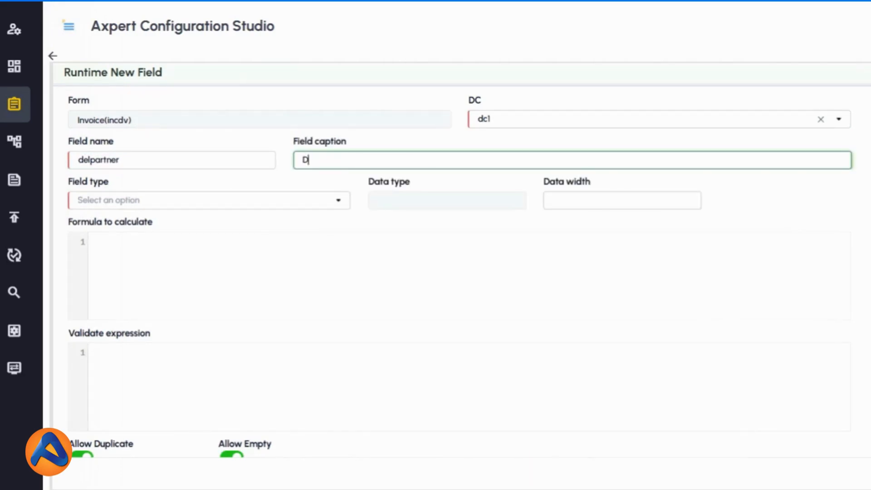
type("elivery Partne")
type("r")
Browse the available field types and set the delpartner field's type to Dropdown from static list
left_click(262, 205)
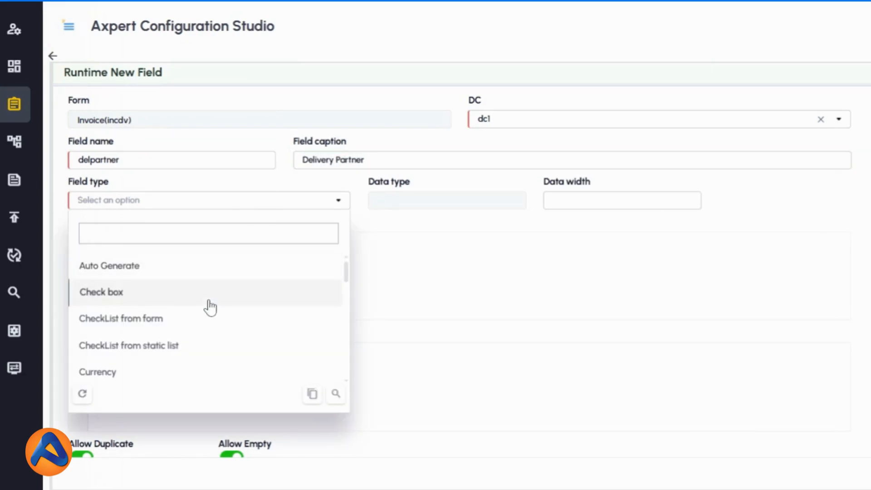
scroll(208, 305, "down", 2)
scroll(208, 306, "up", 2)
scroll(211, 313, "down", 2)
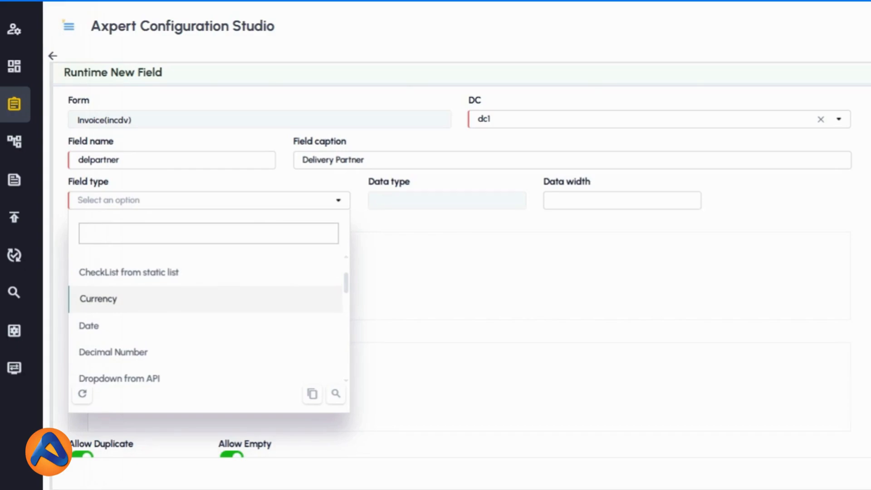
scroll(212, 312, "down", 2)
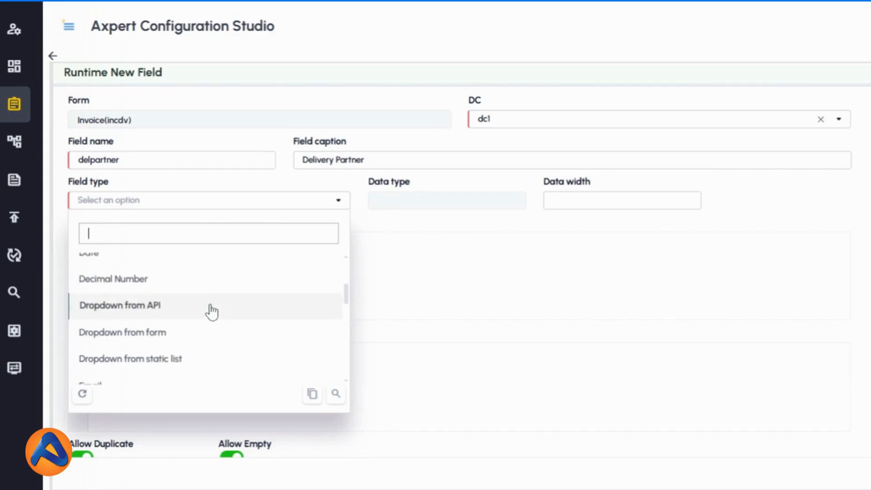
scroll(212, 312, "up", 2)
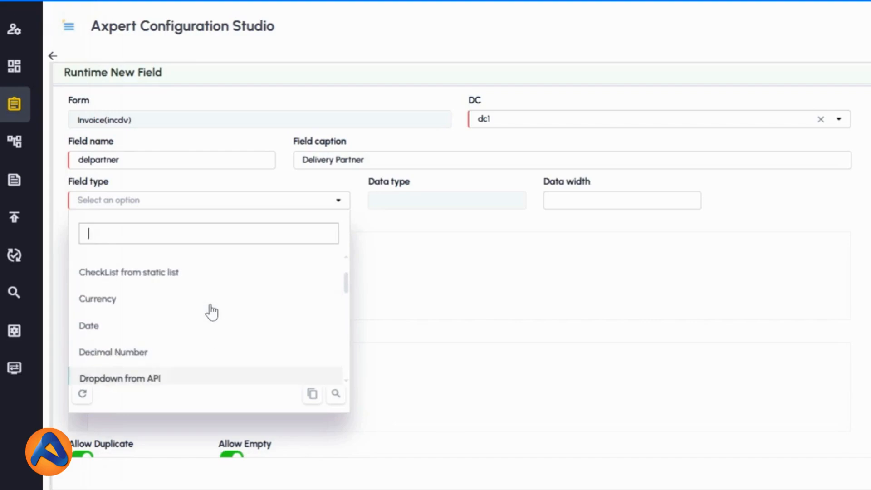
scroll(211, 313, "down", 2)
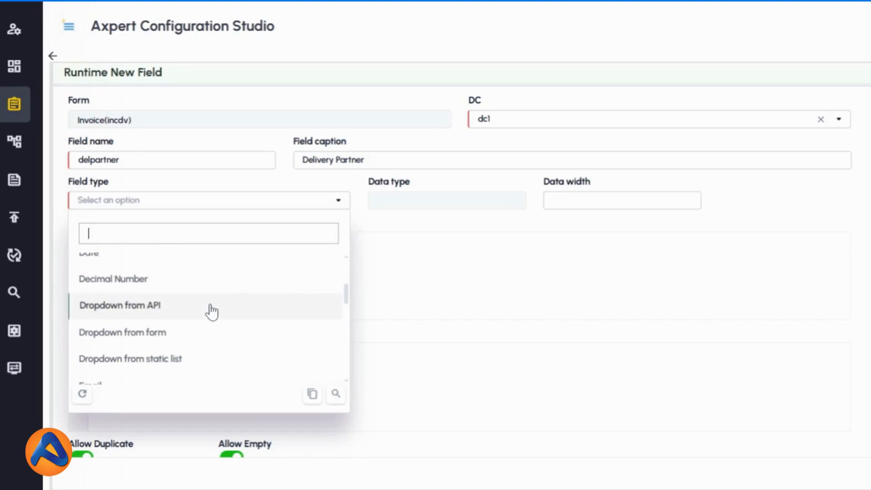
scroll(211, 312, "down", 3)
scroll(211, 312, "up", 3)
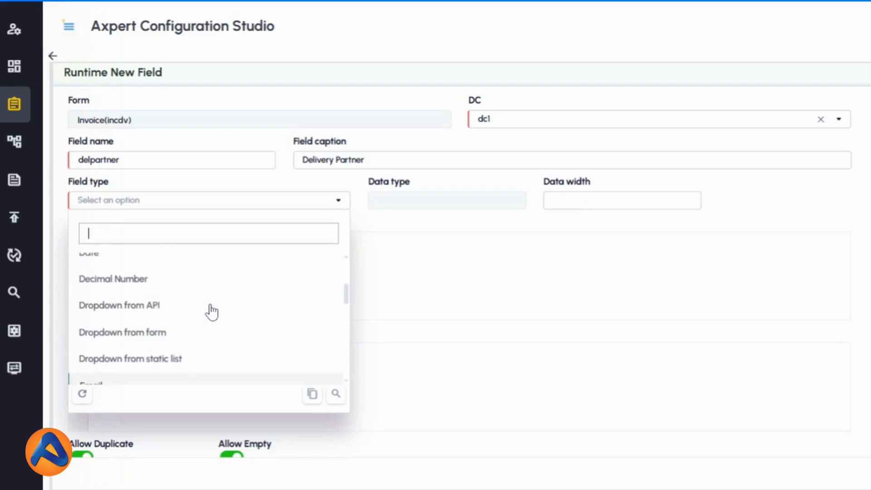
scroll(211, 325, "down", 3)
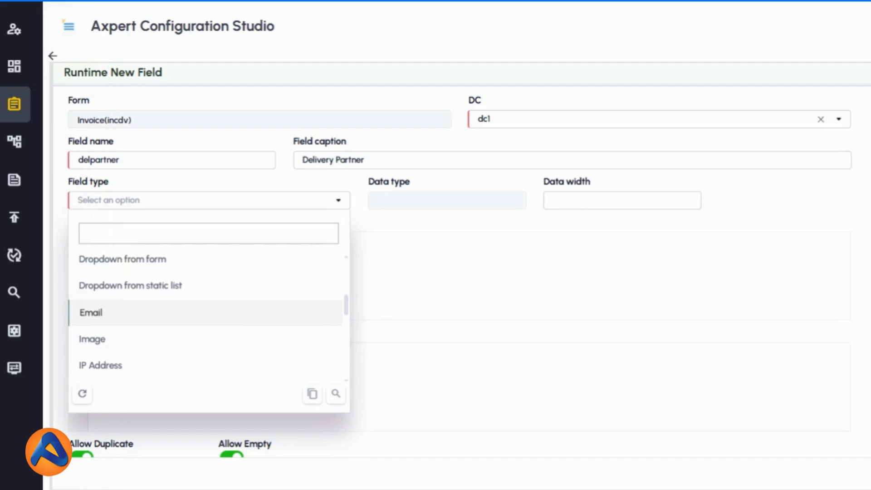
scroll(212, 325, "down", 3)
scroll(212, 325, "up", 5)
scroll(212, 325, "up", 1)
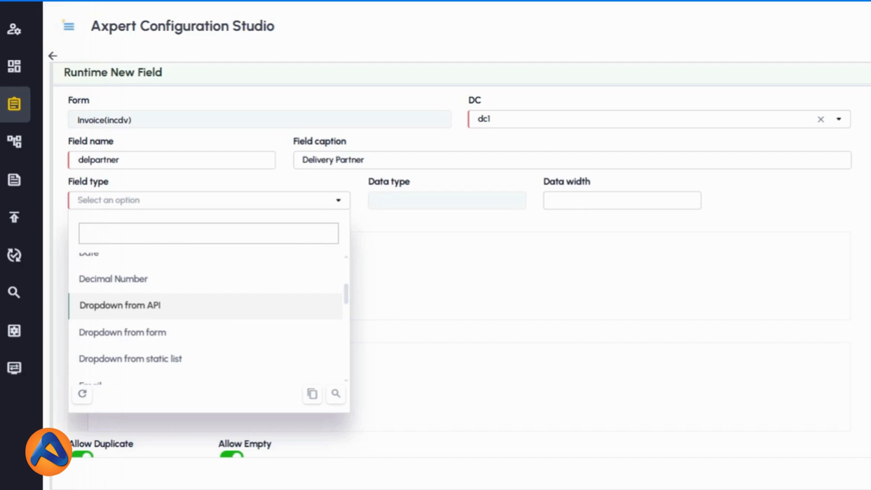
key("Down")
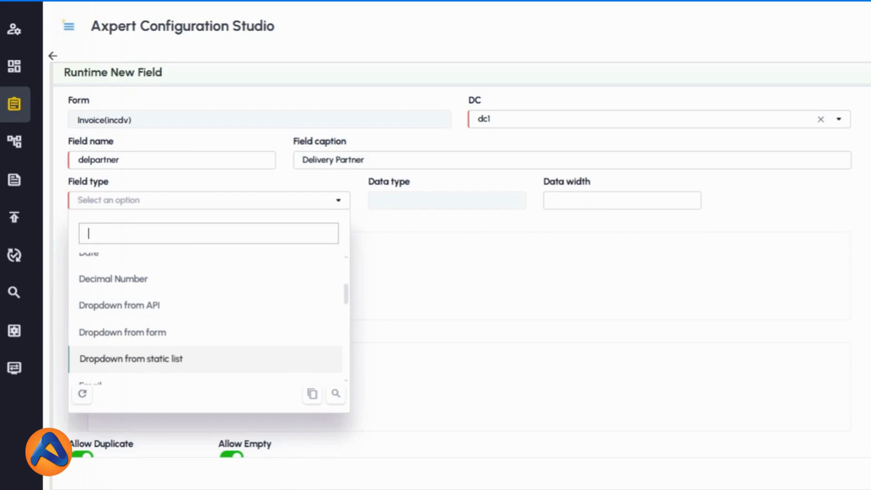
left_click(150, 363)
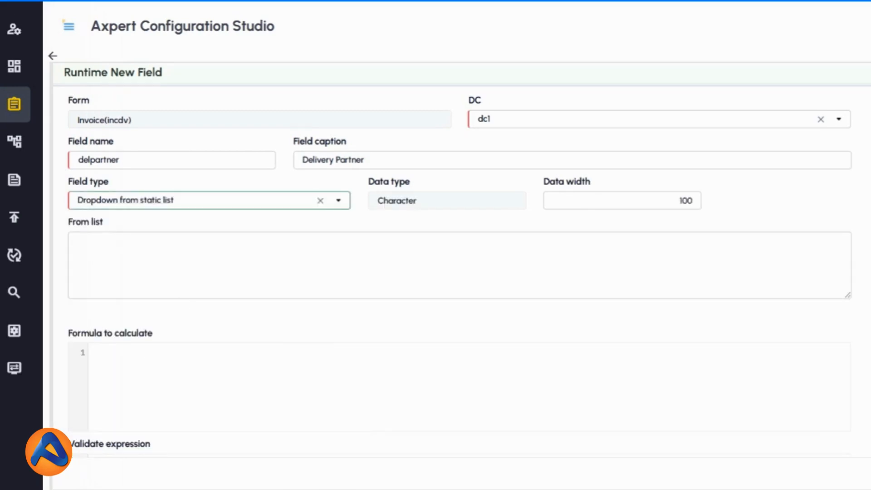
Enter Fedex,Blue dart,On dot,India post as the static list values of the Delivery Partner field
left_click(78, 243)
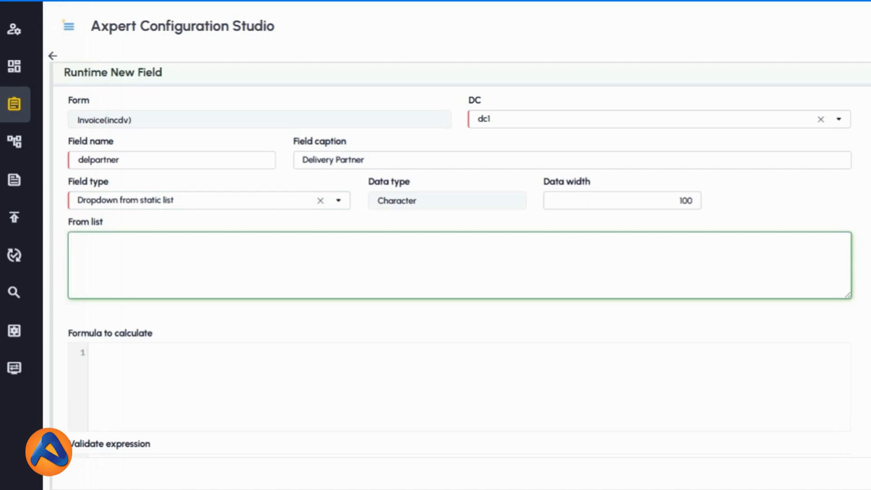
type("Fedex,Blue dart,On dot,India post")
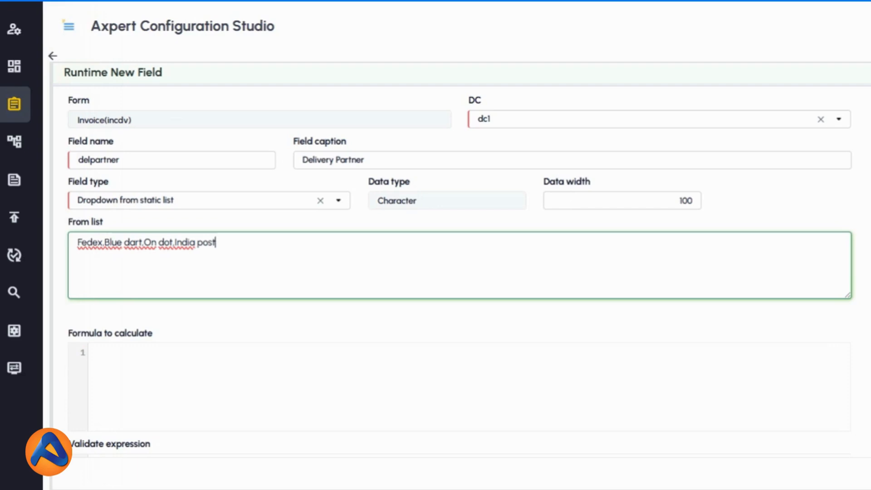
left_click(103, 243)
left_click(172, 243)
left_click(216, 243)
Go through the remaining Delivery Partner settings and position it after an existing field of the Invoice form
scroll(454, 273, "down", 2)
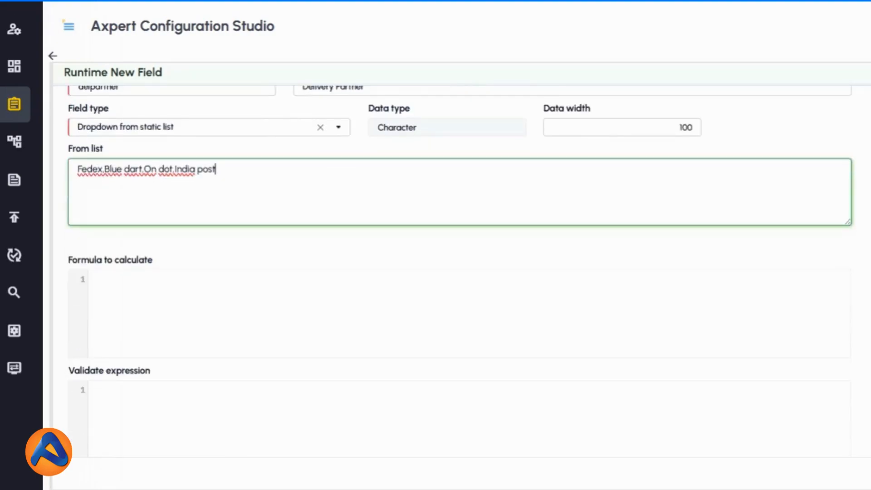
scroll(574, 362, "down", 2)
scroll(574, 362, "down", 1)
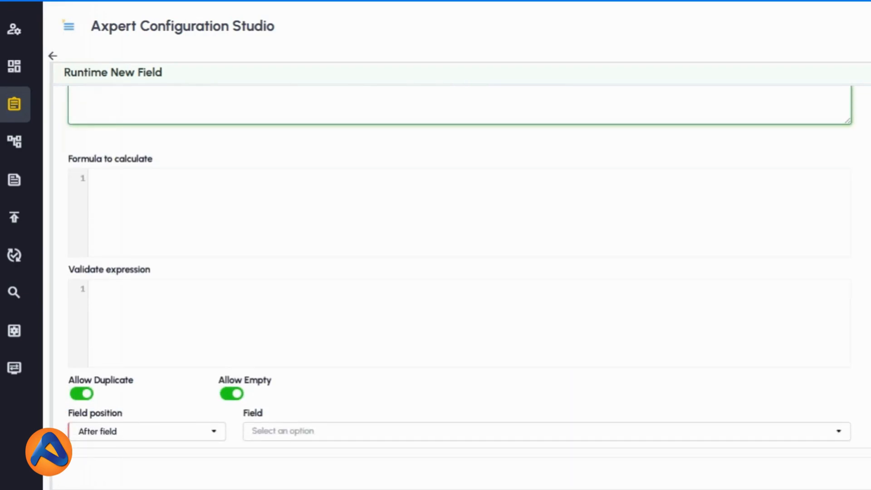
scroll(574, 362, "up", 5)
scroll(574, 362, "down", 5)
left_click(314, 308)
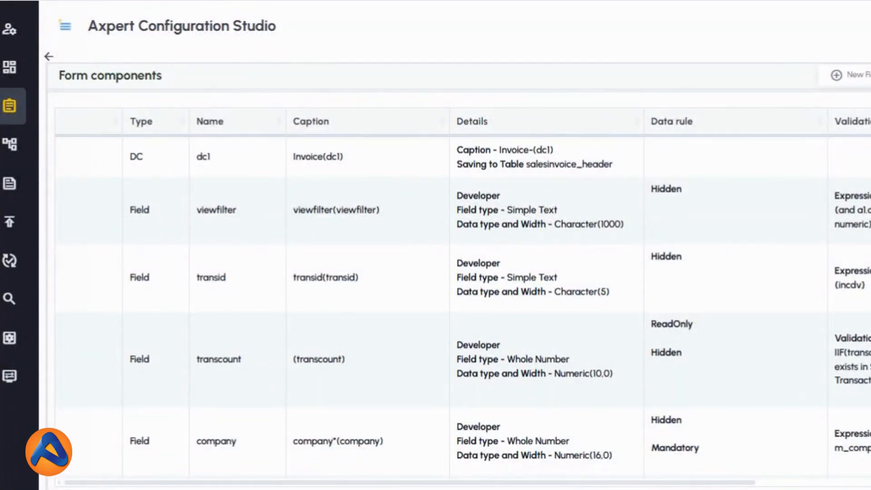
Look through the Invoice form's component list for the added Delivery Partner field
scroll(740, 277, "down", 10)
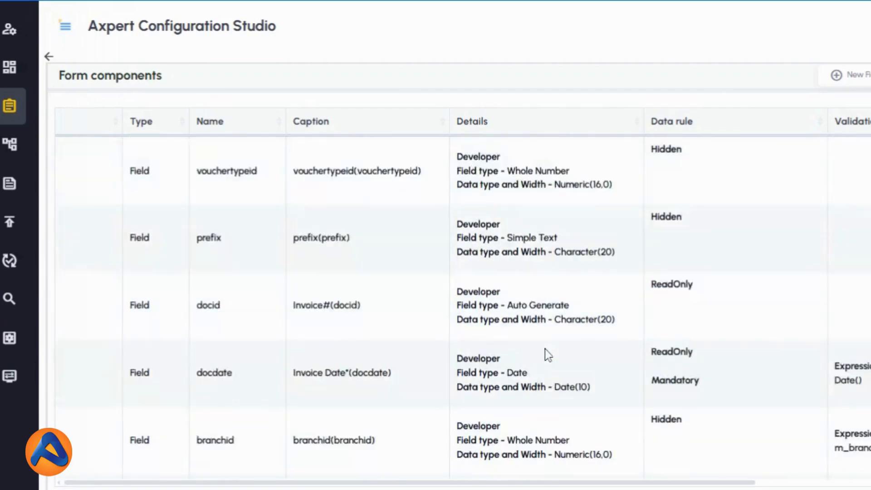
scroll(546, 350, "down", 15)
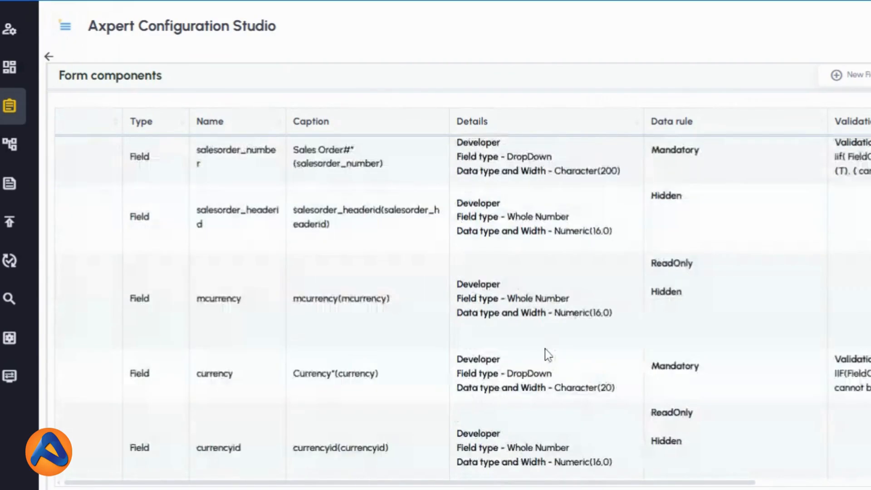
scroll(545, 349, "down", 5)
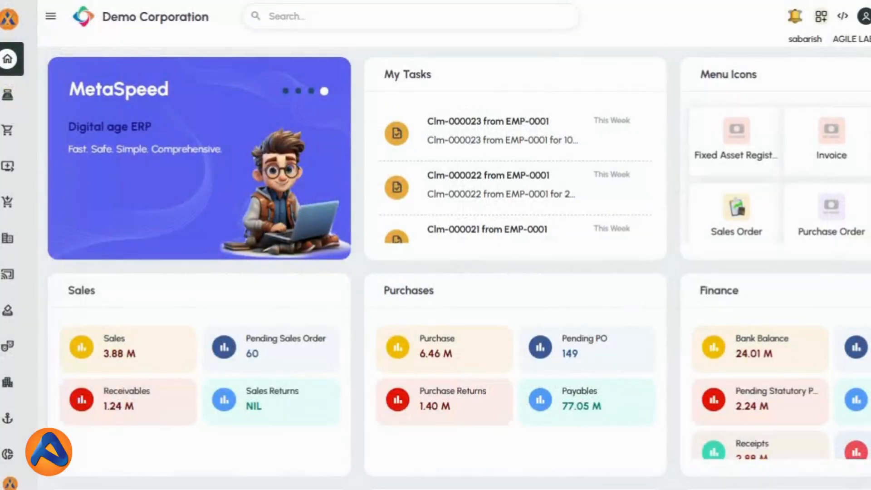
In the Demo Corporation application, search for the Invoice form, open it and start a new invoice
left_click(510, 22)
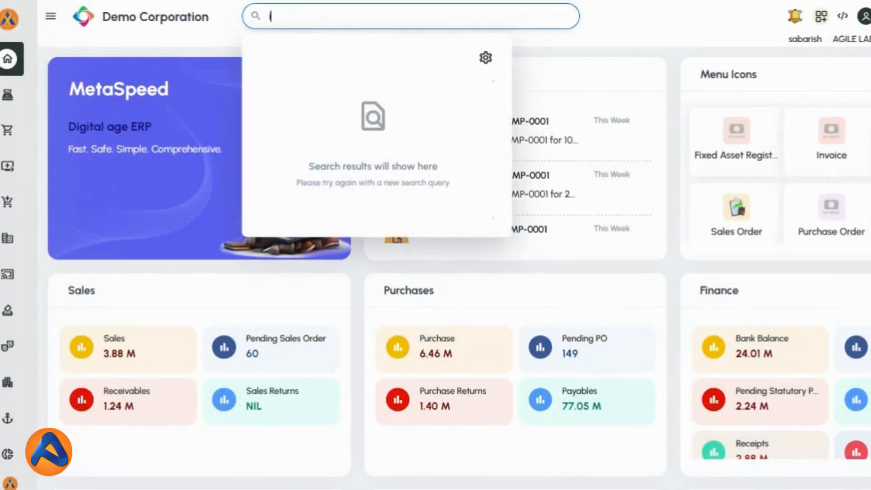
type("invoic")
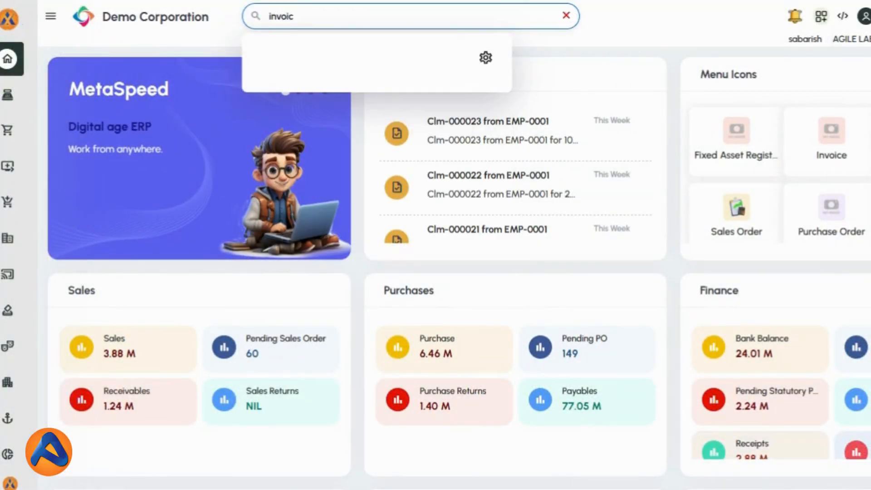
key("BackSpace")
type("d")
key("BackSpace")
type("c")
left_click(308, 92)
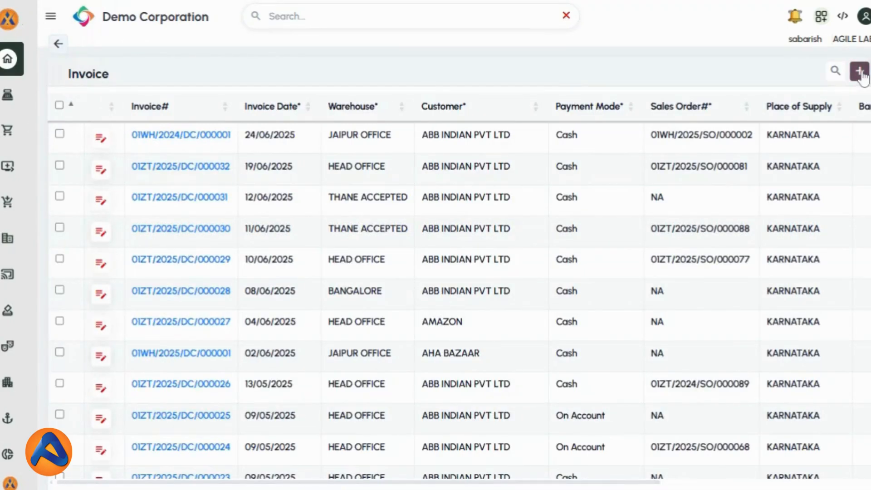
left_click(860, 72)
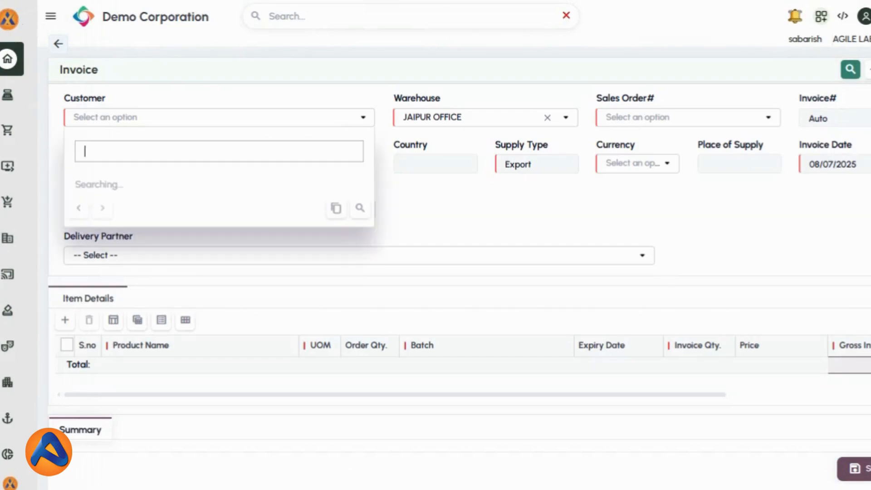
left_click(591, 211)
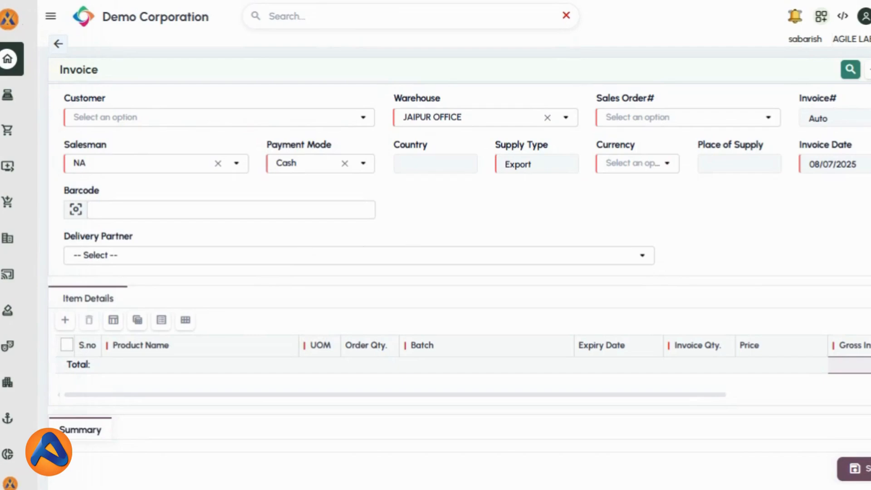
Clear the cache of the Invoice form
left_click(870, 70)
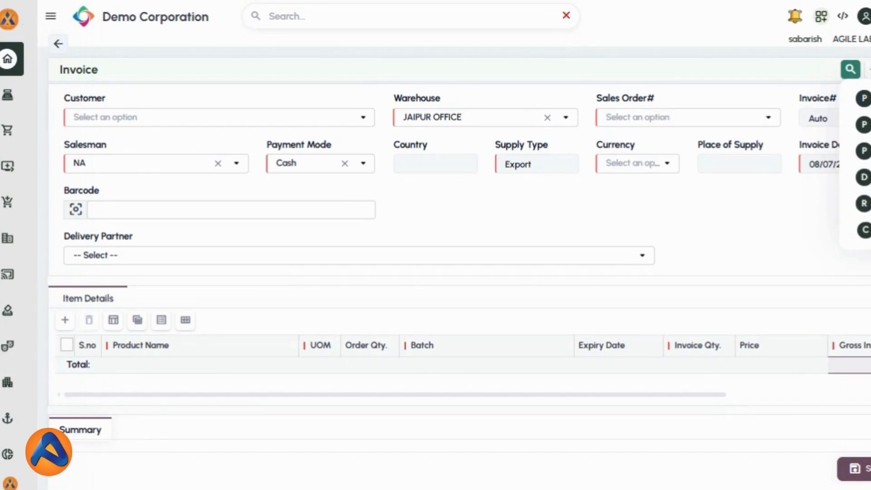
left_click(867, 230)
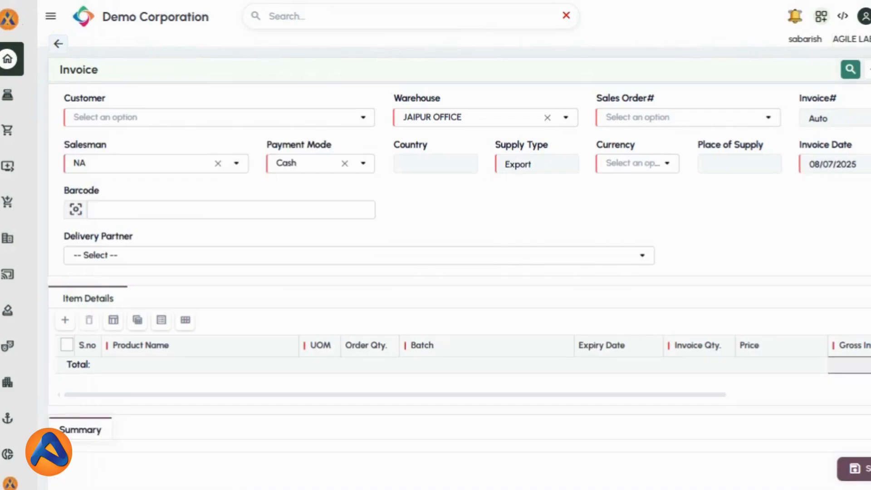
left_click(218, 117)
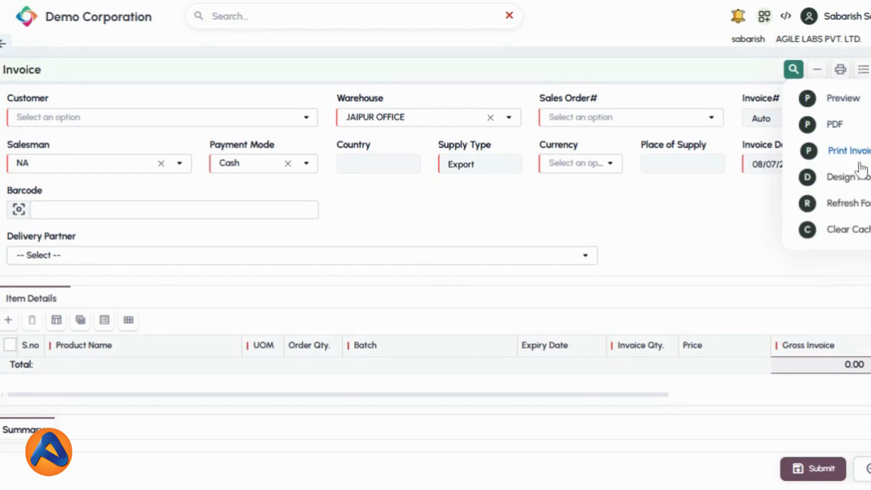
In the Invoice form's design mode, move the Delivery Partner field beside Barcode and widen it to fill the rest of the row
left_click(855, 178)
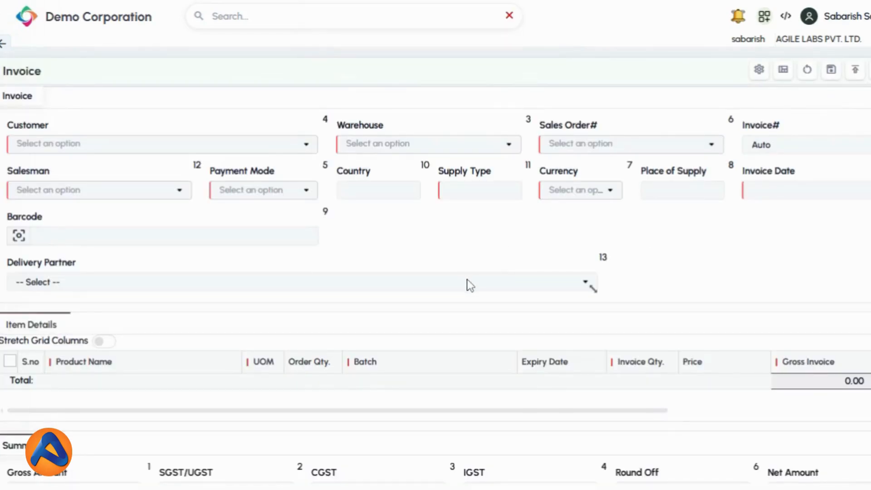
left_click(64, 274)
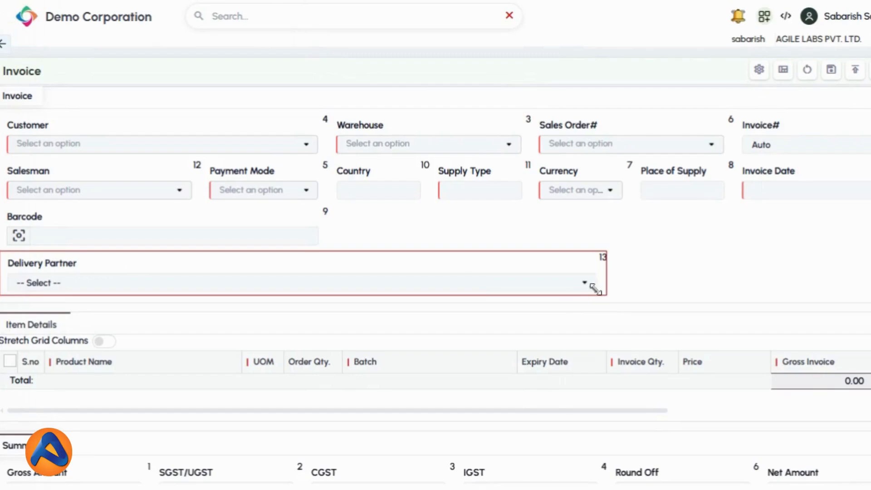
left_click_drag(594, 288, 292, 287)
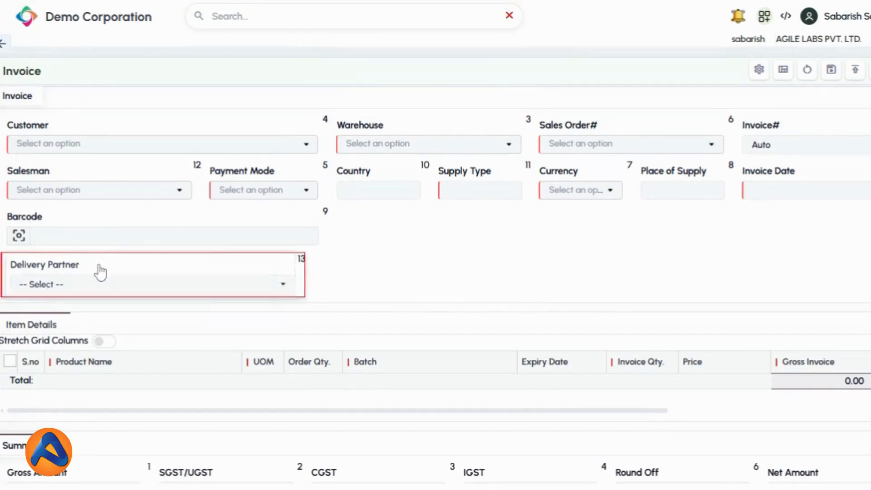
left_click_drag(100, 272, 406, 221)
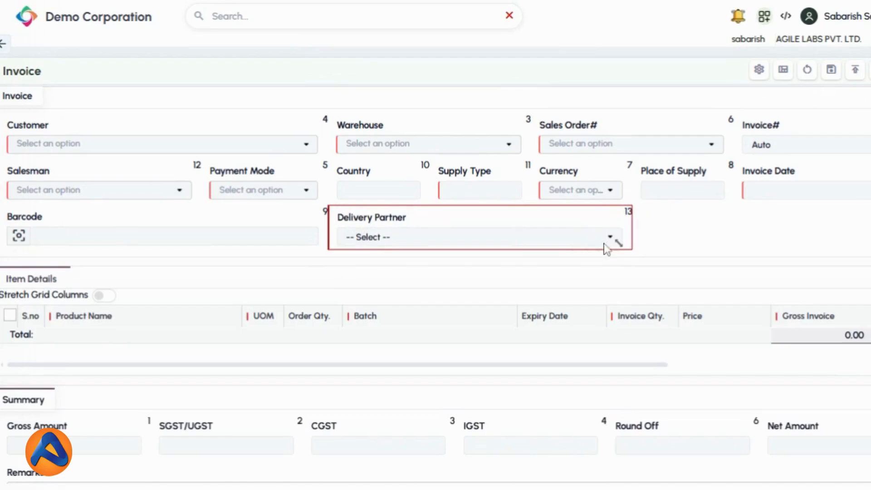
left_click_drag(619, 242, 868, 240)
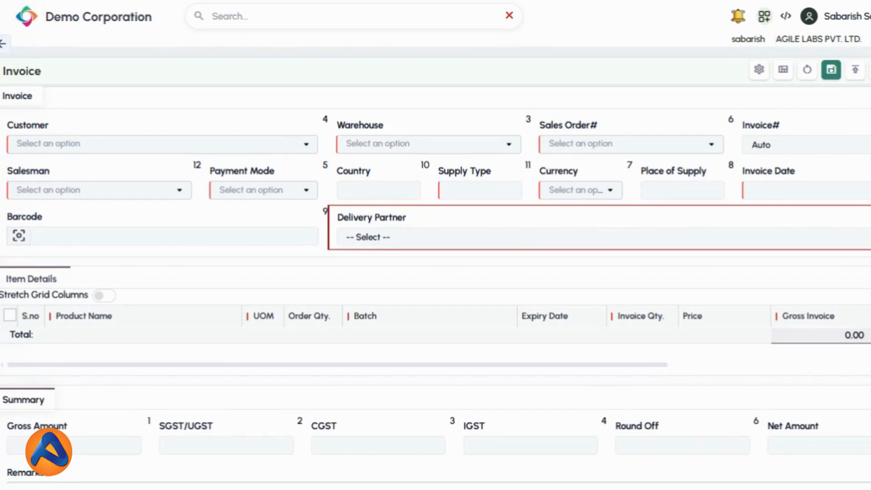
Save the Invoice form design, return to the invoice and select the Delivery Partner field
left_click(832, 71)
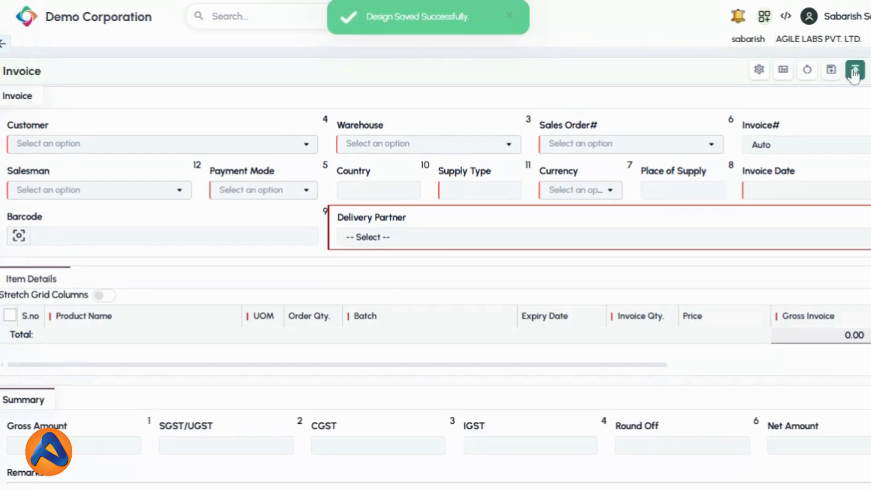
left_click(870, 70)
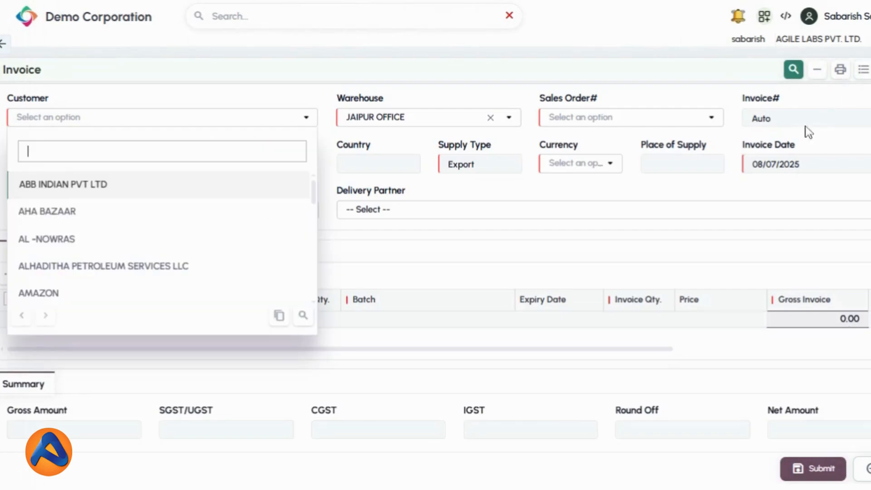
left_click(757, 195)
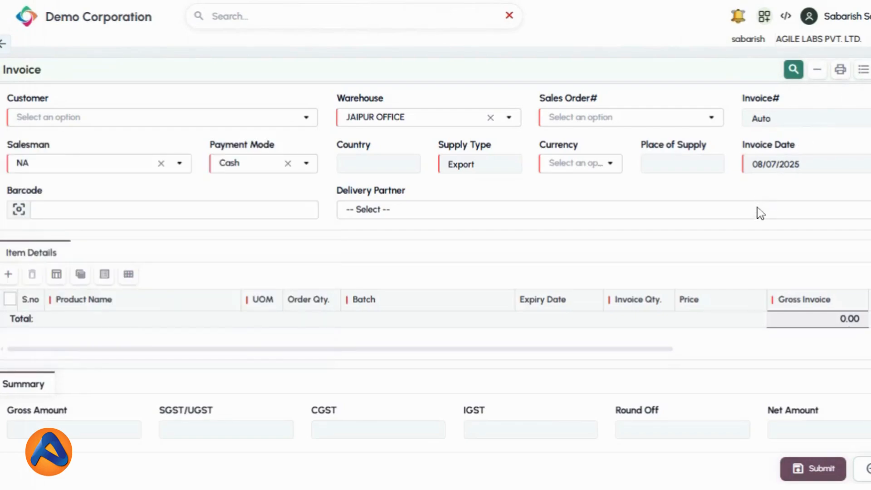
left_click(759, 211)
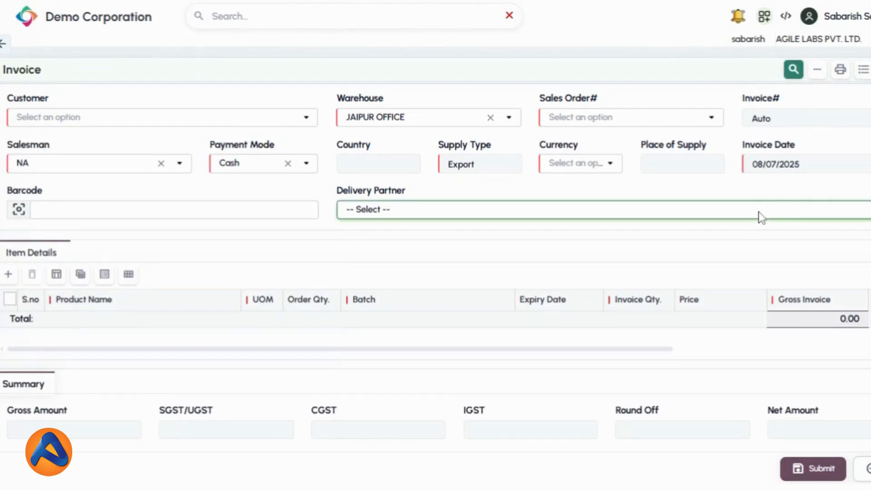
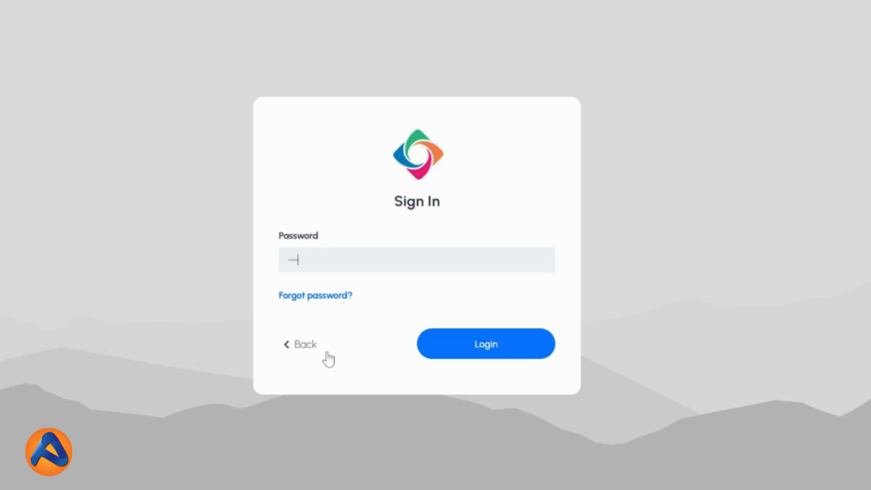
Sign in with the account password and open the Configuration Studio's Forms list with the sidebar collapsed
type("•")
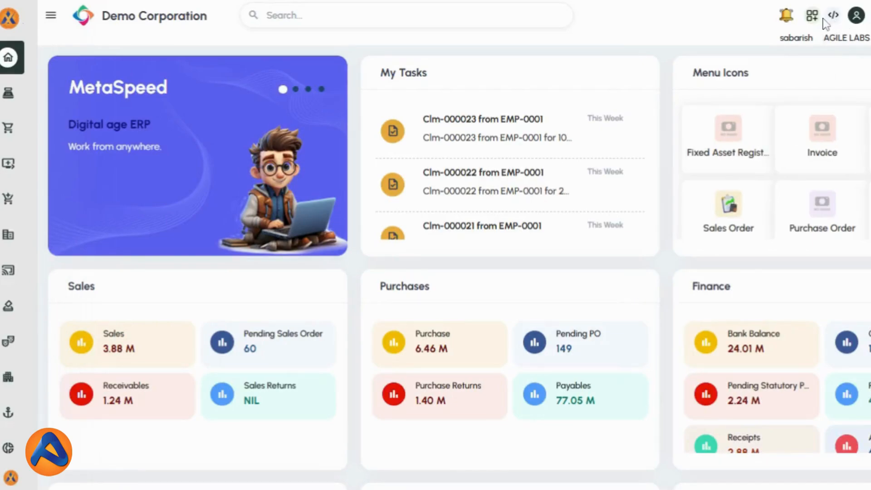
left_click(813, 18)
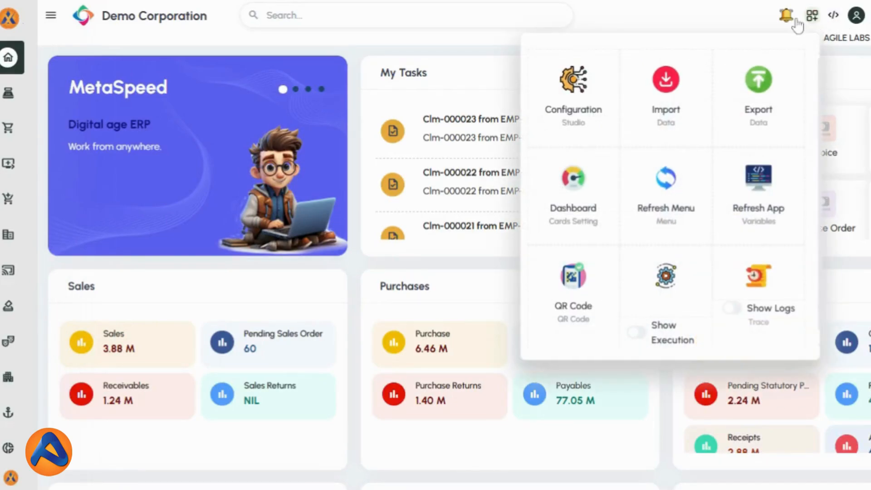
left_click(576, 93)
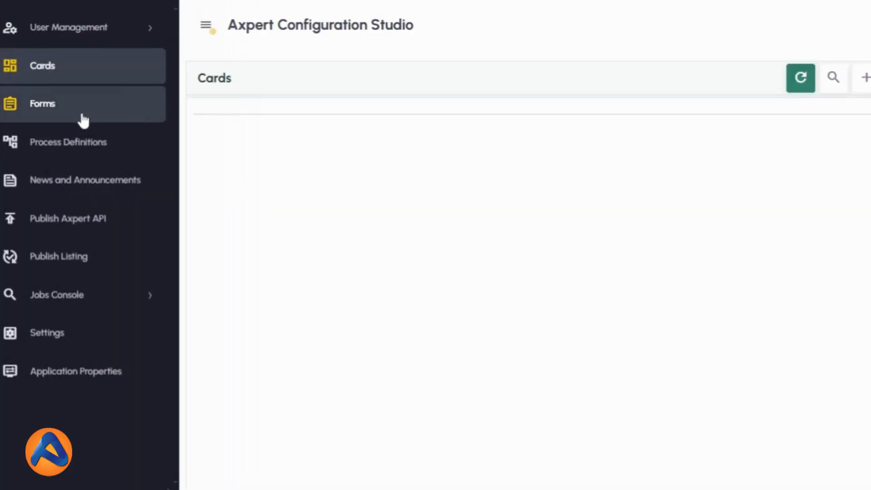
left_click(57, 112)
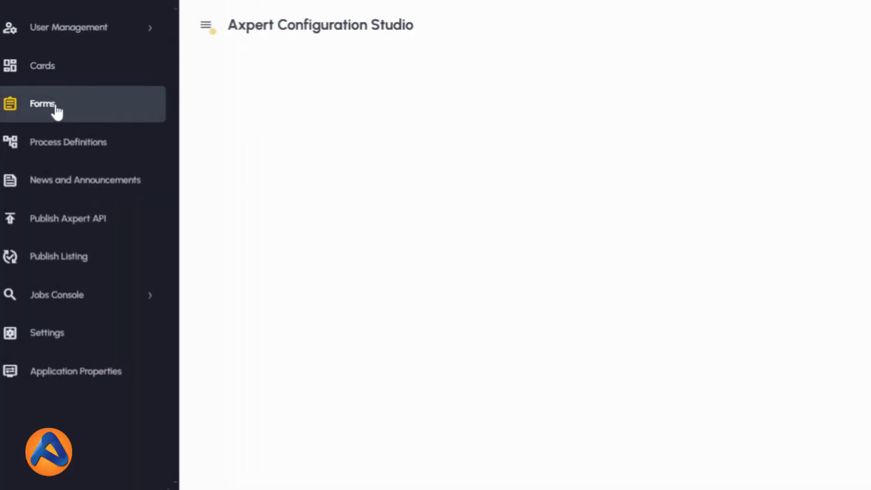
left_click(206, 26)
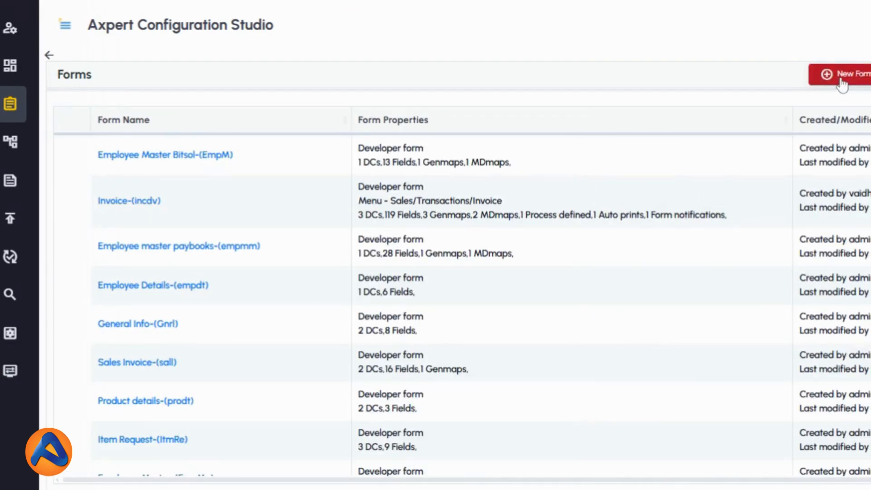
Create a new form named saclm with the caption Claim Form and the form type Header-Details
left_click(842, 84)
left_click(555, 169)
type("saclm")
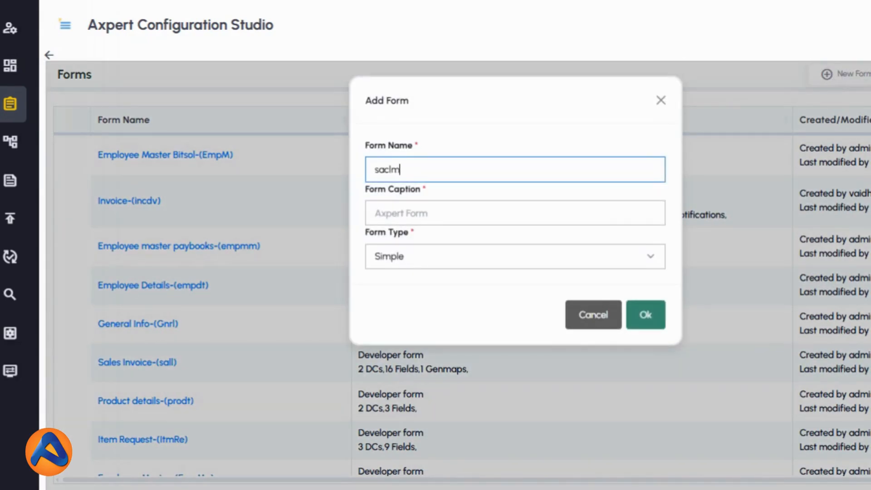
key("Tab")
type("Claim F")
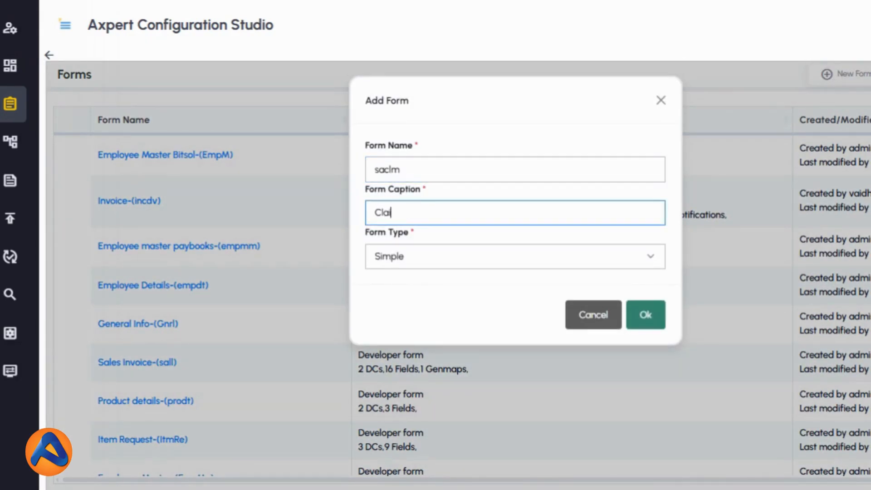
type("omr")
key("BackSpace")
key("BackSpace")
type("rm")
key("Tab")
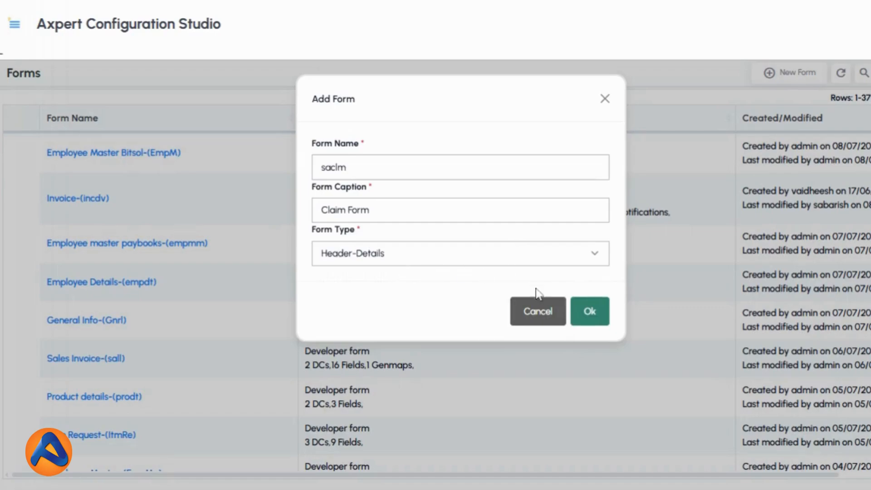
left_click(590, 312)
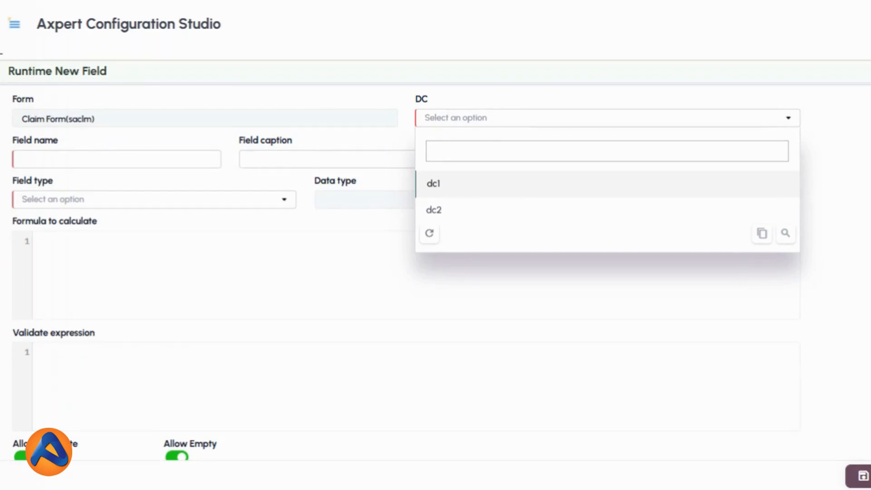
Define a new Claim Form field in dc1 named saclmid, with the caption Claim ID and the field type Auto Generate
left_click(500, 187)
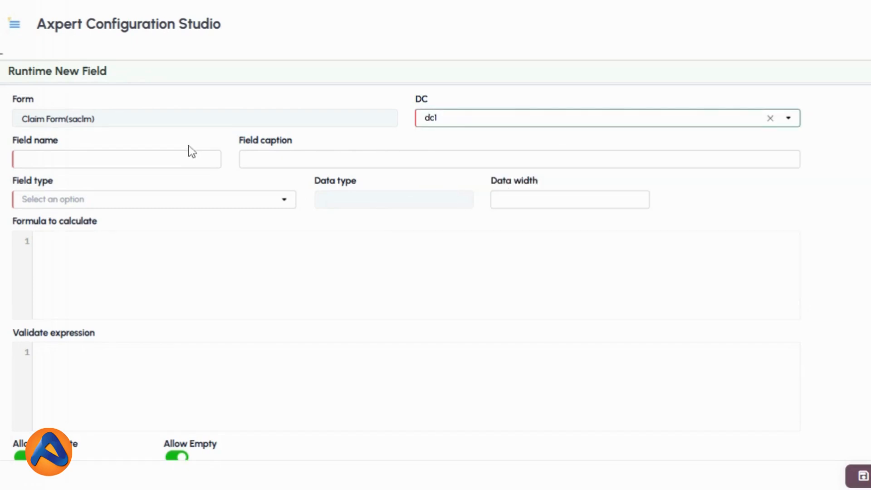
left_click(193, 159)
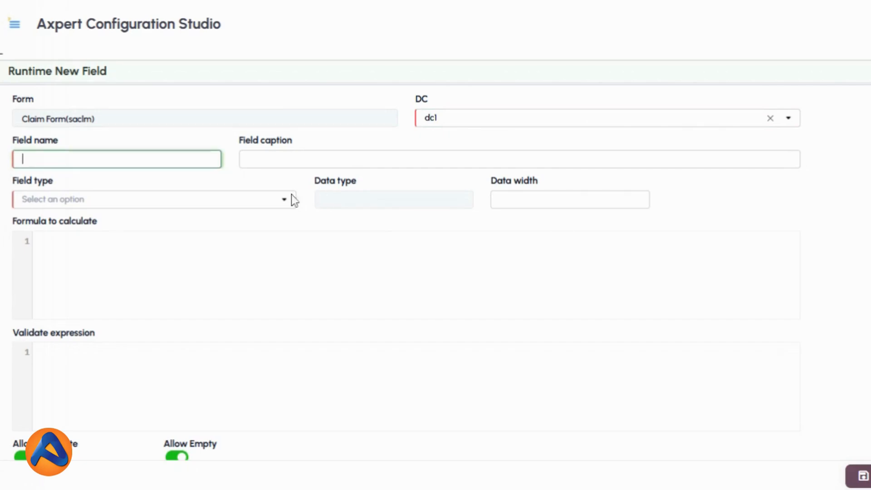
type("sc")
type("clmid")
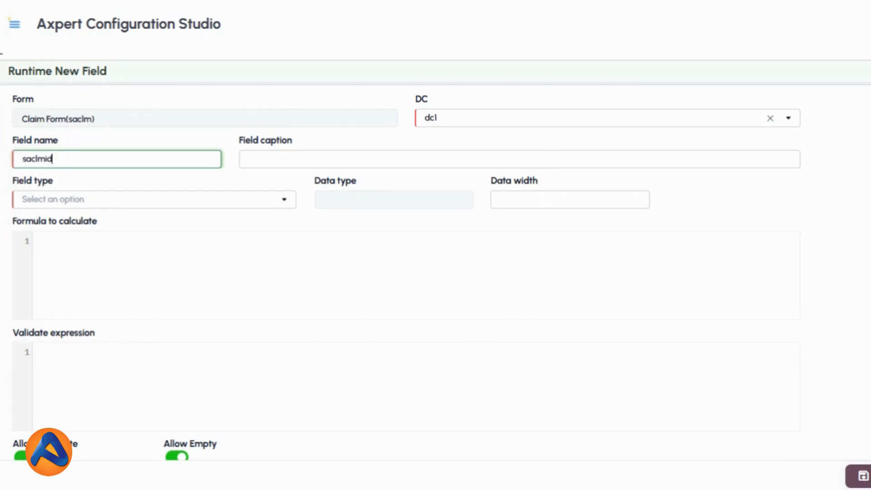
key("Tab")
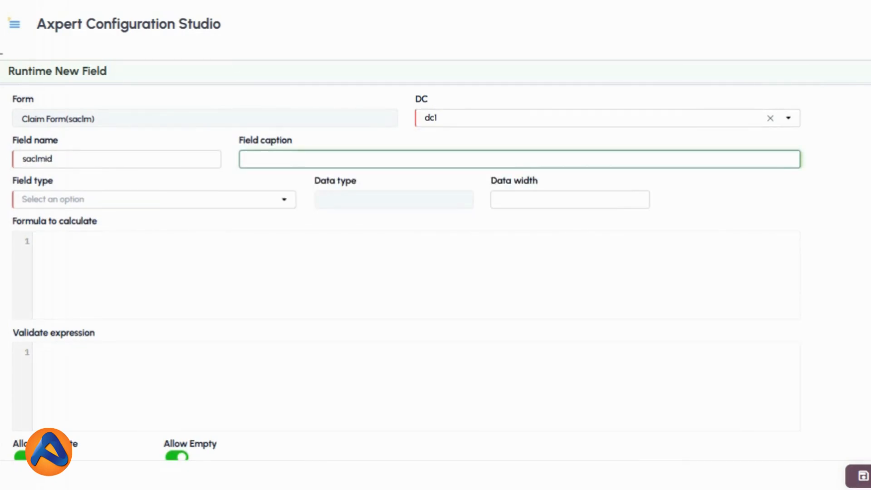
type("Claim ID")
left_click(124, 201)
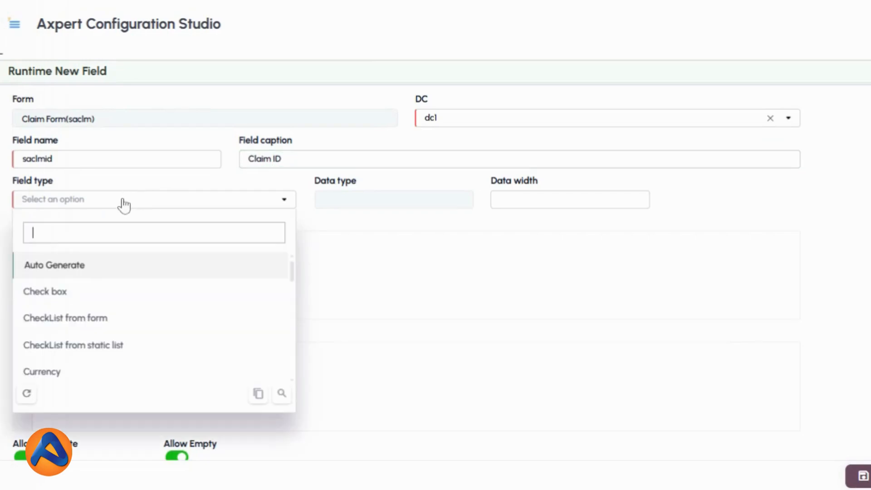
left_click(93, 271)
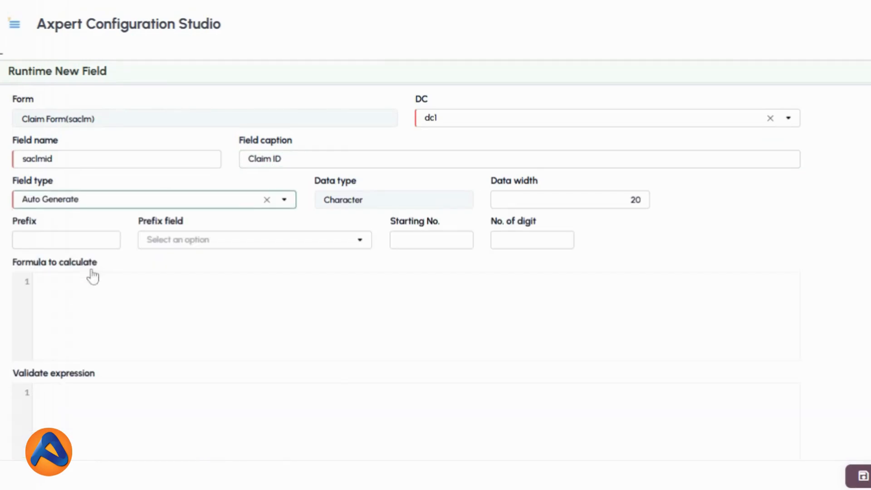
Give the Claim ID field the prefix CLM-, starting number 1 and 6 digits, and save it
left_click(105, 242)
type("CLM")
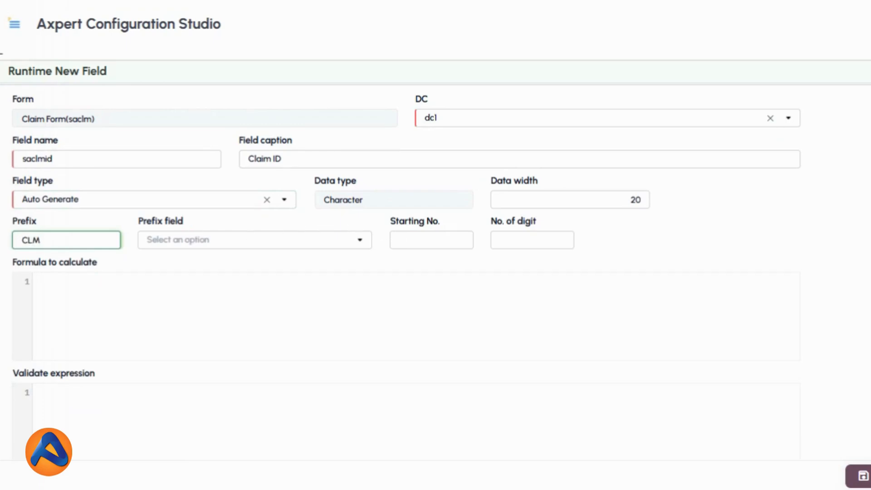
left_click(425, 246)
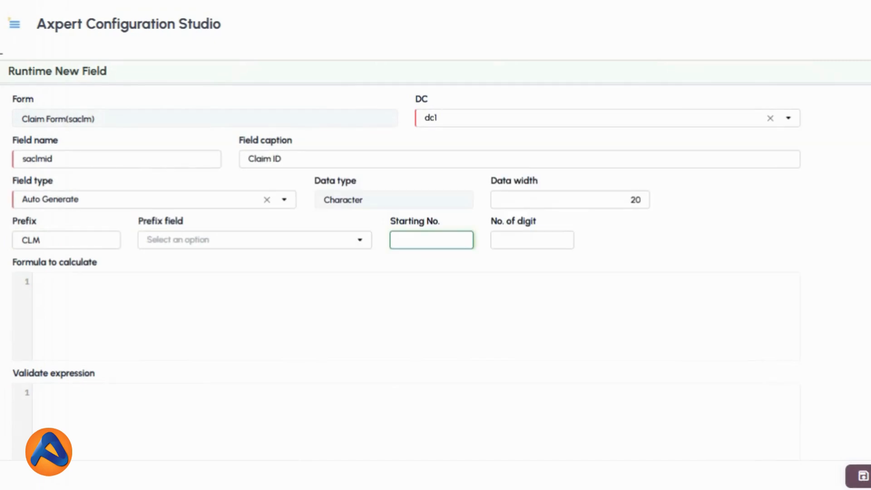
type("1")
left_click(537, 243)
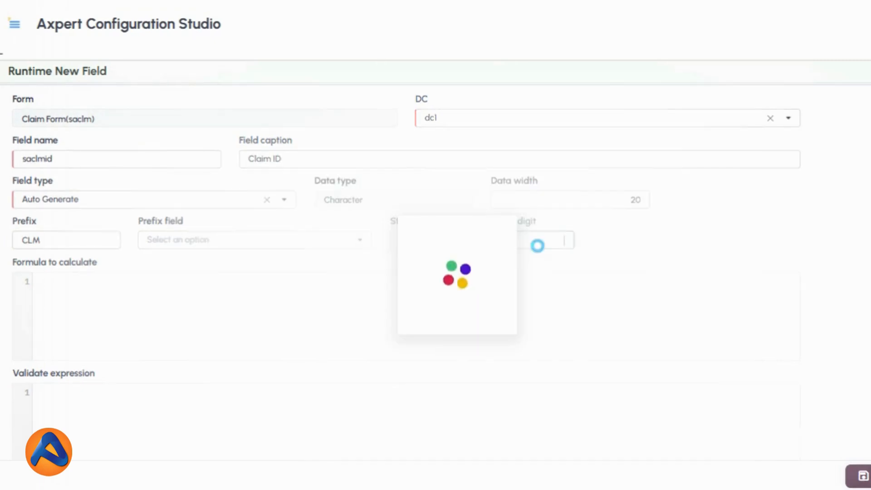
type("6")
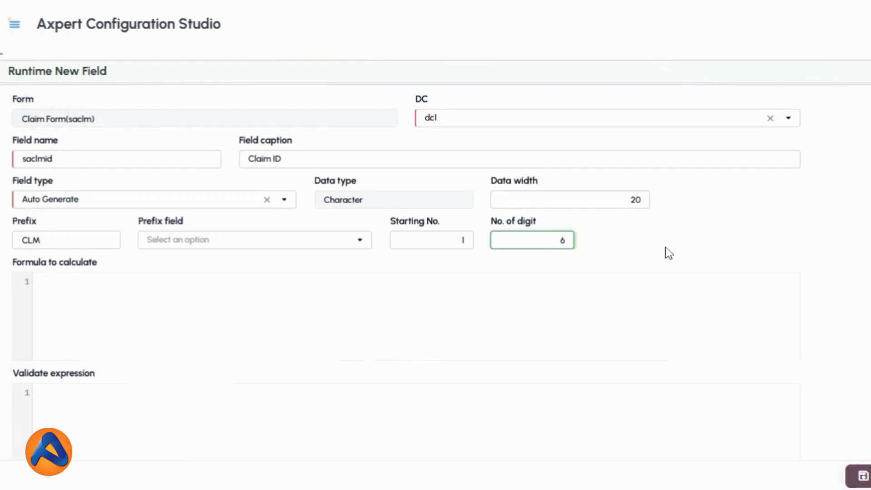
left_click(87, 239)
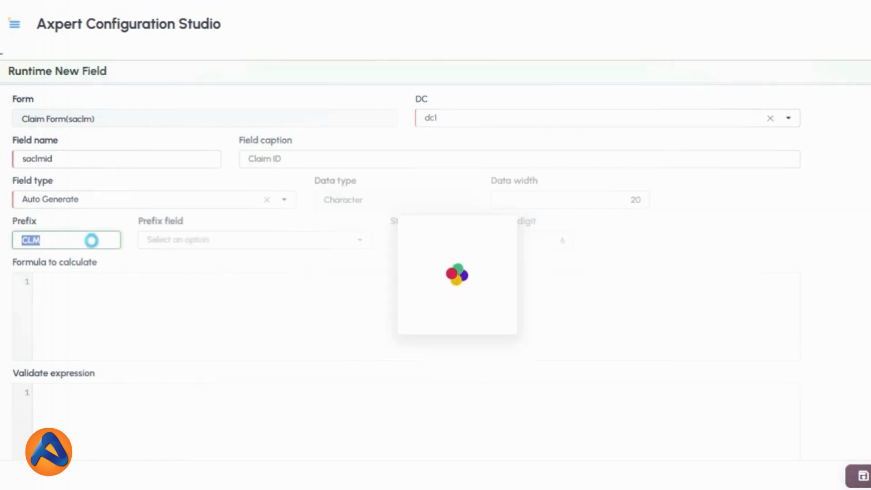
type("-")
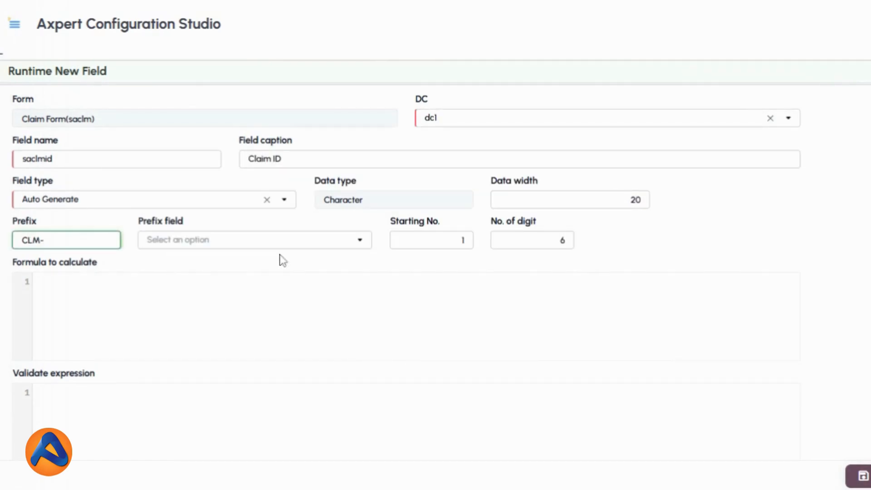
scroll(567, 271, "down", 3)
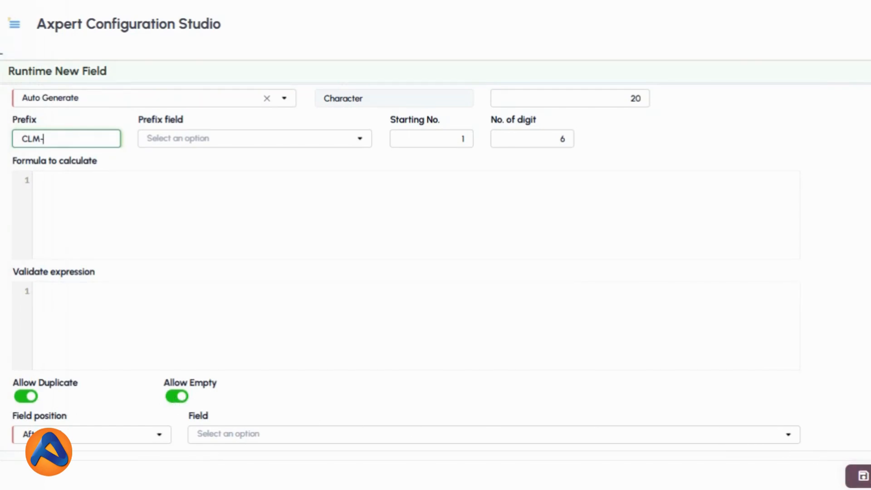
left_click(862, 476)
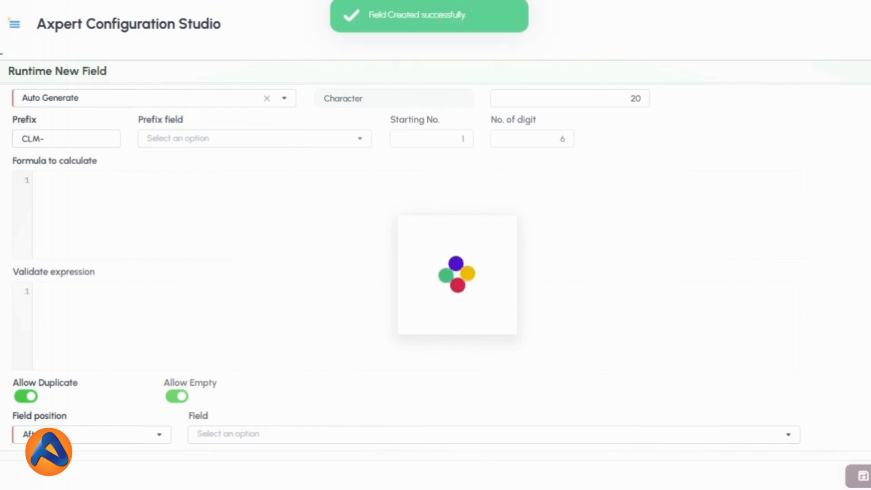
Define another field in dc1 named saclmdate, with the caption Claim Date and the field type Date
left_click(634, 118)
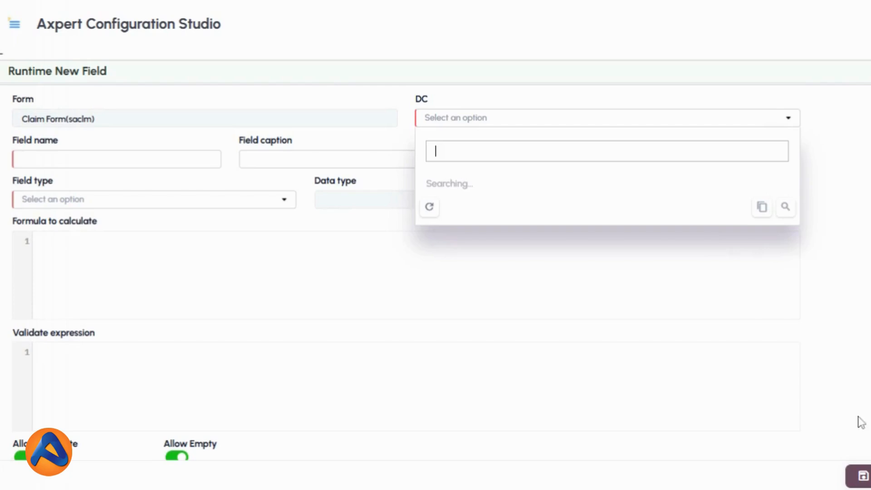
left_click(529, 187)
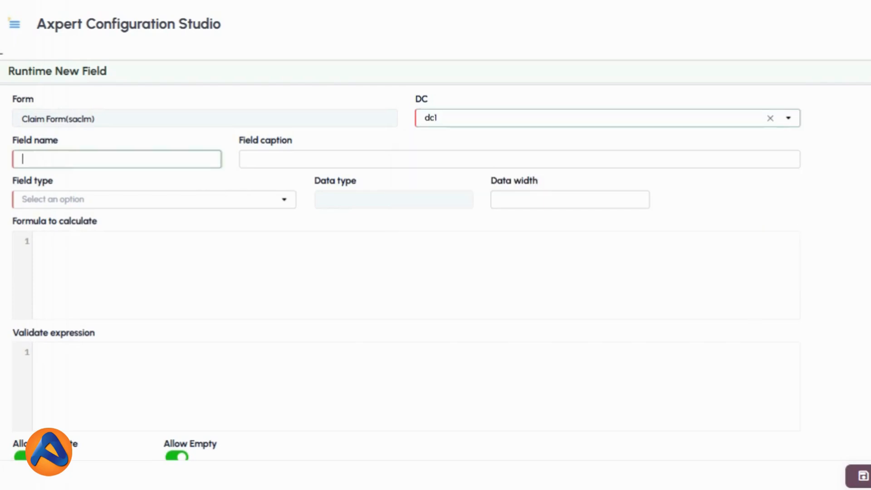
type("saclmdc")
type("te")
key("Tab")
type("cLAIM")
key("BackSpace")
key("BackSpace")
key("BackSpace")
key("BackSpace")
key("BackSpace")
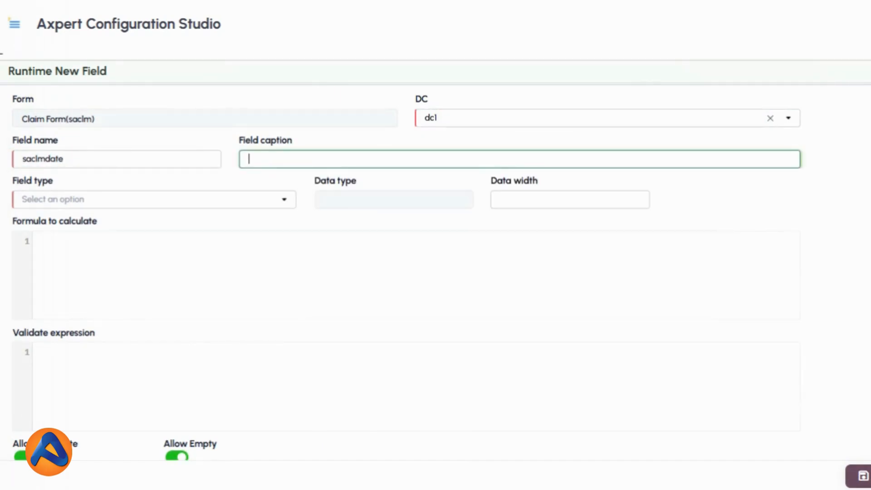
type("Claim Date")
left_click(142, 201)
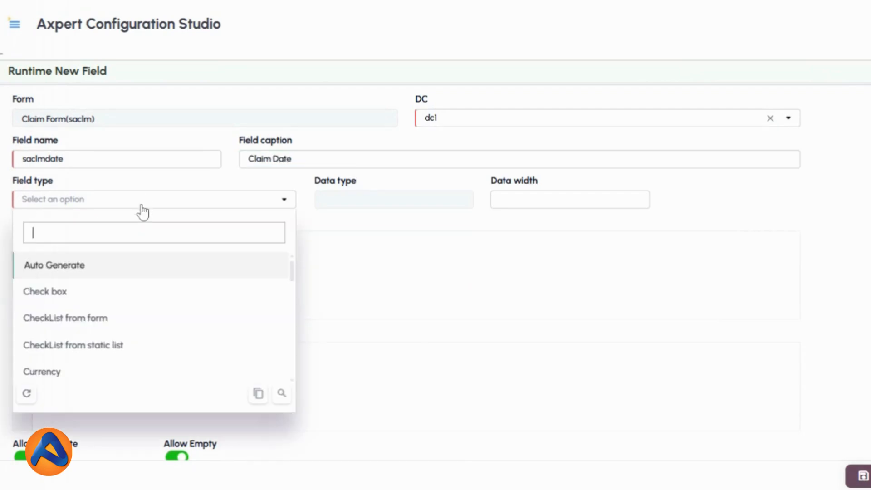
type("da")
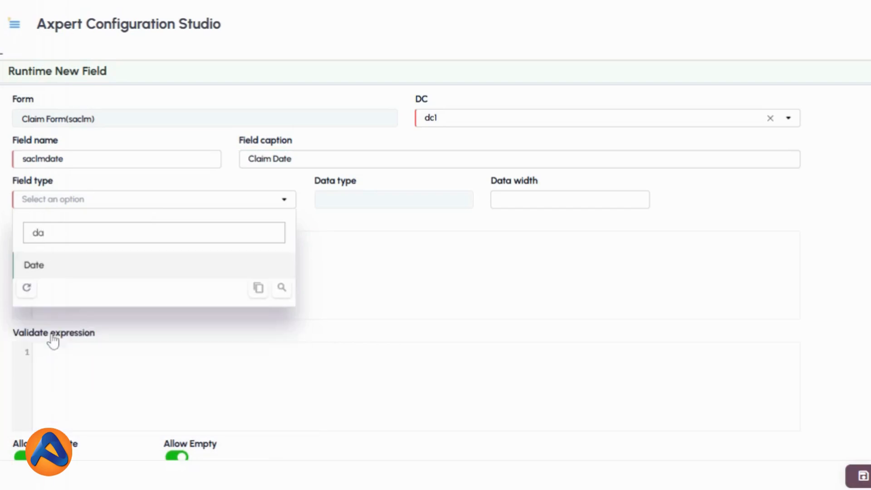
left_click(70, 271)
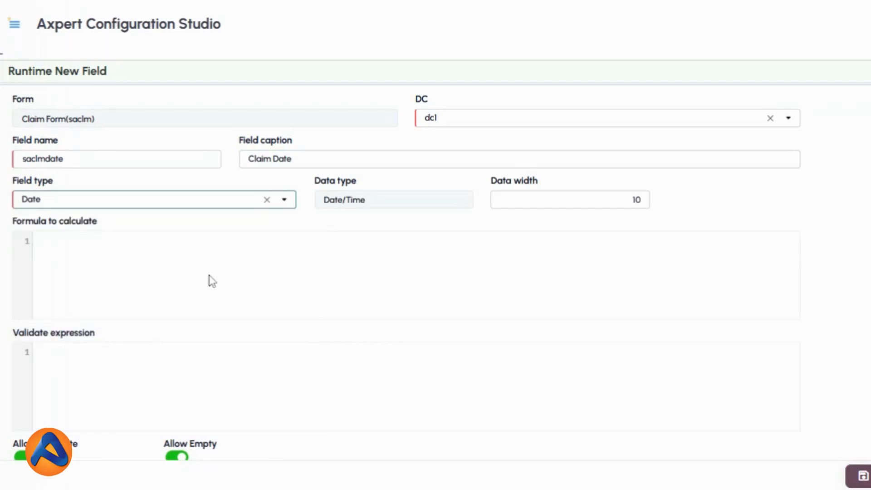
Insert the Date function with an opening parenthesis in the Claim Date field's validate expression
left_click(203, 255)
left_click(171, 368)
type("da")
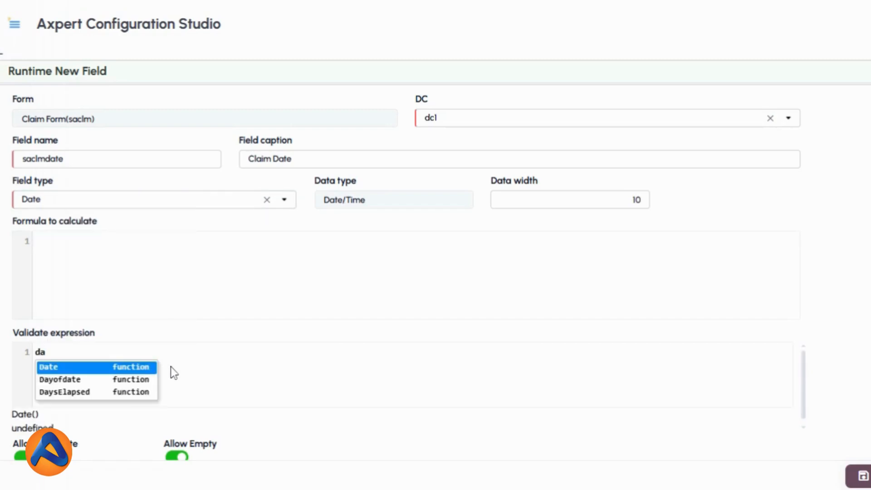
key("Return")
type("(")
scroll(391, 385, "down", 2)
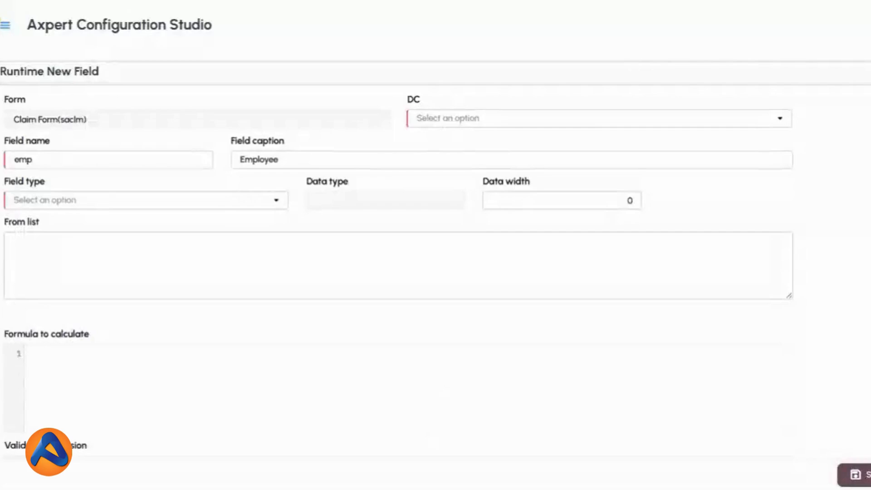
Assign the new employee field to dc1, with the field name saemp and the caption Employee
left_click(589, 125)
left_click(511, 183)
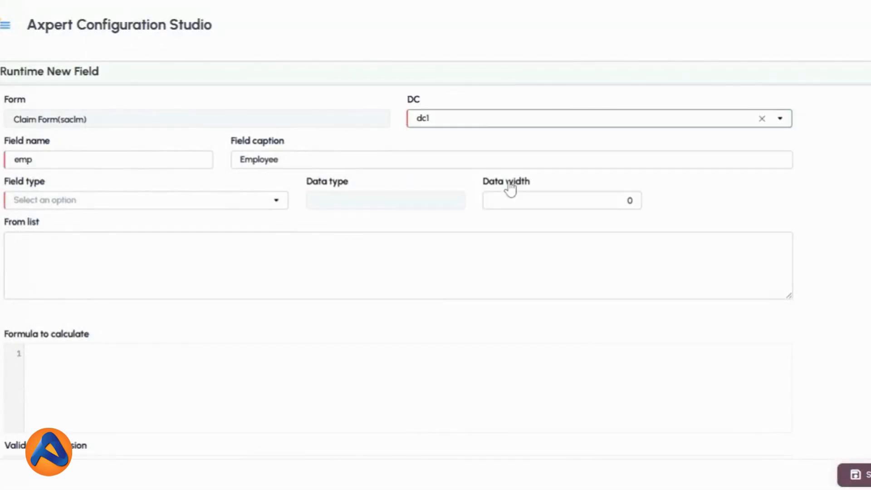
key("Tab")
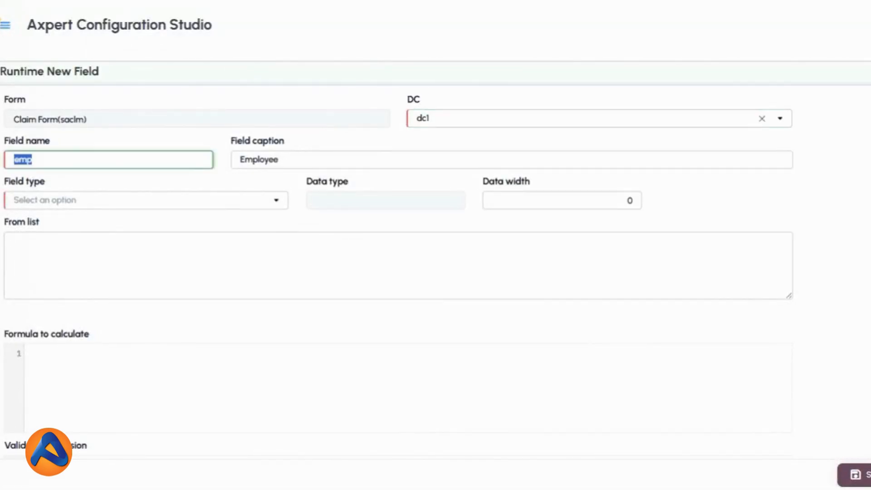
type("saemp")
key("Tab")
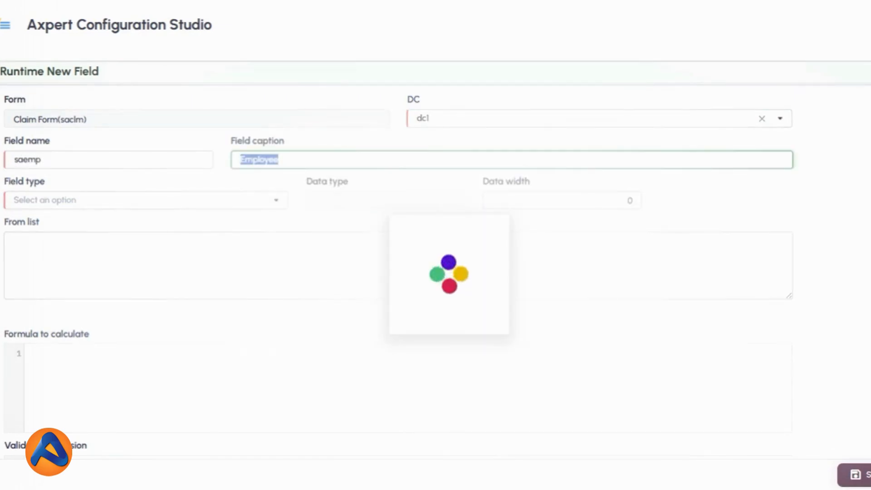
type("E")
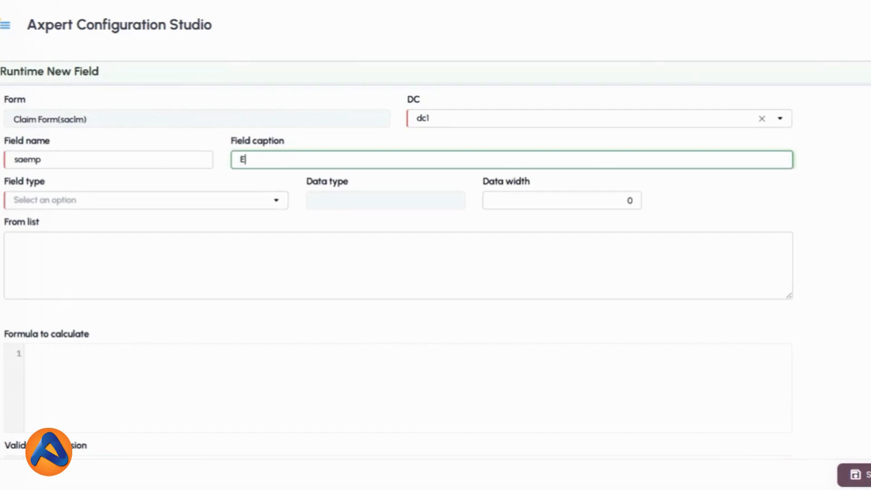
type("mployee")
Review the available field types and set the Employee field's type to Dropdown from form
left_click(172, 206)
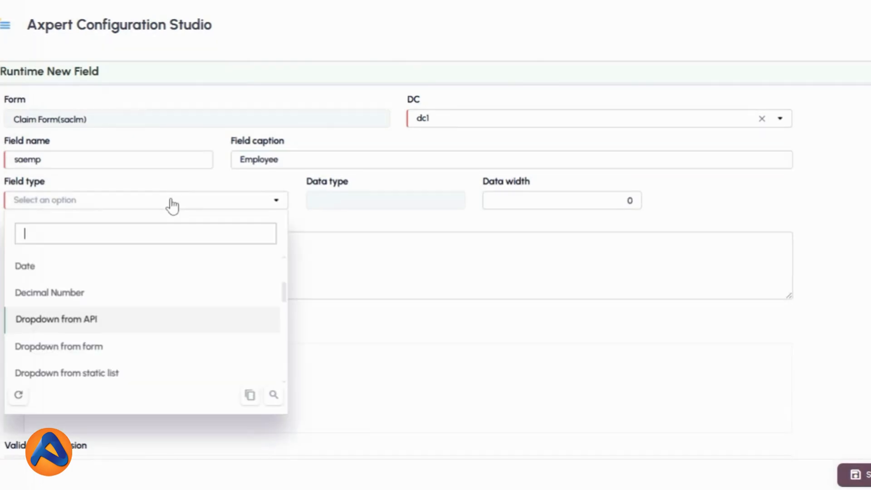
scroll(190, 302, "up", 3)
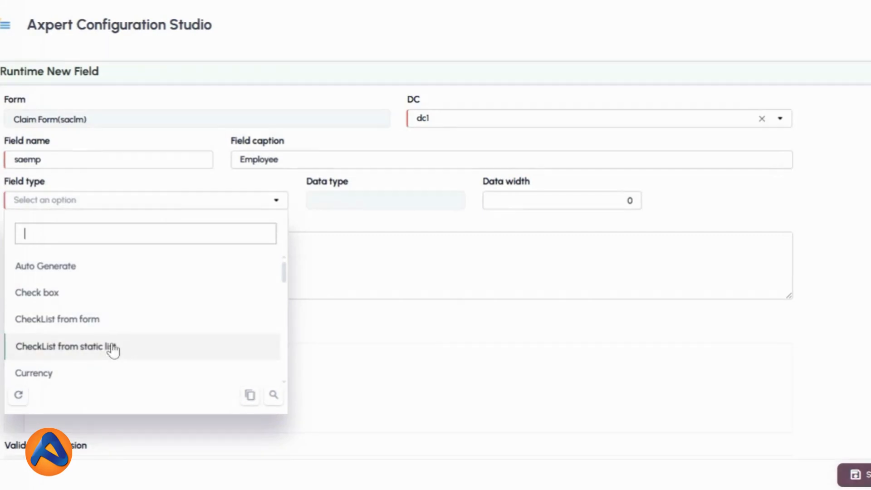
scroll(112, 350, "down", 2)
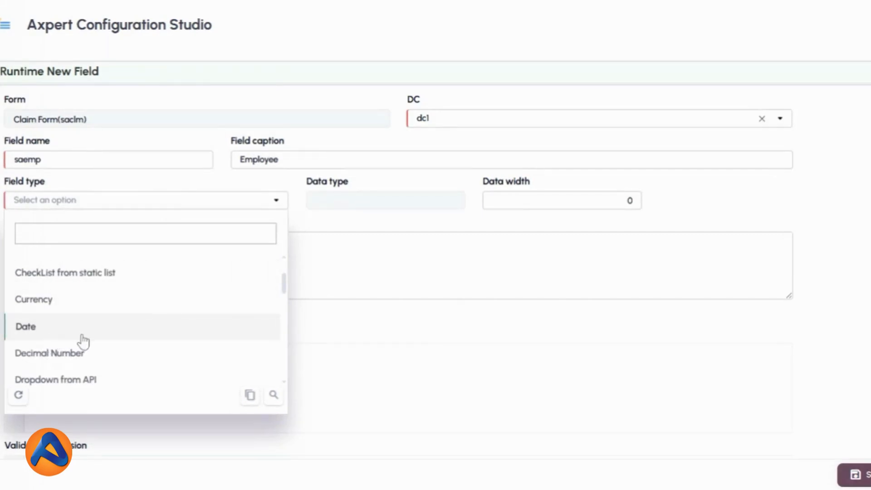
scroll(84, 341, "down", 2)
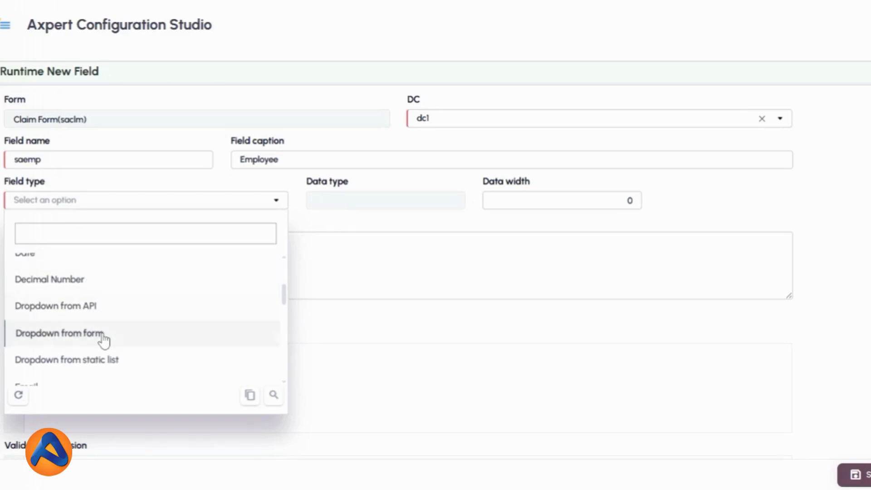
scroll(121, 342, "down", 2)
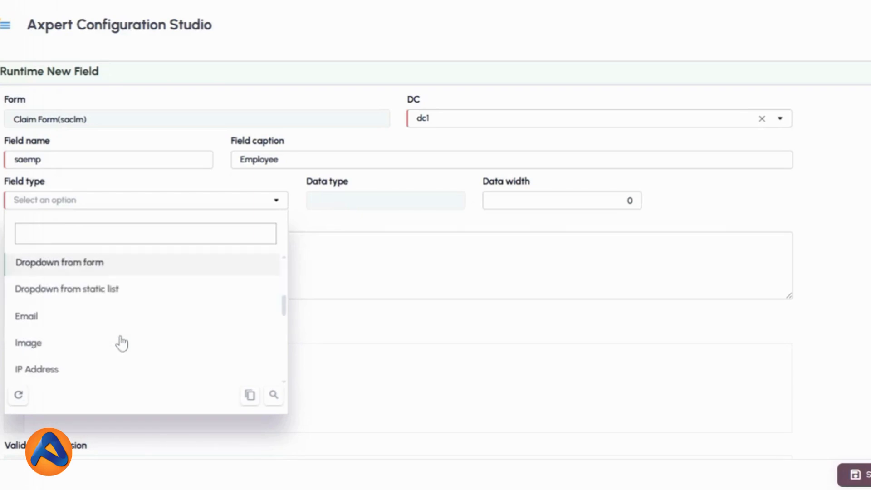
scroll(127, 304, "down", 8)
scroll(124, 311, "up", 5)
scroll(125, 314, "up", 5)
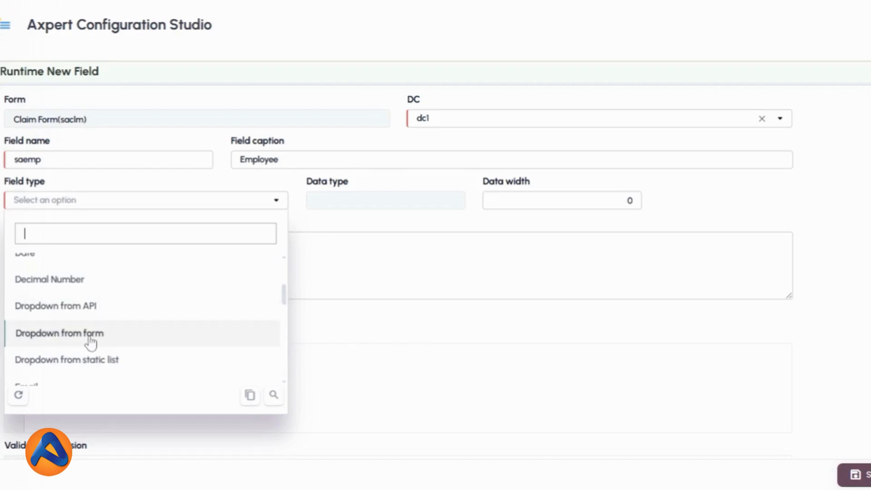
left_click(89, 338)
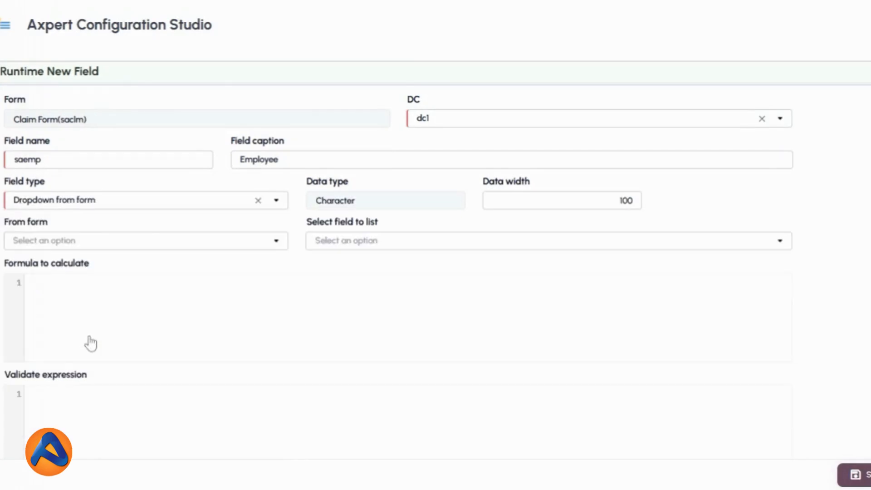
Source the Employee dropdown from the Employee Master-(empma) form, listing its Employee Name*-(employee_name) field
left_click(124, 249)
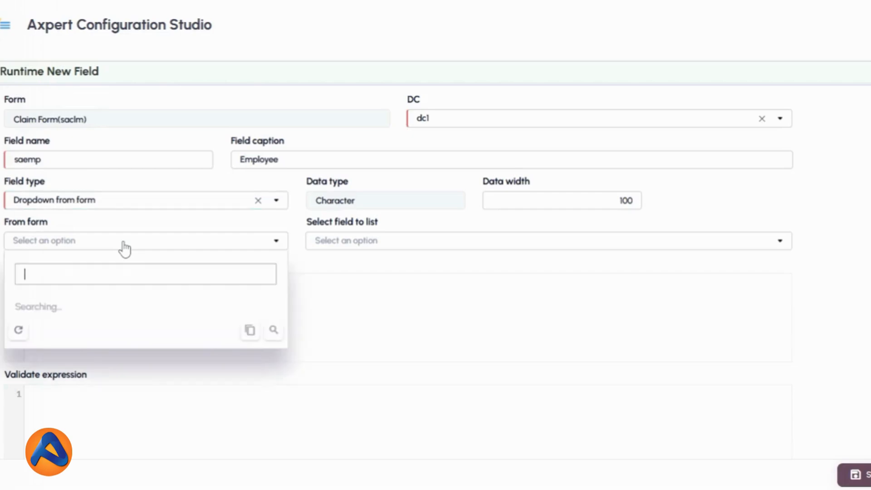
type("employee")
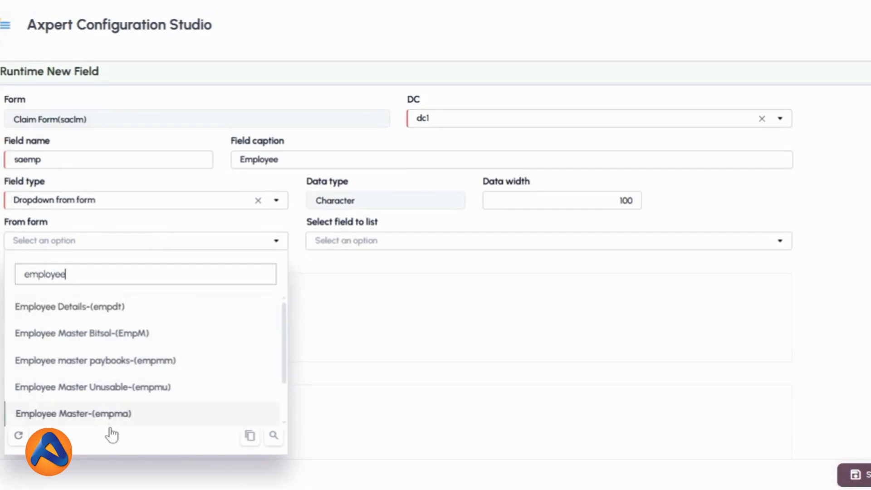
left_click(105, 415)
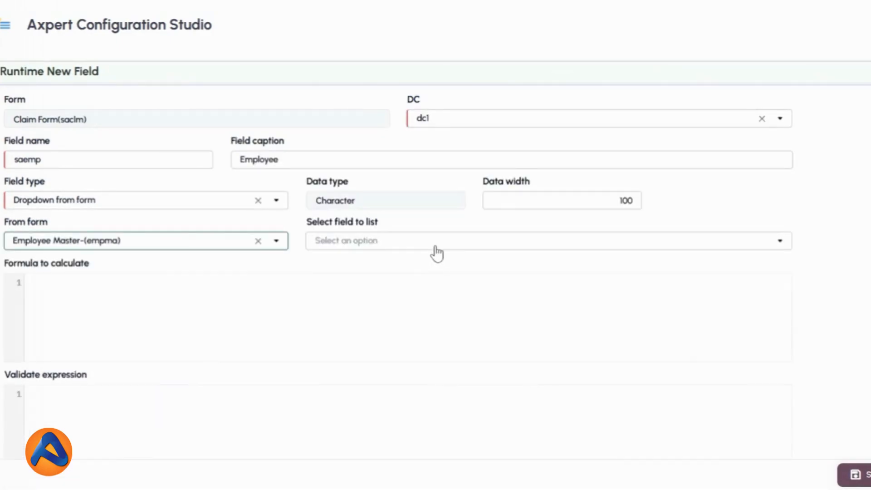
left_click(435, 248)
type("emplo")
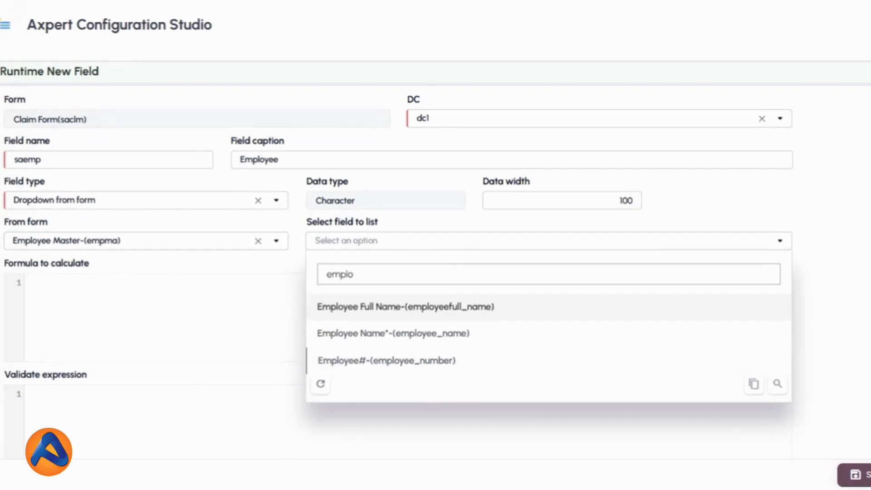
left_click(418, 338)
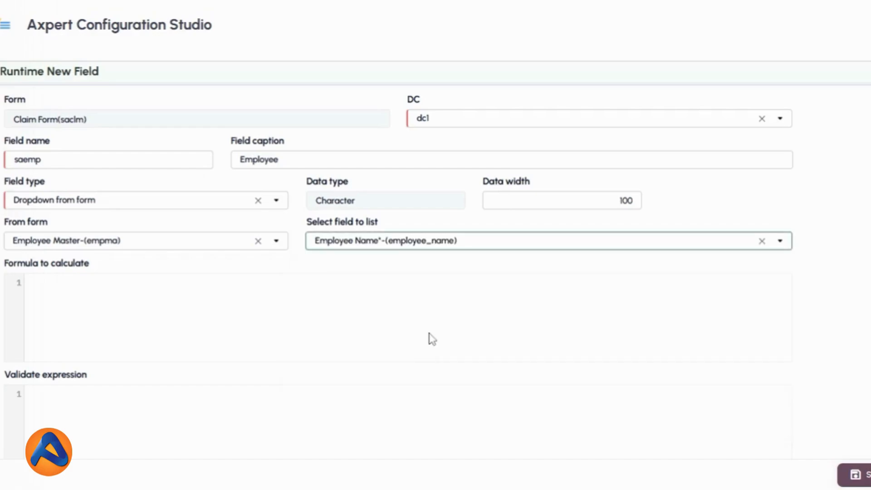
scroll(466, 325, "down", 2)
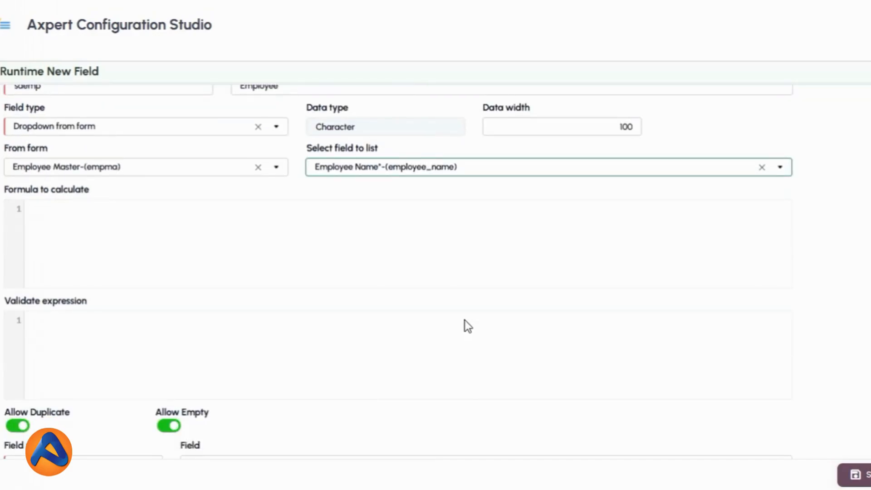
scroll(464, 321, "down", 1)
scroll(813, 388, "up", 2)
scroll(811, 385, "down", 2)
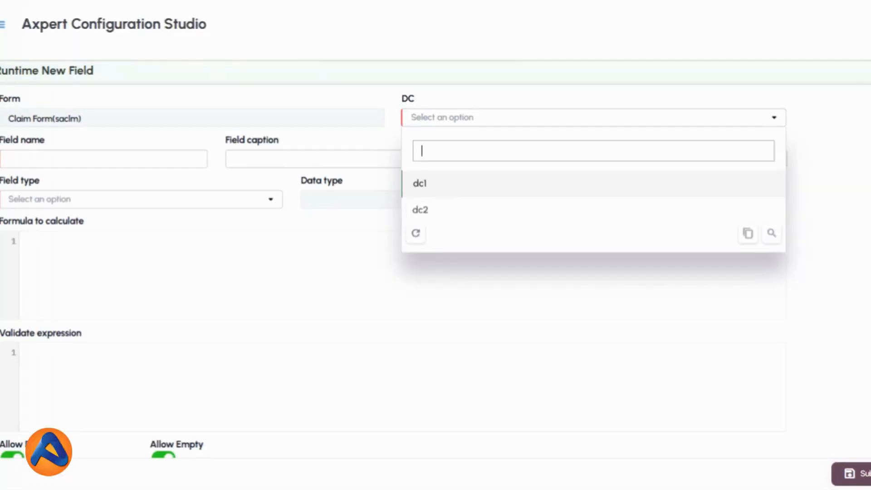
Assign the new travel field to dc1, with the field name satravel and the caption Travel To
left_click(470, 186)
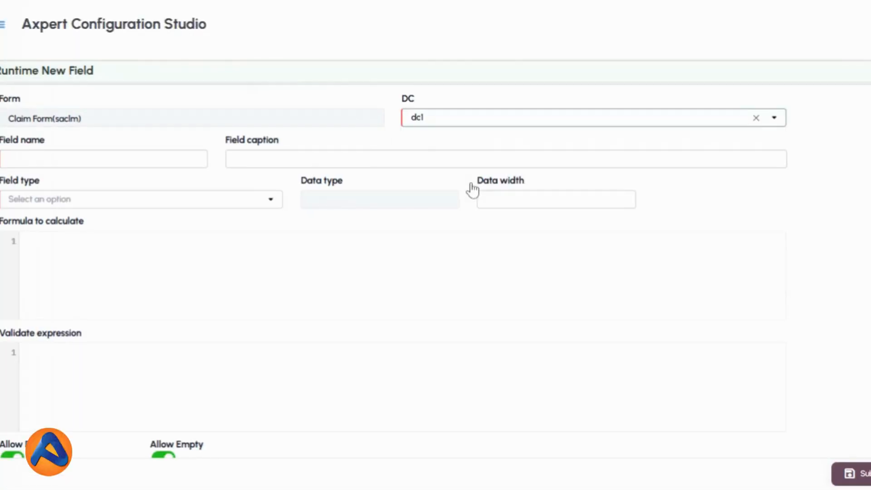
left_click(116, 158)
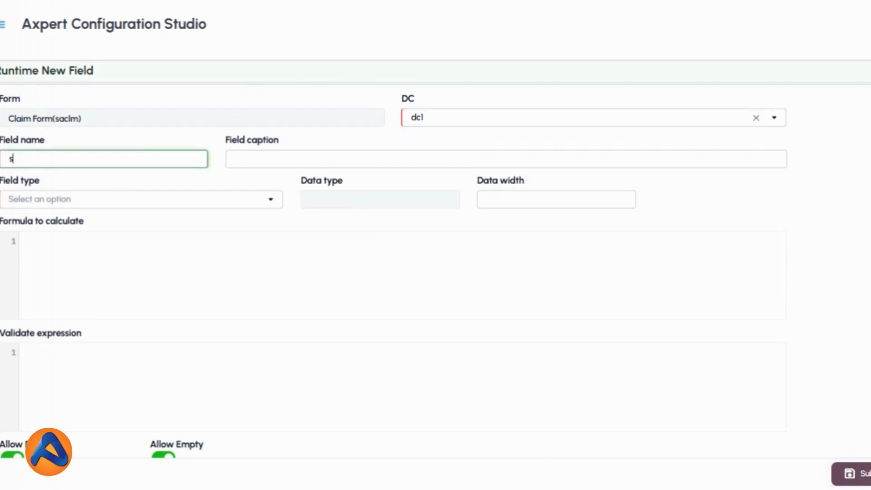
type("satravel")
key("Tab")
type("Tra")
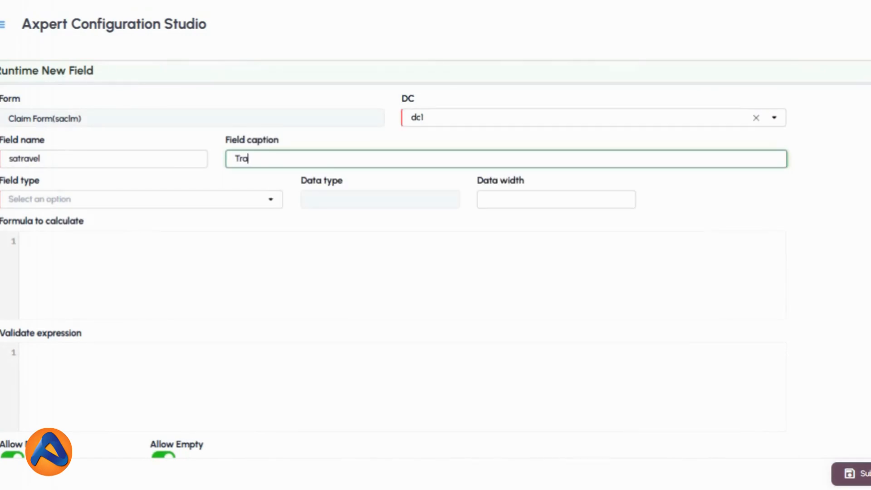
type("vel To")
Set the Travel To field's type to Dropdown from form
left_click(115, 201)
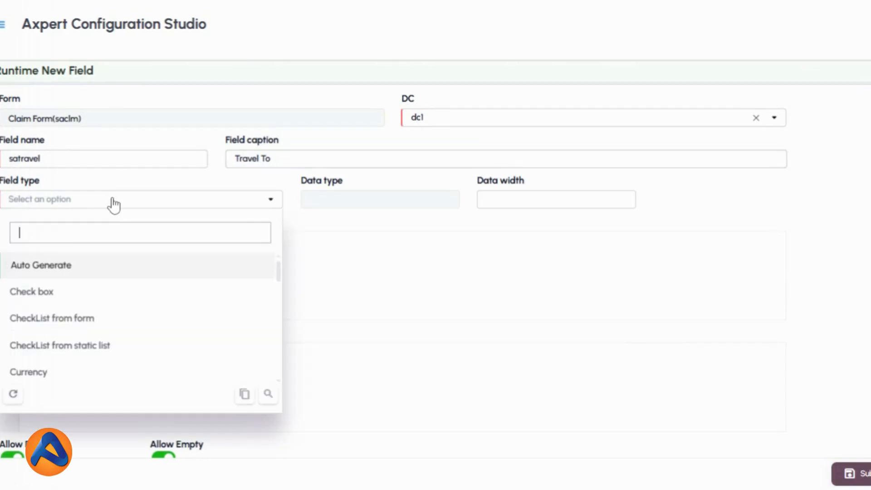
scroll(117, 306, "down", 2)
type("dr")
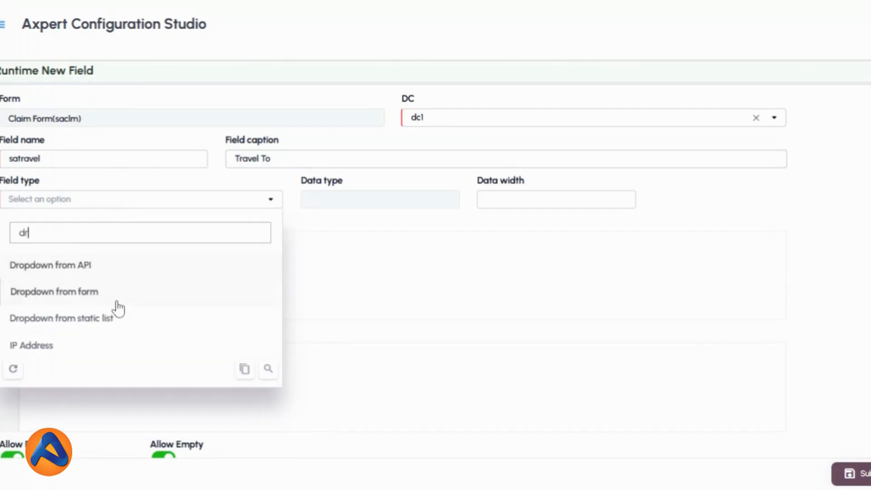
left_click(114, 298)
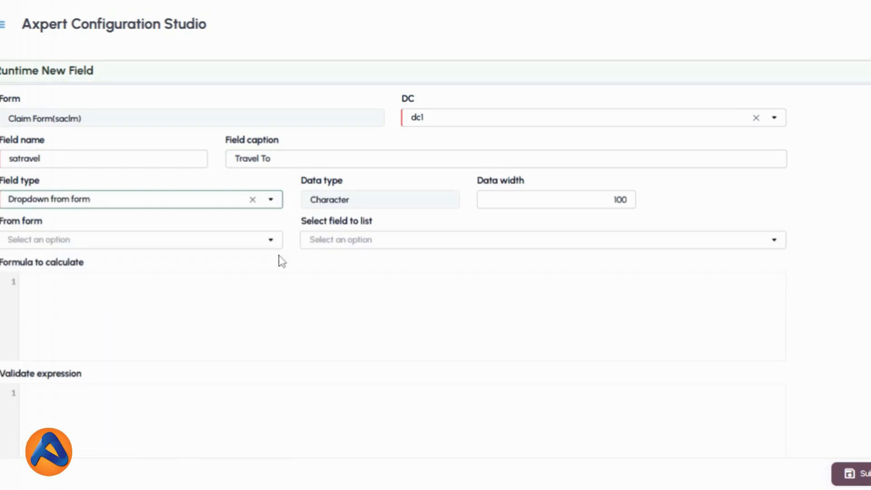
Source the Travel To dropdown from the City-(city) form, listing City Description*-(city_name), and submit the field
left_click(243, 247)
type("city")
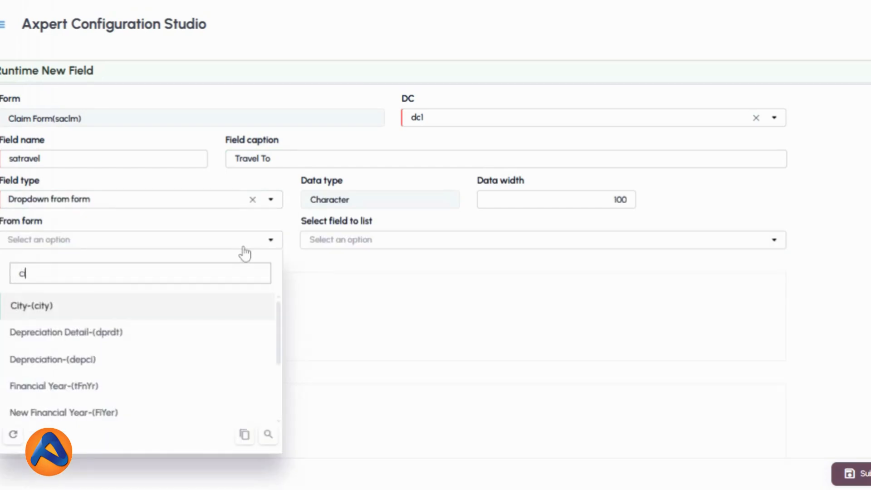
left_click(194, 312)
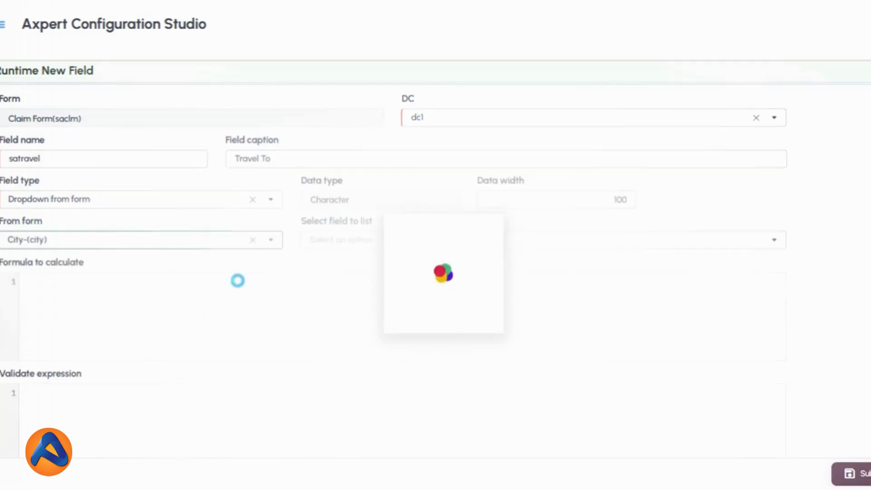
left_click(373, 245)
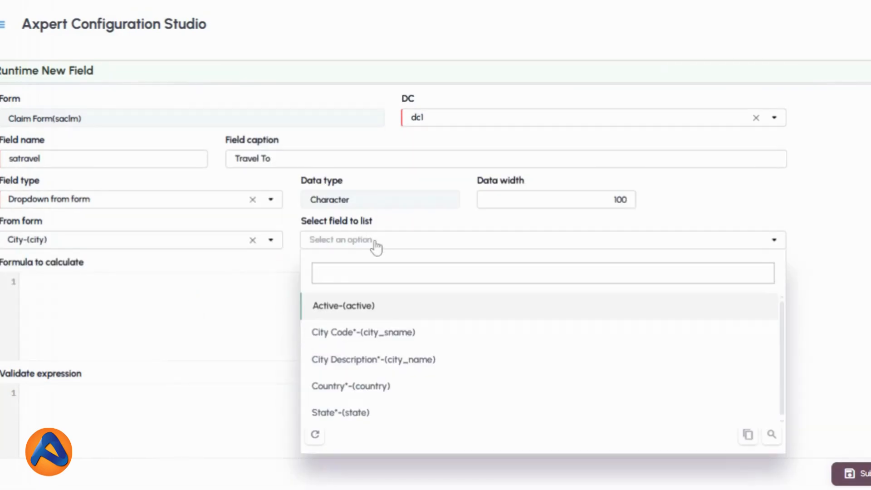
left_click(406, 359)
scroll(475, 313, "down", 2)
scroll(474, 308, "down", 1)
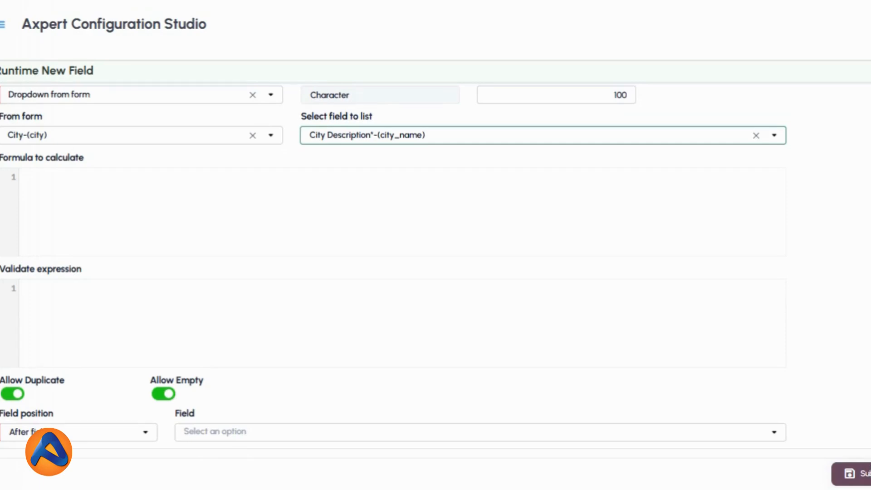
left_click(869, 474)
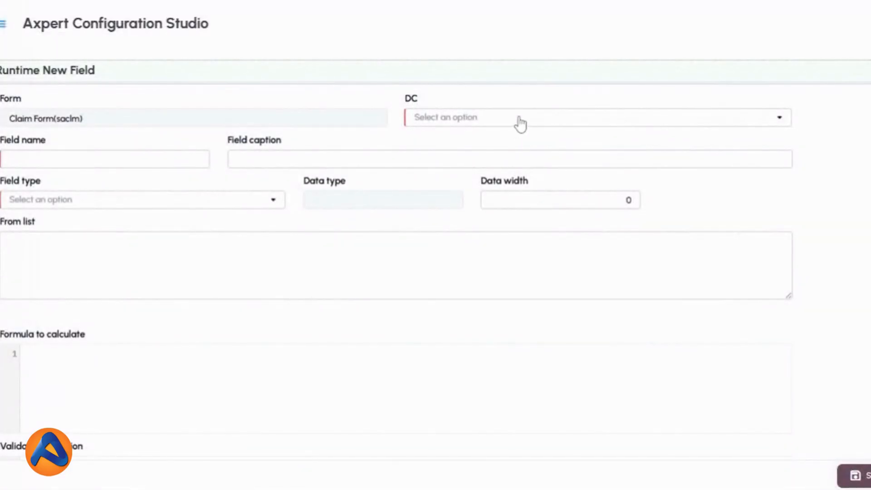
Assign another new field to dc2, with the field name saclmtype and the caption Claim Type
left_click(520, 121)
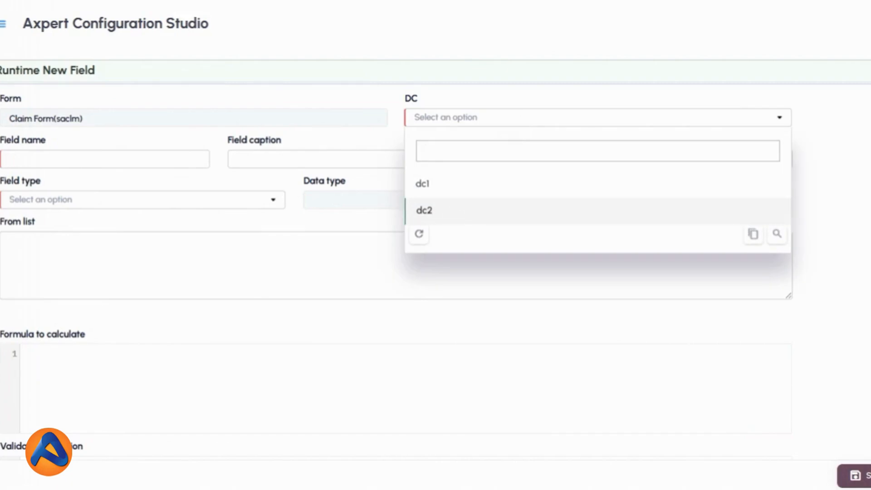
left_click(452, 210)
left_click(168, 160)
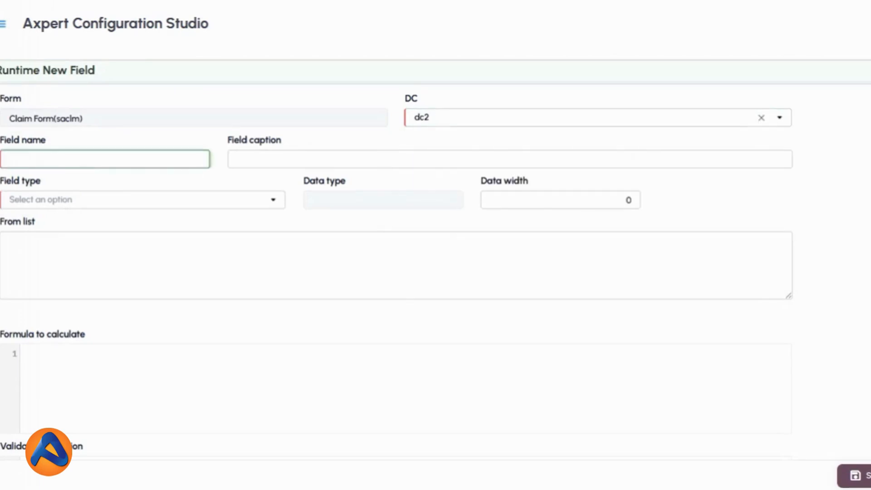
type("saclmtyoe")
key("BackSpace")
key("BackSpace")
type("pe")
left_click(292, 159)
type("Claim tt")
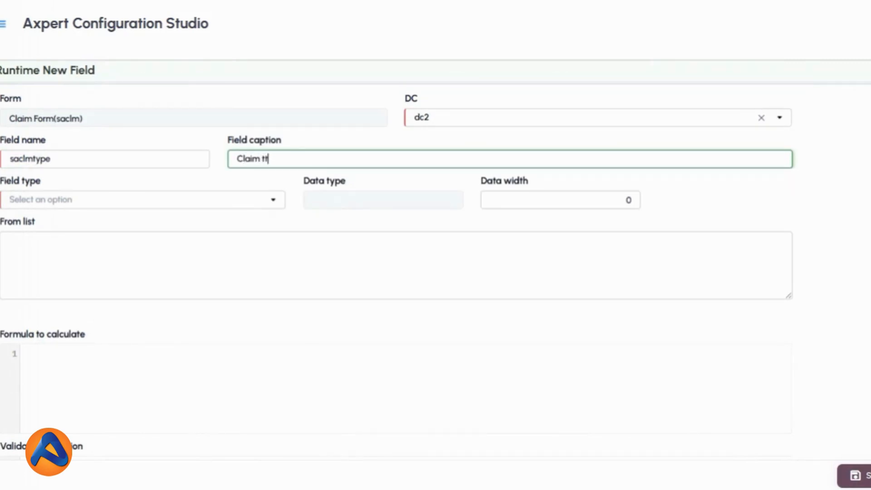
type("Type")
Make Claim Type a Dropdown from static list of Roadways Tickets,Airways Tickets,Waterways Ticket,Accommodations,Conveyance,Food and Beverages,Customer Entertainment,Daily Allowances,Miscellaneous and submit it
left_click(213, 197)
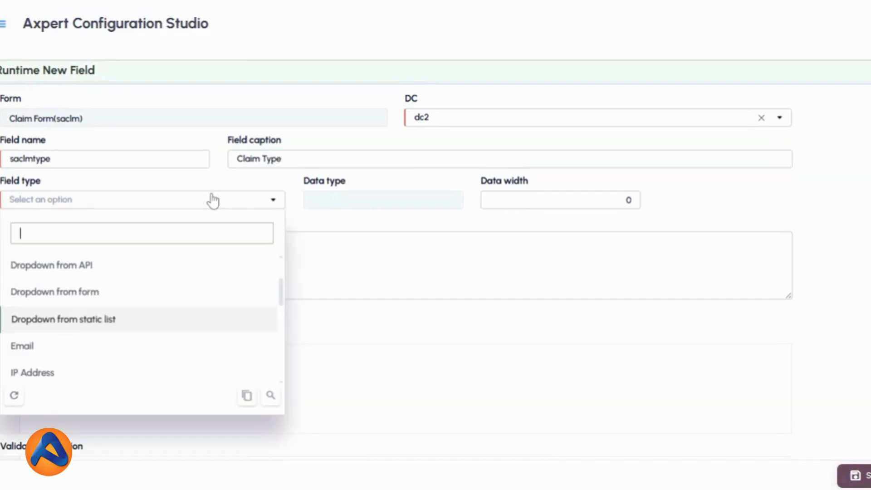
left_click(133, 323)
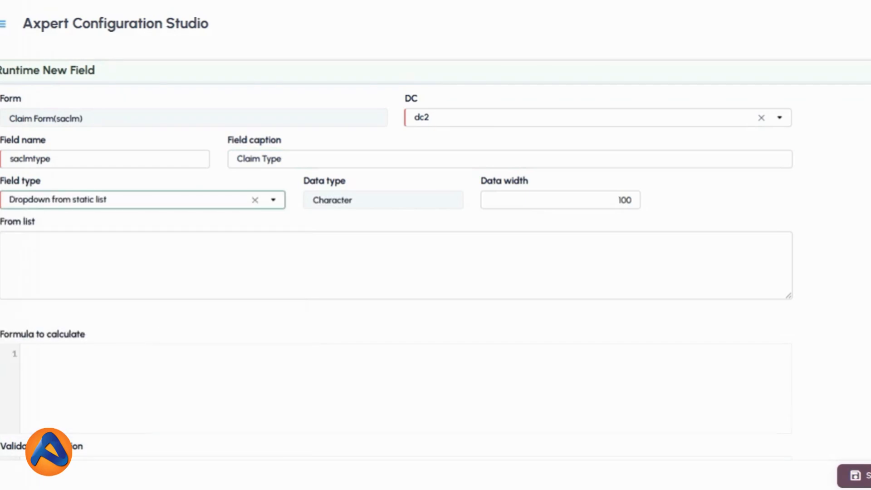
left_click(9, 243)
type("Roadways Tickets,Airways Tickets,Waterways Ticket,Accommodations,Conveyance,Food and Beverages,Customer Entertainment,Daily Allowances,Miscellaneous")
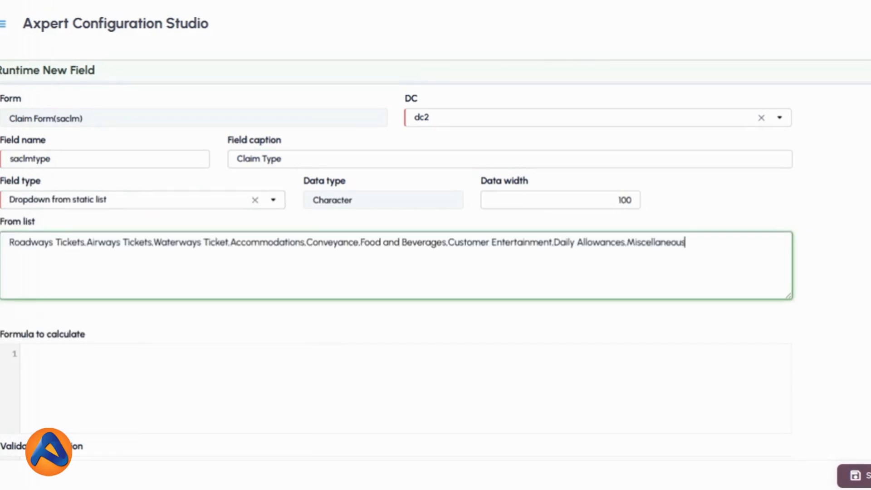
scroll(433, 310, "down", 4)
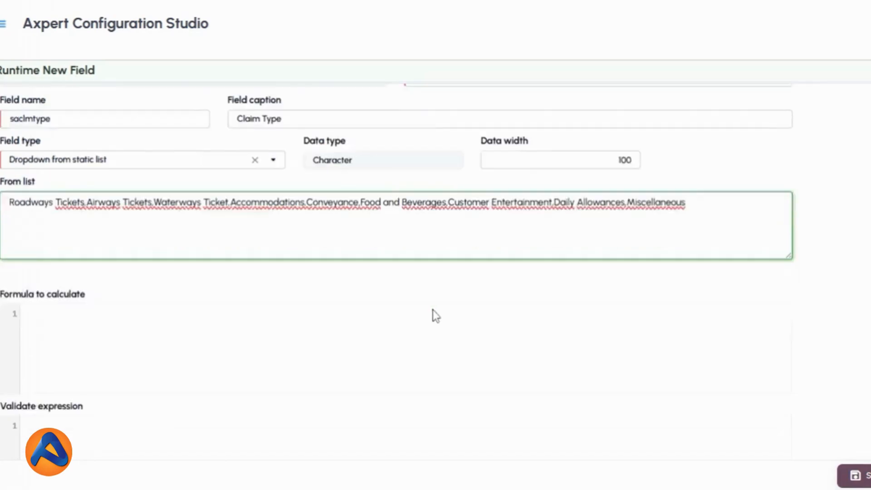
scroll(438, 315, "up", 3)
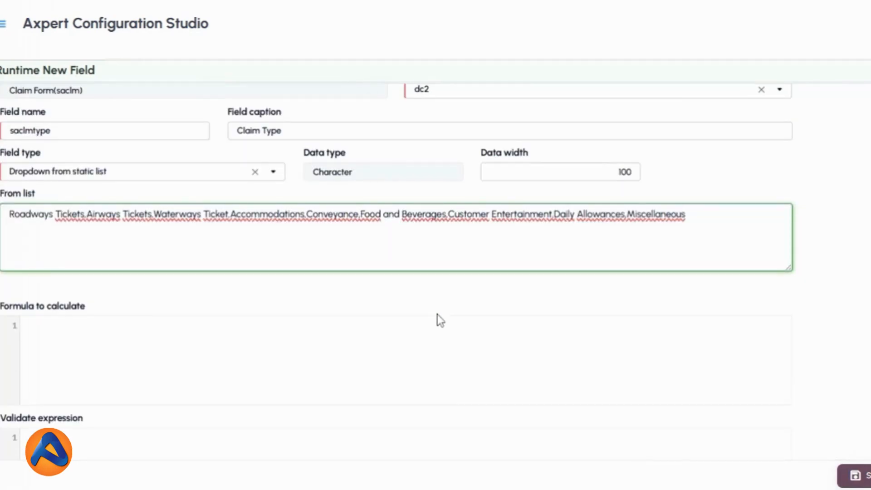
scroll(438, 318, "down", 4)
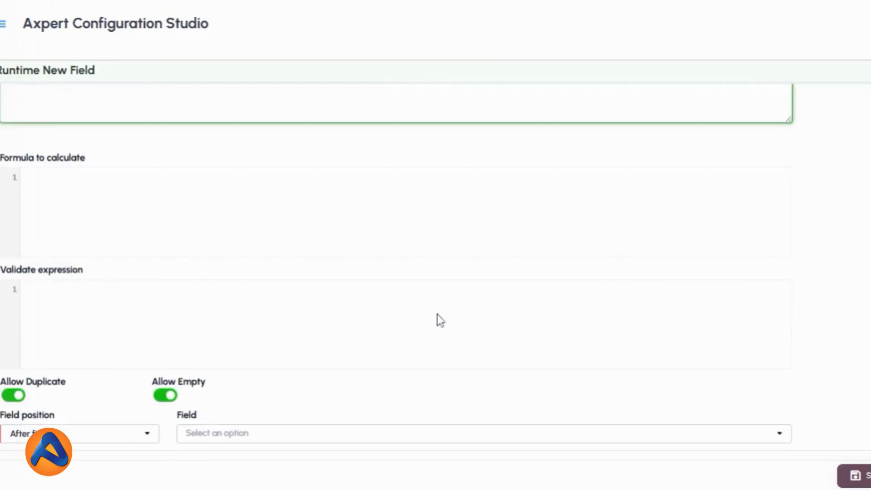
scroll(438, 318, "up", 2)
scroll(438, 318, "down", 2)
left_click(867, 481)
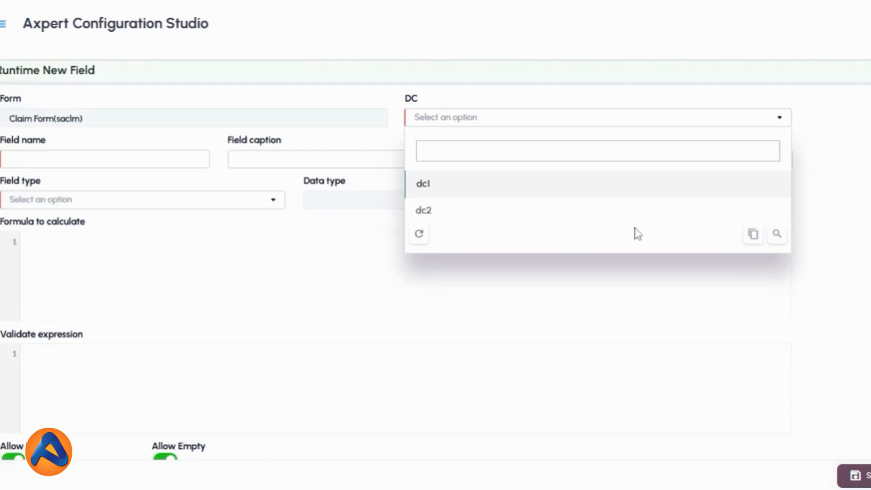
Assign a new amount field to dc2, with the field name saclmamount and the caption Claim Amount
left_click(498, 220)
left_click(104, 159)
type("sa")
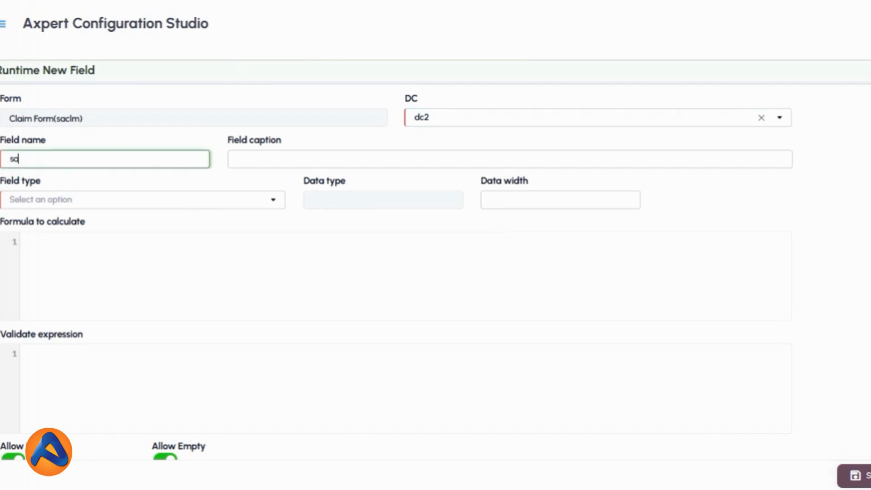
type("clmamournt")
key("Tab")
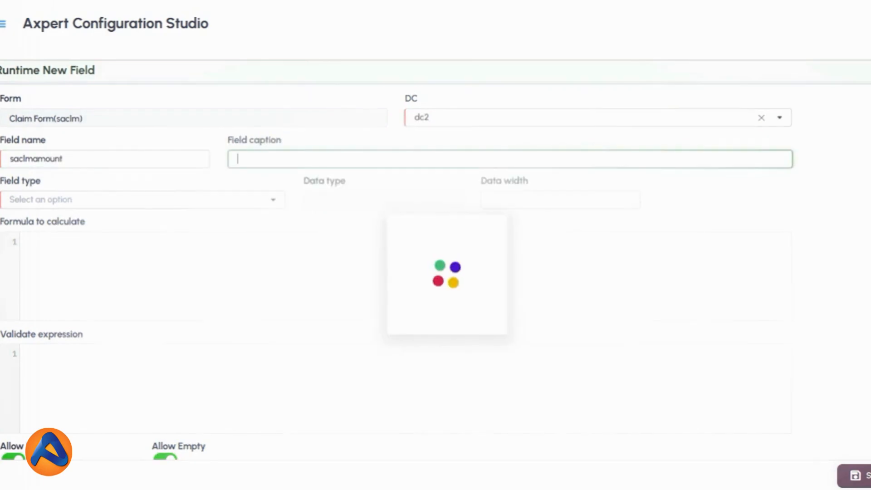
type("Claim")
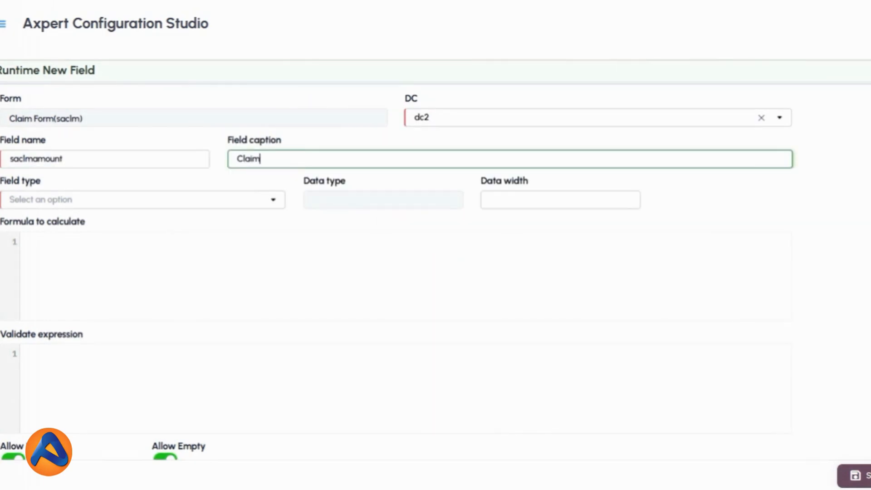
type(" Amount")
Set the Claim Amount field's type to Decimal Number and submit the field
left_click(138, 209)
left_click(97, 324)
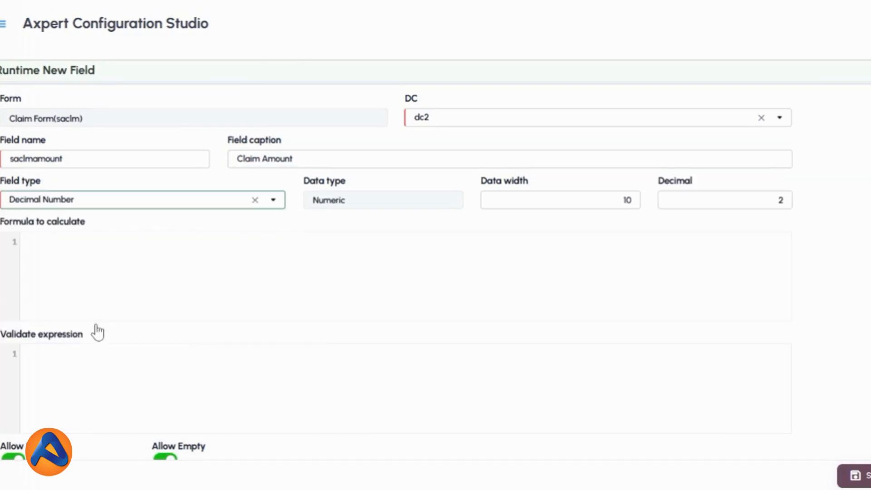
scroll(666, 319, "down", 1)
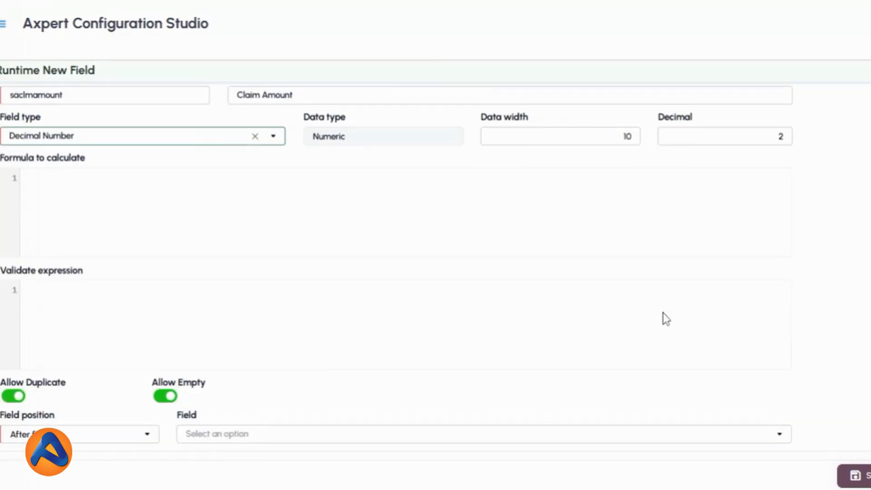
left_click(866, 478)
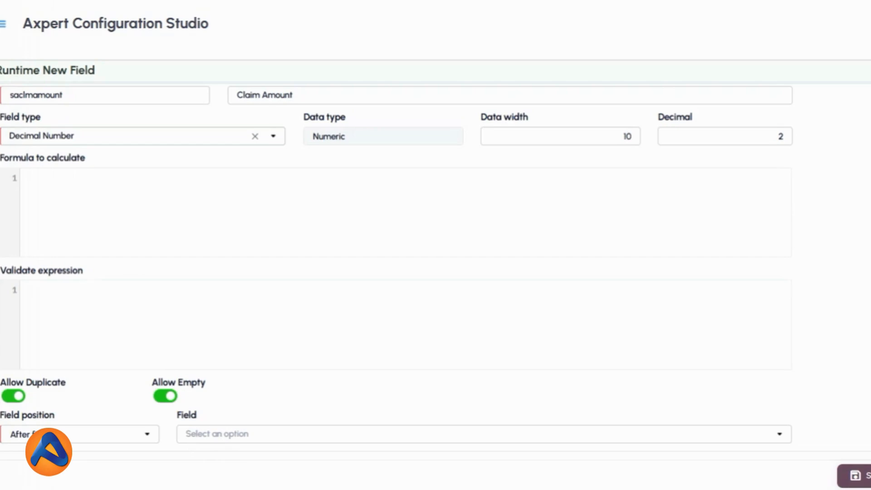
left_click(862, 476)
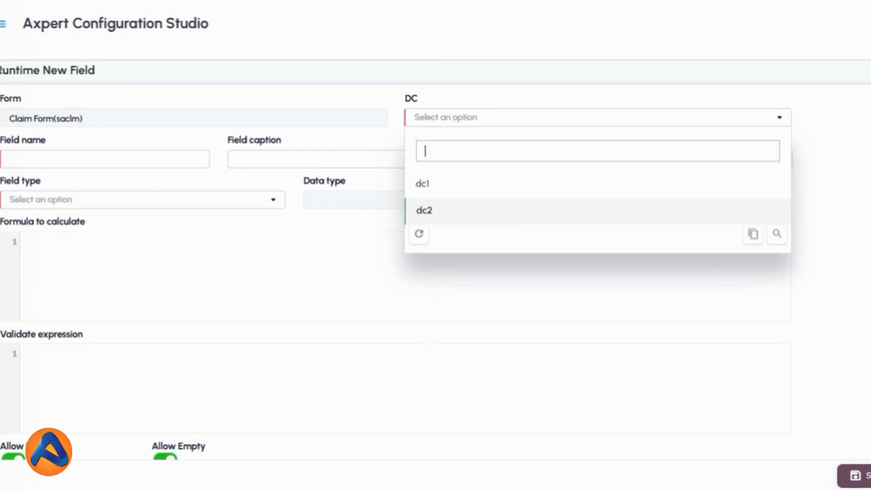
Assign a new attachment field to dc2, with the field name axpfile_file and the caption Attachments
left_click(512, 218)
left_click(205, 165)
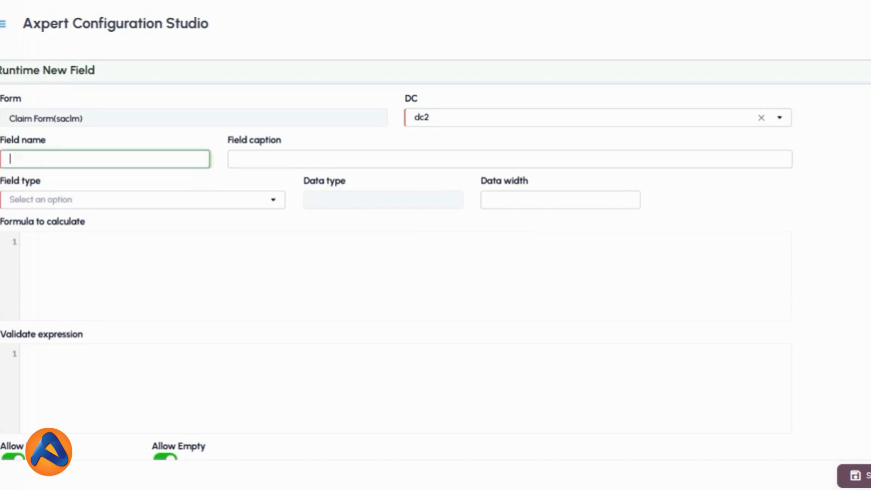
type("axpfile_file")
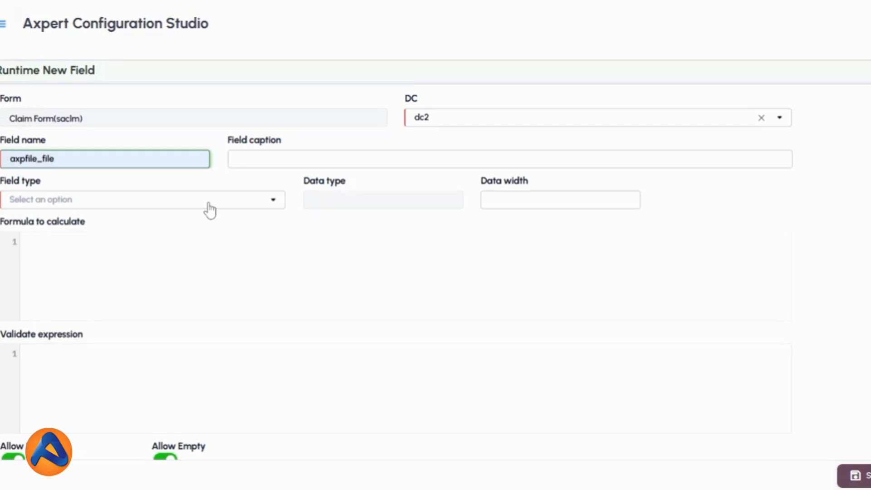
left_click(269, 164)
type("Attach the Required Document")
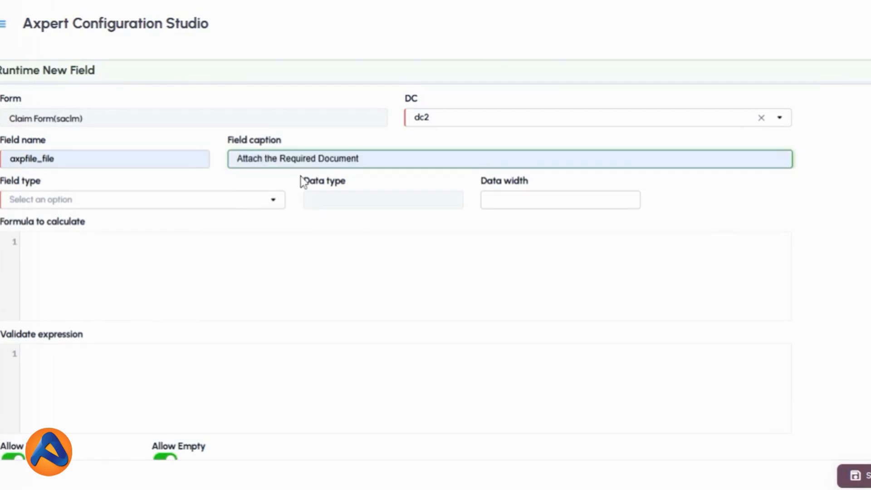
key("Return")
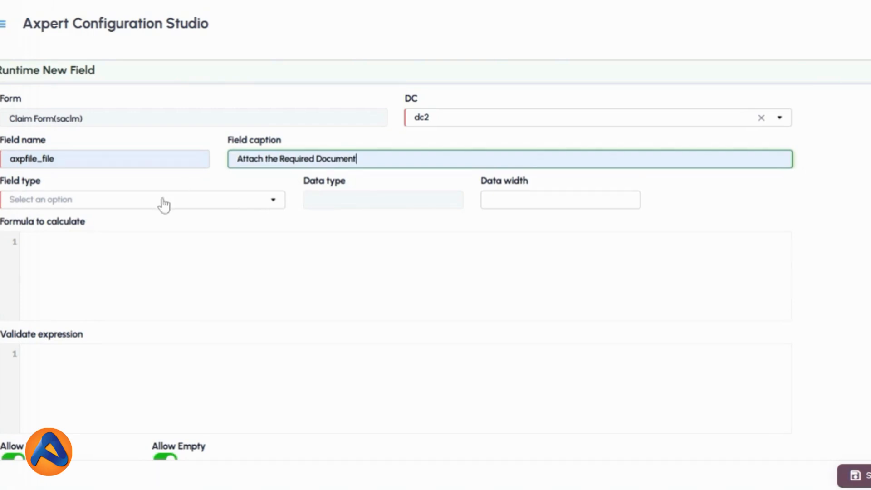
double_click(127, 157)
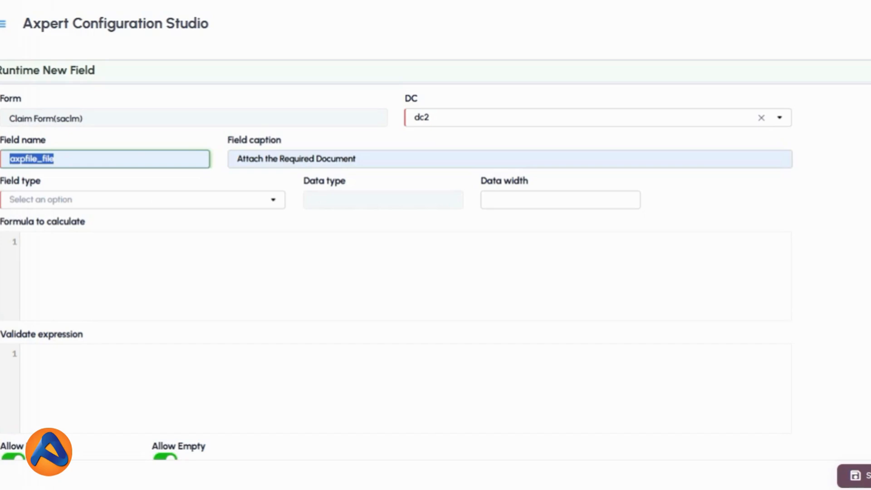
left_click(260, 201)
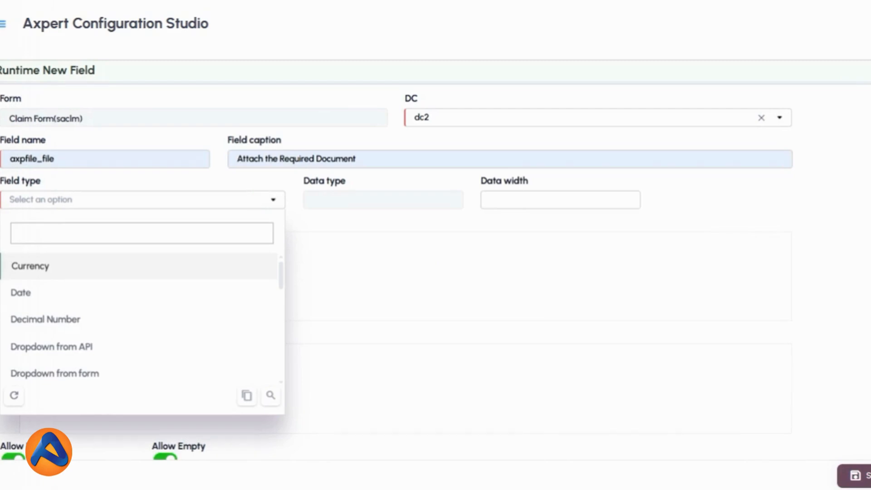
left_click(278, 160)
type("Att")
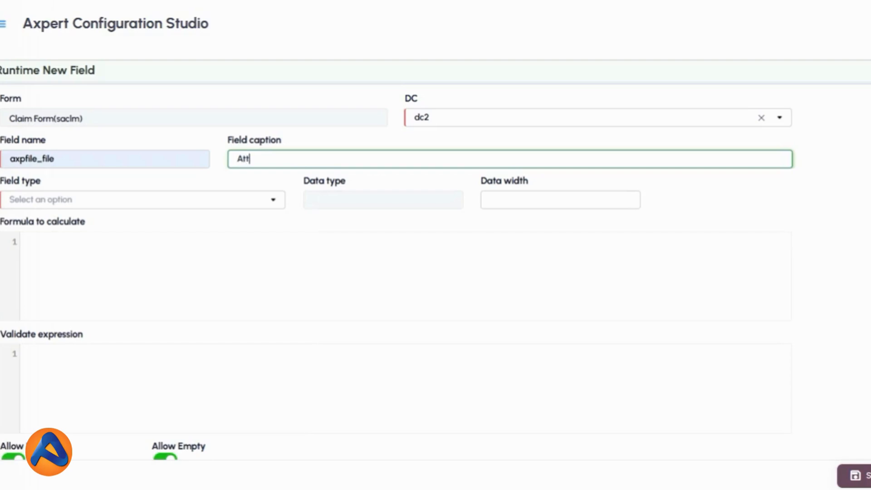
type("achments")
Set the Attachments field's type to Simple Text and submit the field
left_click(227, 204)
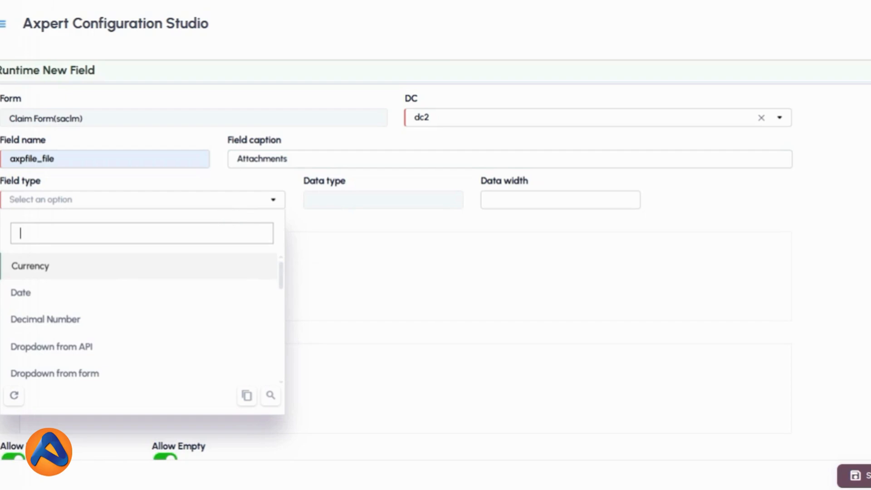
type("sim")
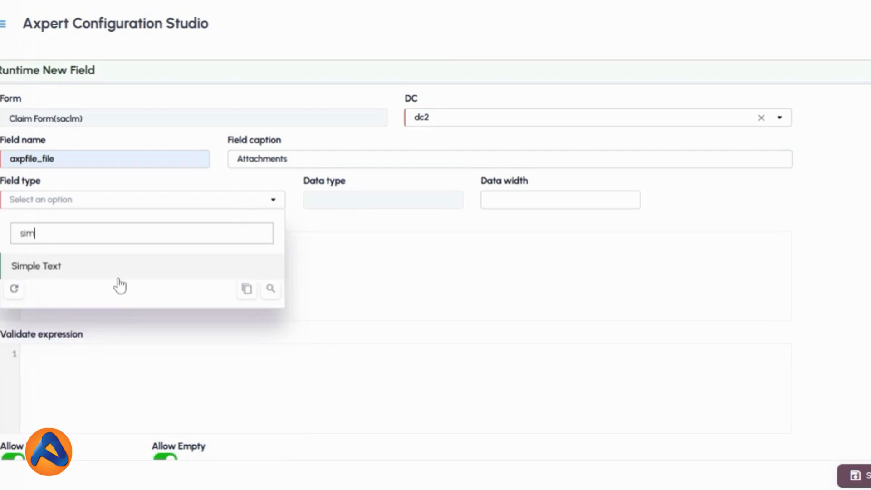
left_click(118, 278)
scroll(393, 352, "down", 2)
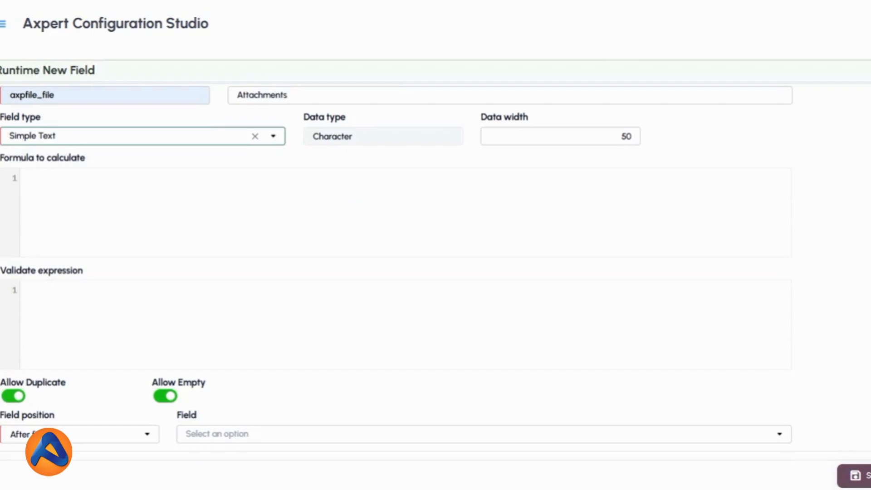
left_click(860, 476)
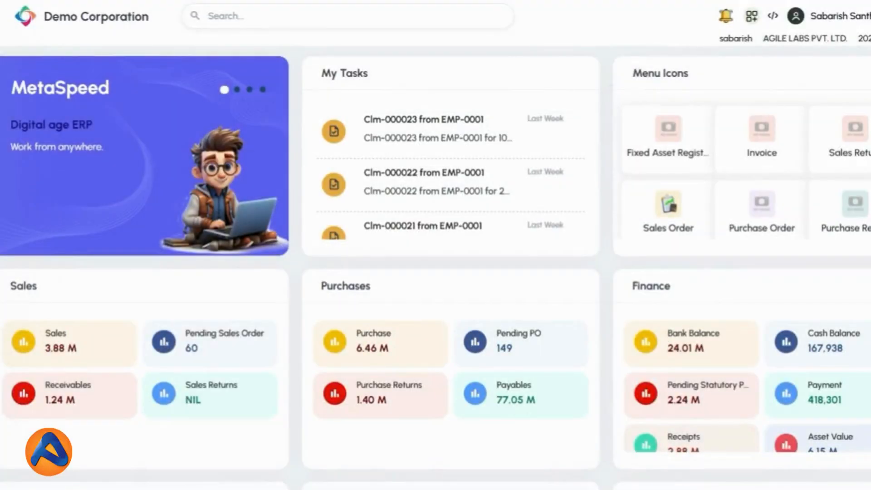
Refresh the application menu and open a new blank Claim Form record
left_click(754, 18)
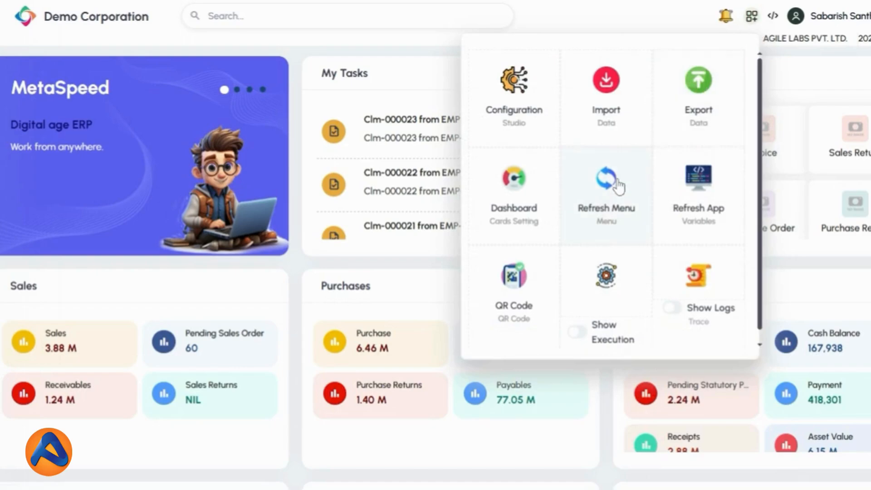
left_click(617, 183)
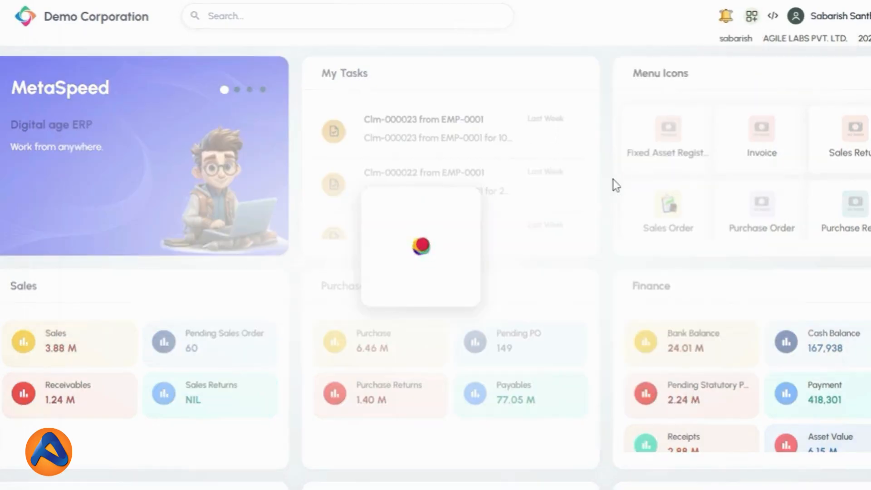
mouse_move(2, 254)
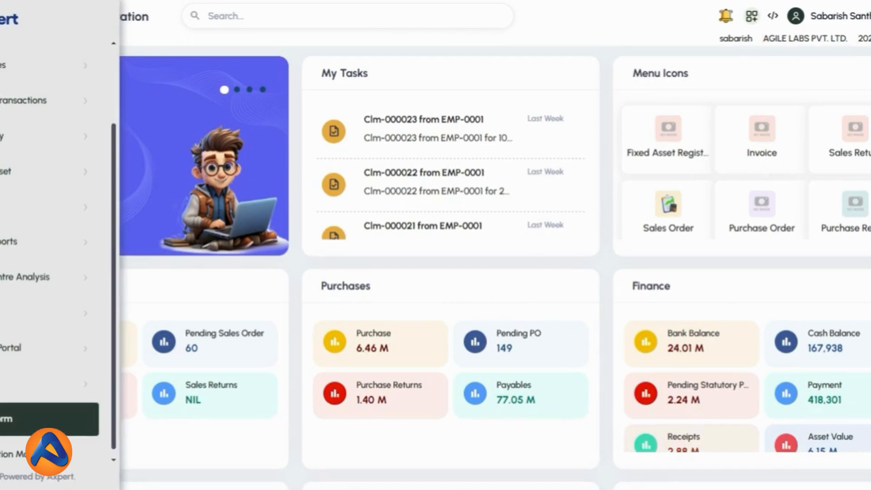
left_click(45, 419)
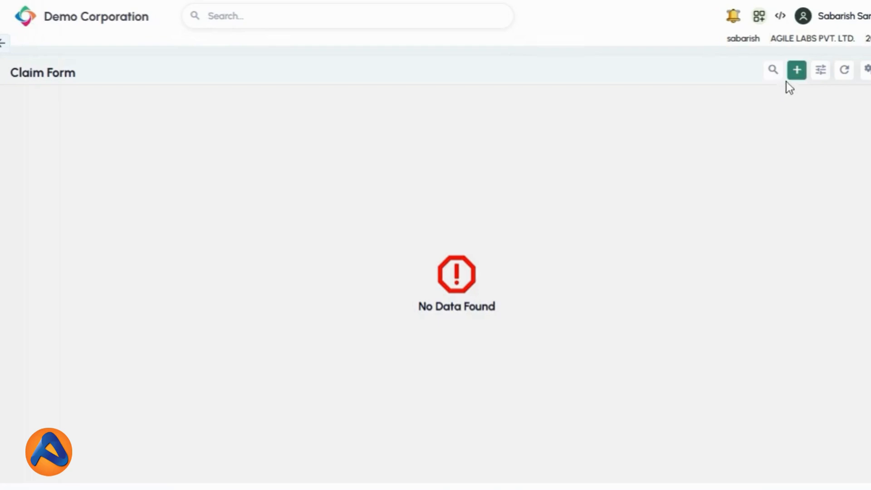
left_click(797, 75)
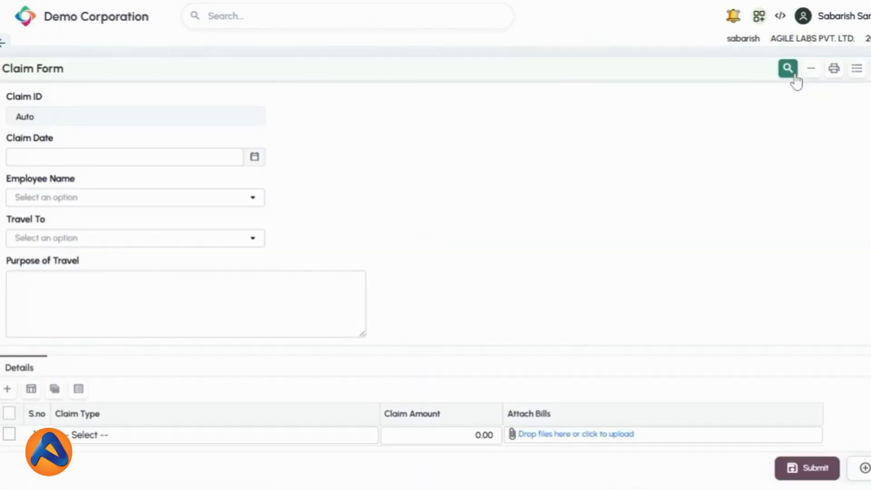
left_click(555, 182)
In the Claim Form's design mode, narrow Claim ID and place a narrowed Claim Date beside it in the first row
left_click(870, 68)
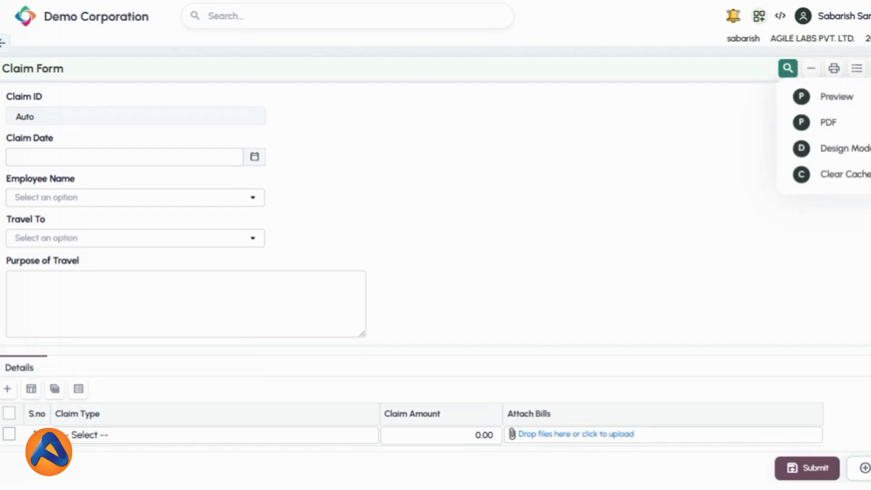
left_click(853, 149)
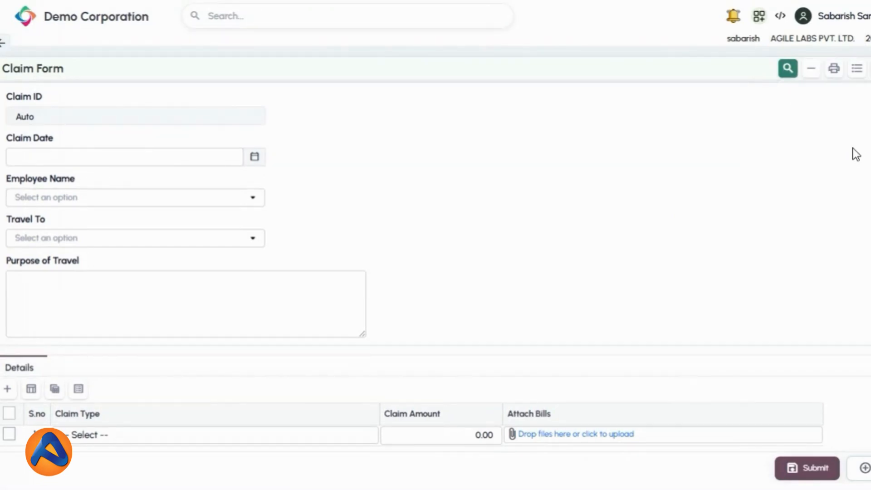
mouse_move(266, 146)
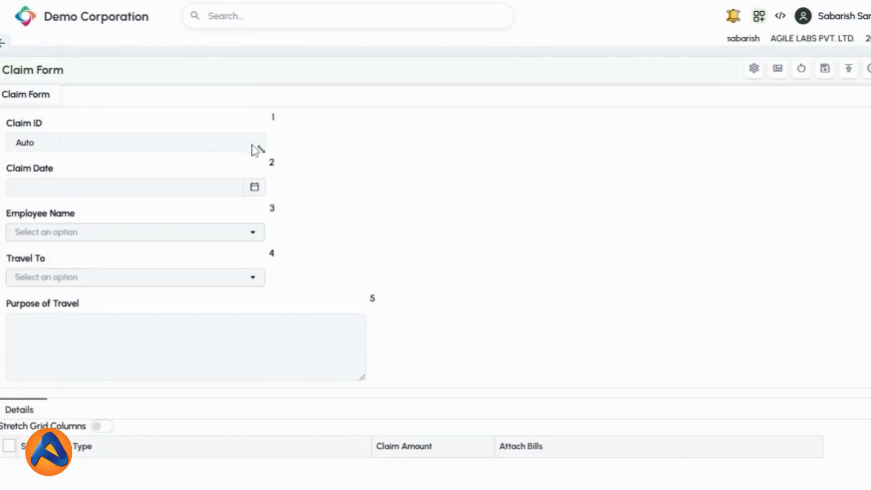
left_click_drag(258, 149, 159, 133)
left_click_drag(43, 173, 211, 130)
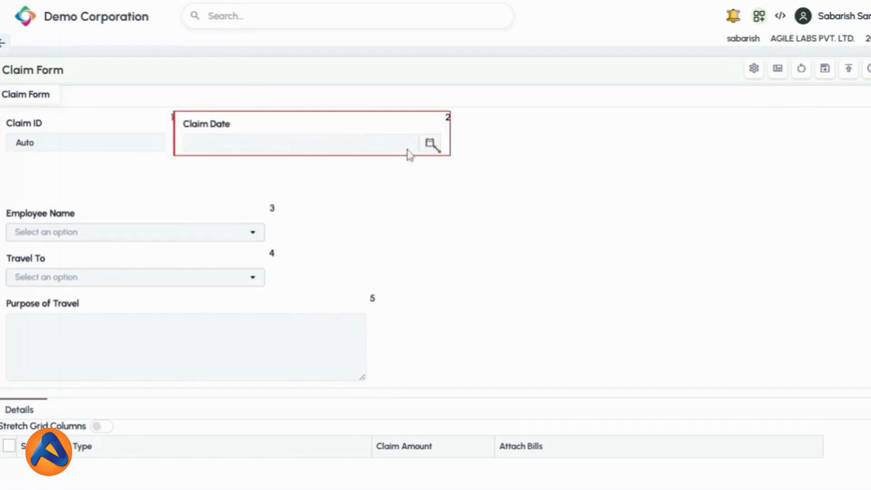
left_click_drag(433, 144, 307, 144)
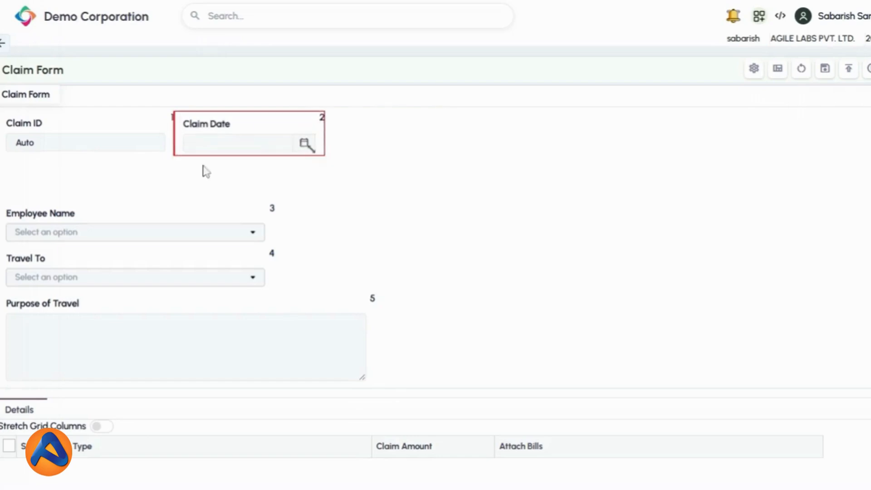
Narrow the Employee Name and Travel To fields and place them after Claim Date in the first row
left_click(56, 231)
left_click_drag(251, 233, 231, 233)
left_click_drag(113, 217, 366, 129)
left_click(197, 278)
left_click_drag(255, 287, 231, 284)
left_click_drag(115, 272, 683, 131)
Place Purpose of Travel in the second row, widened across the whole first row, and save and publish the design
left_click(74, 307)
left_click_drag(74, 308, 88, 174)
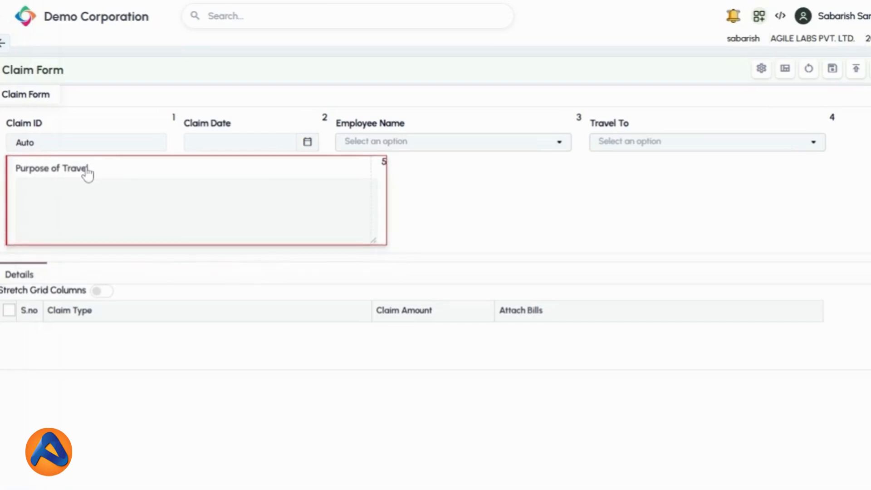
left_click_drag(372, 239, 810, 217)
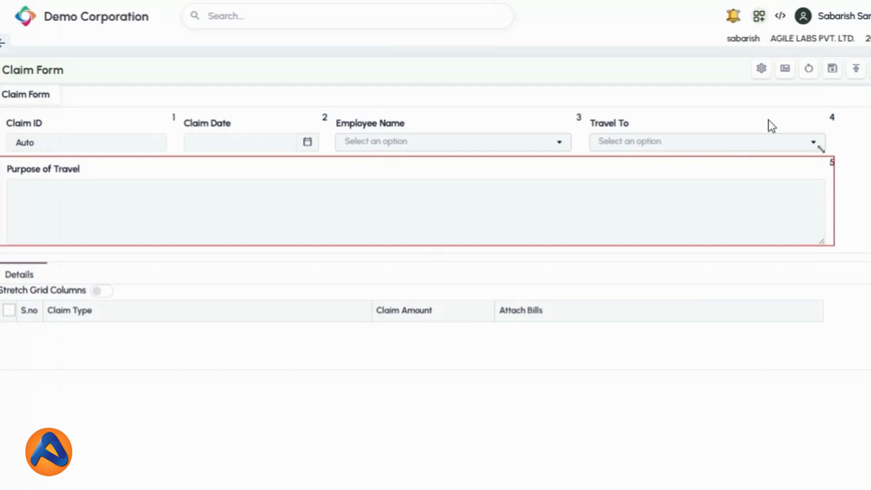
left_click(832, 72)
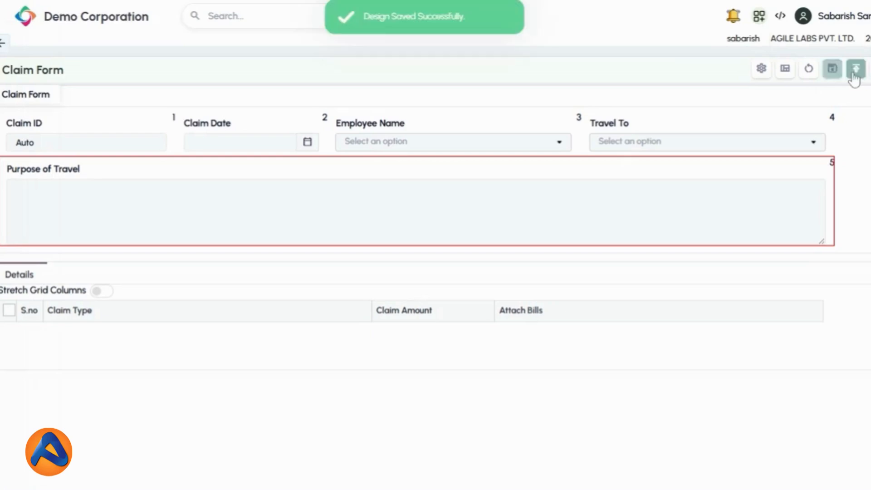
left_click(857, 72)
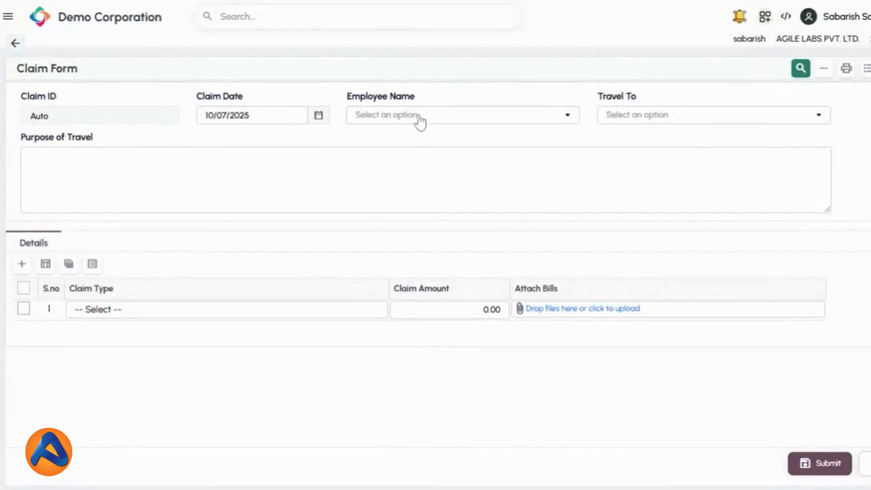
Fill in the claim header with an employee's name, DELHI as the Travel To city and Demo Meeting as the purpose
left_click(420, 119)
left_click(415, 181)
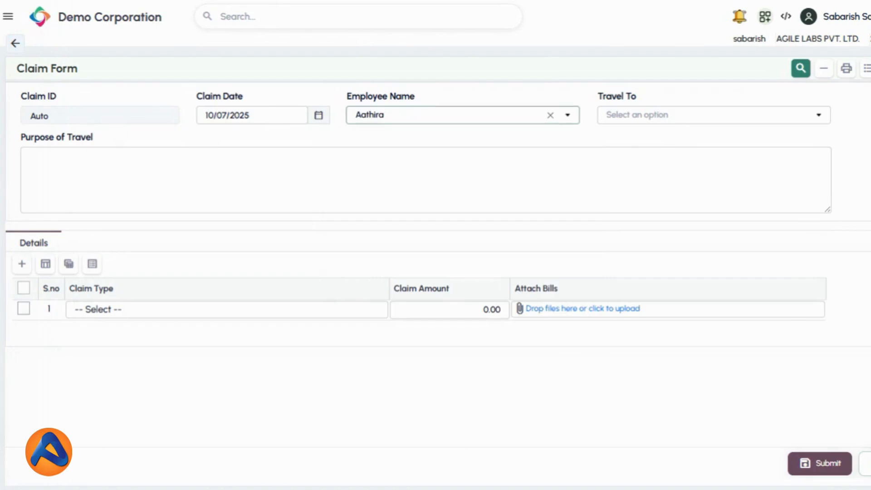
left_click(675, 119)
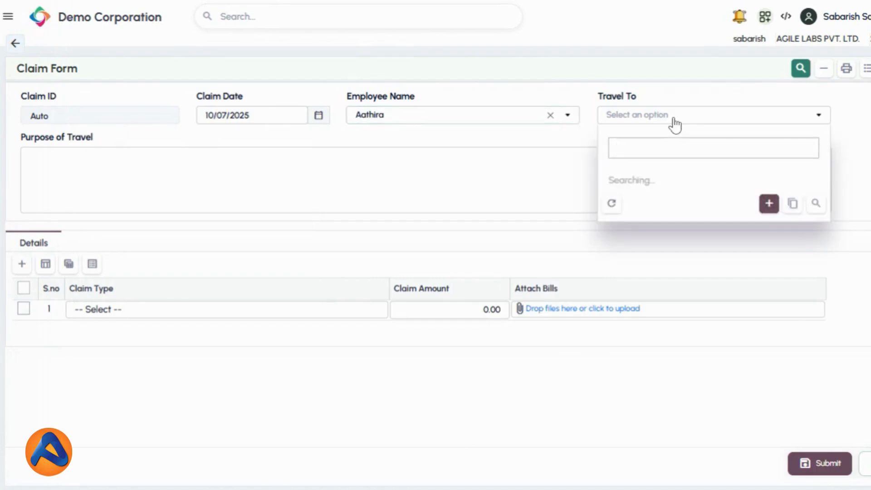
type("delh")
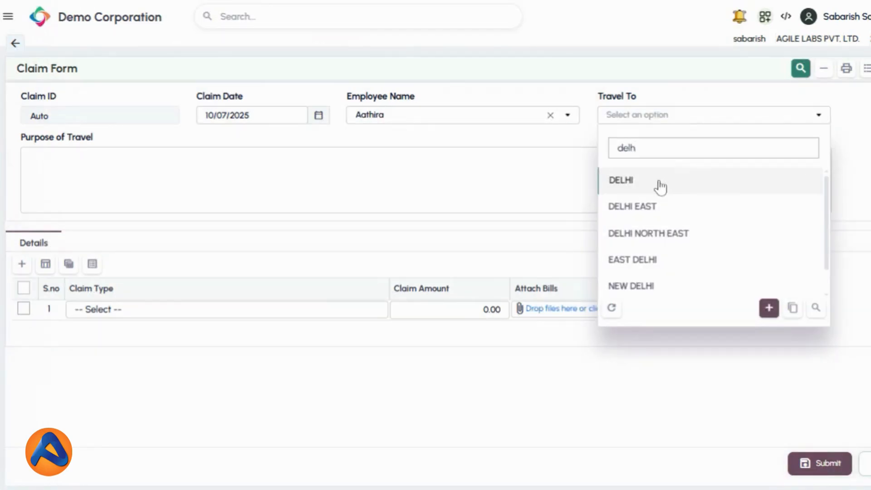
left_click(659, 182)
left_click(658, 184)
type("Dem")
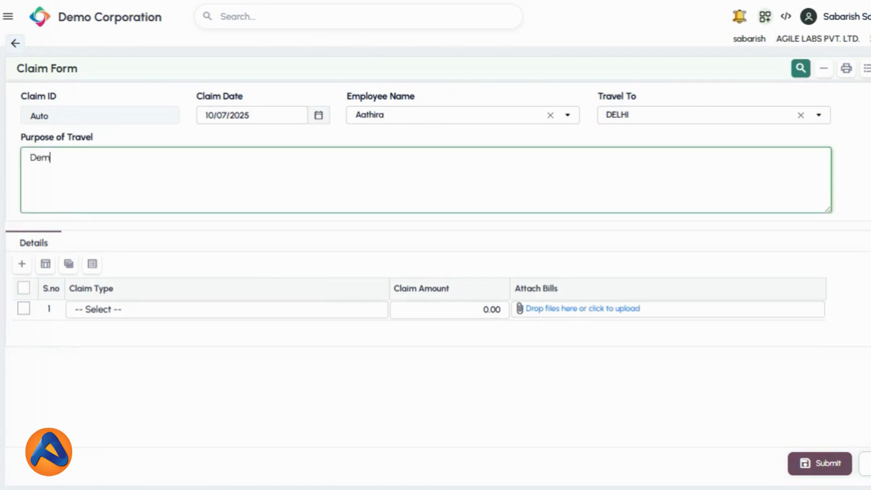
type("o Meeting")
Enter an Accommodations detail row with a claim amount of 5000 and the bill AC1.jpg attached, and submit the claim
left_click(263, 309)
left_click(217, 323)
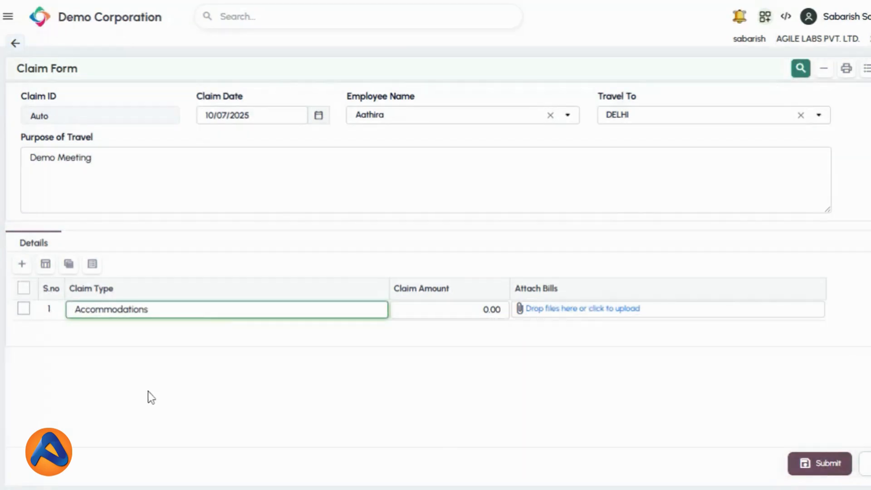
type("500")
left_click(551, 376)
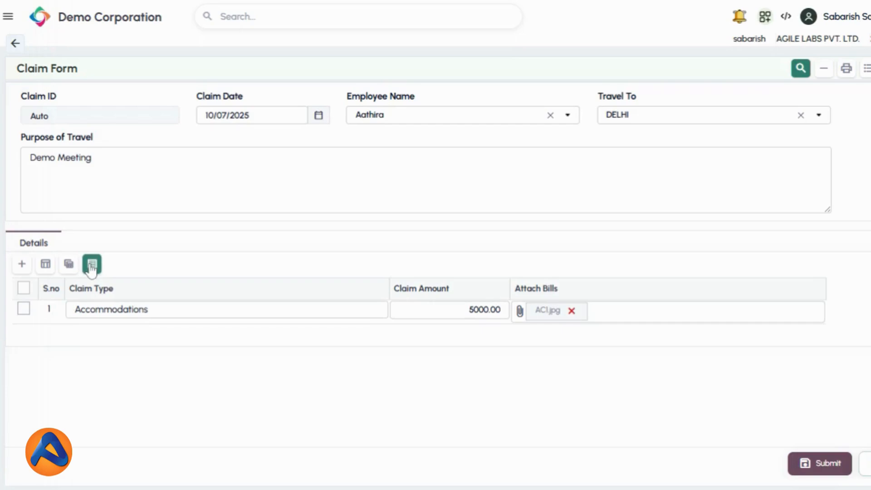
left_click(827, 468)
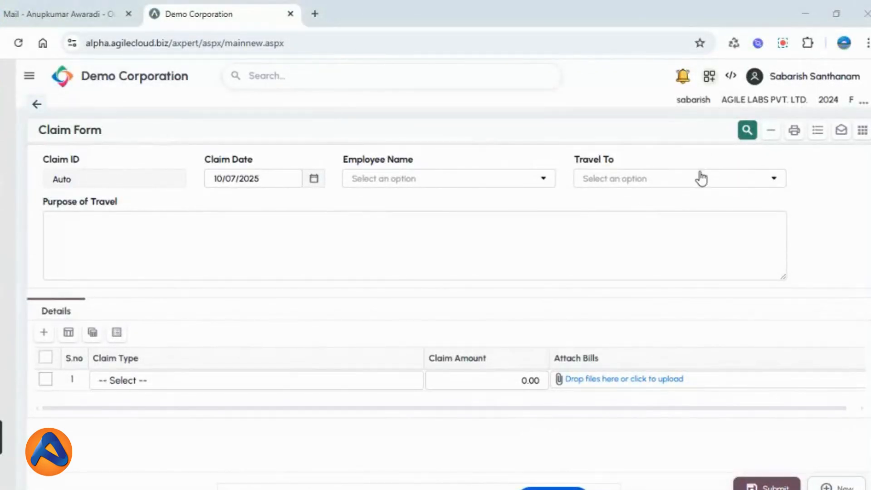
Open the data import and start a template download with Claim Form as the form
left_click(711, 80)
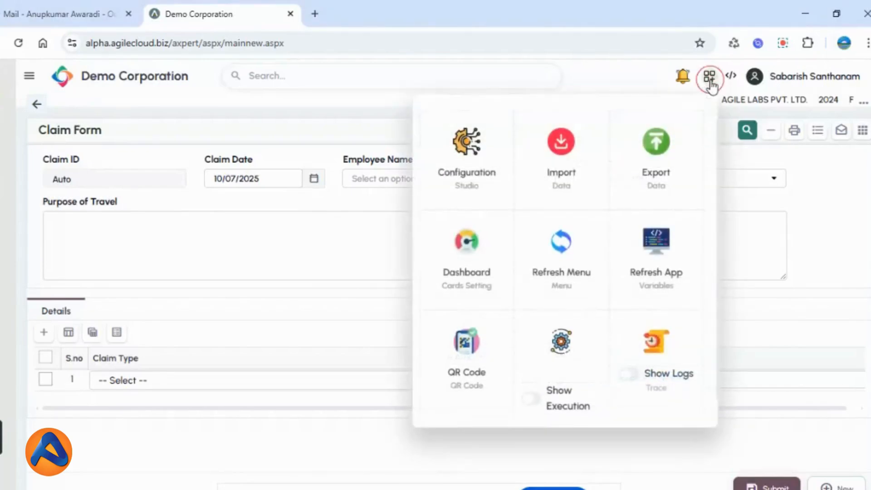
left_click(564, 152)
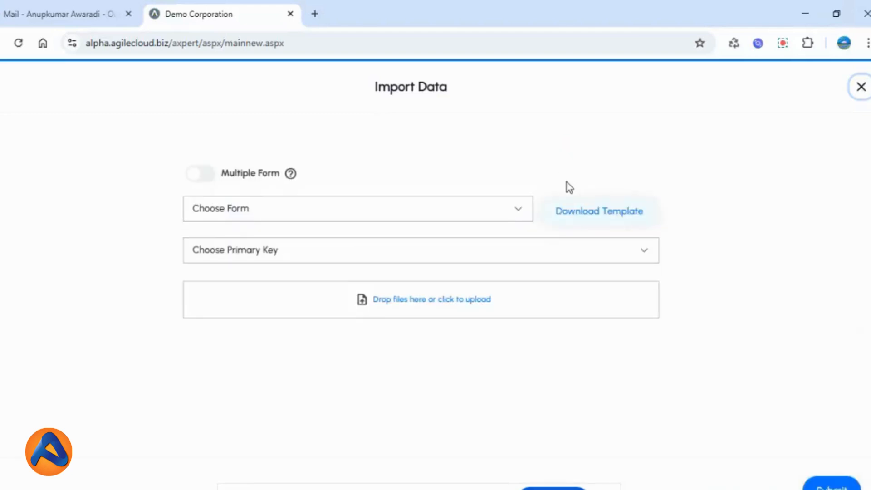
left_click(581, 209)
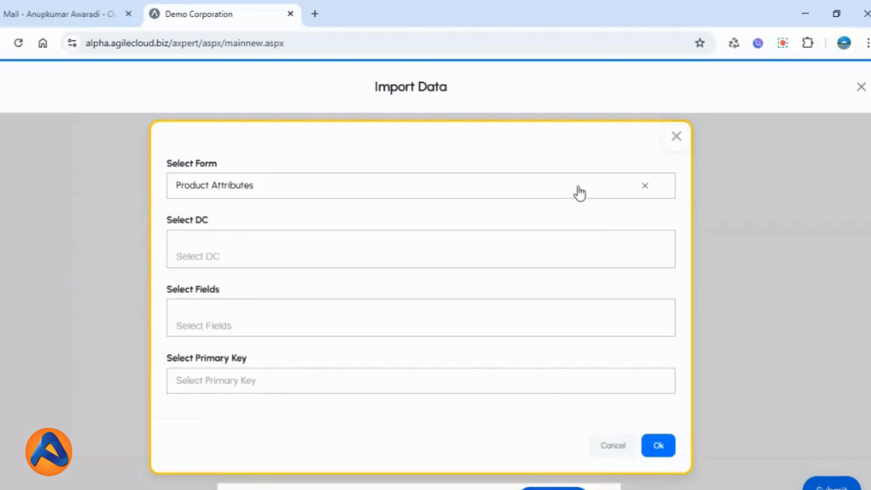
left_click(580, 193)
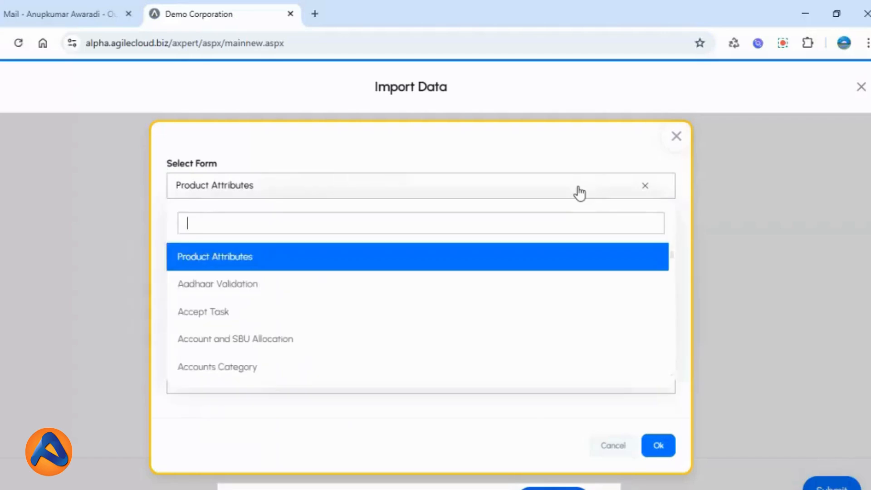
type("cla")
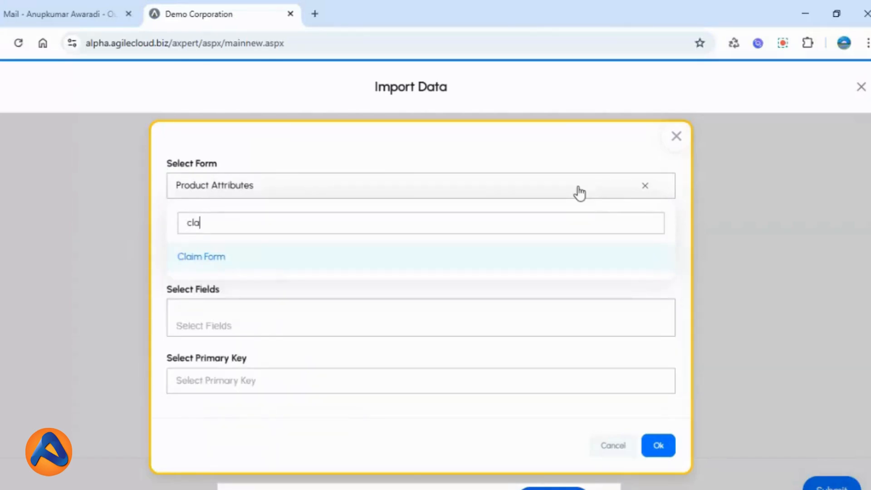
left_click(408, 264)
Include both DC1 and DC2 and all available fields in the Claim Form template
left_click(395, 243)
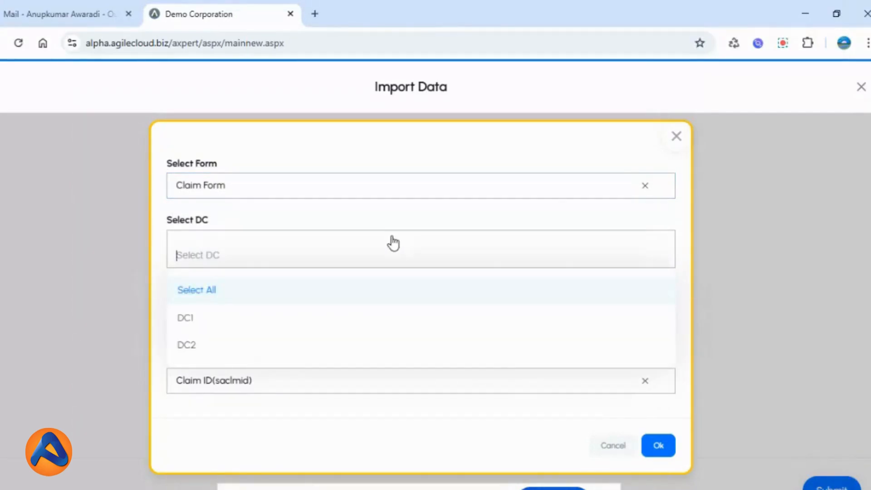
left_click(243, 295)
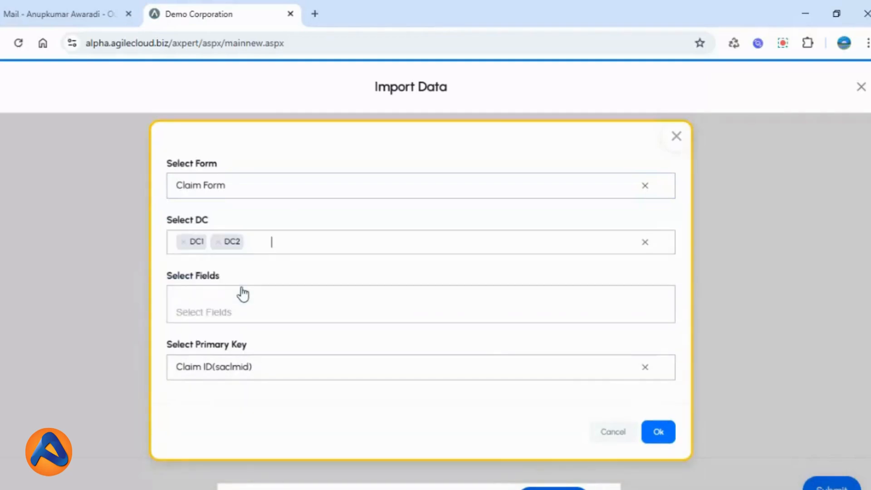
left_click(303, 295)
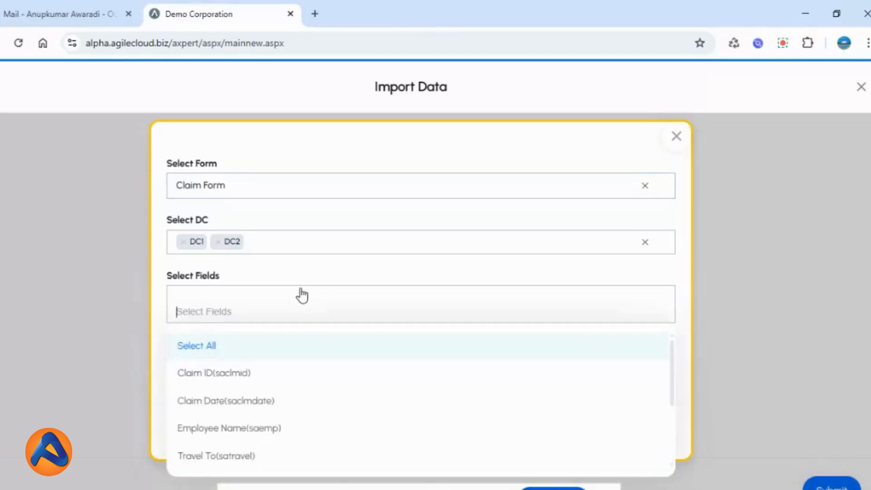
left_click(198, 347)
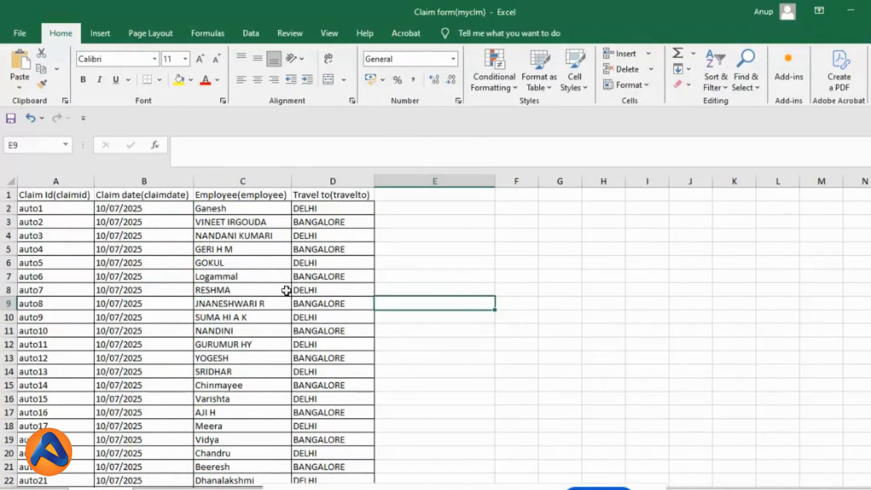
Check the details sheet of the Claim form(myclm) workbook, and save the import template as Claim Form(saclm) in Downloads
left_click(157, 489)
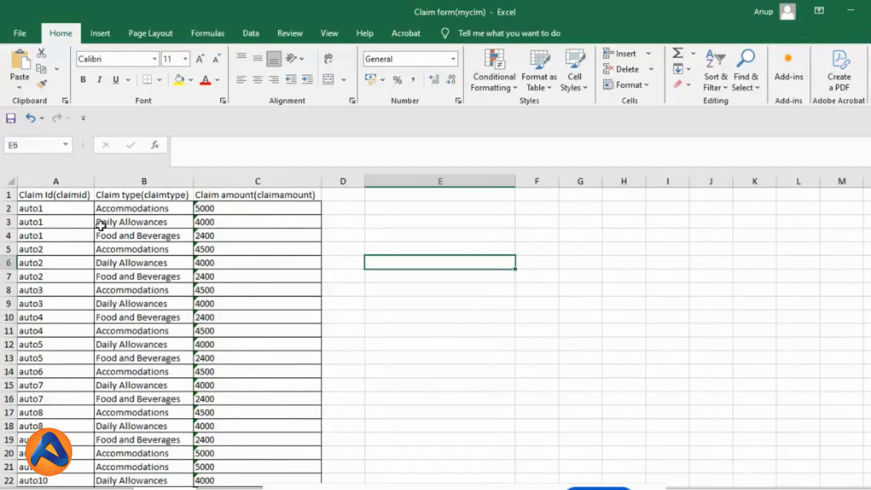
left_click(855, 13)
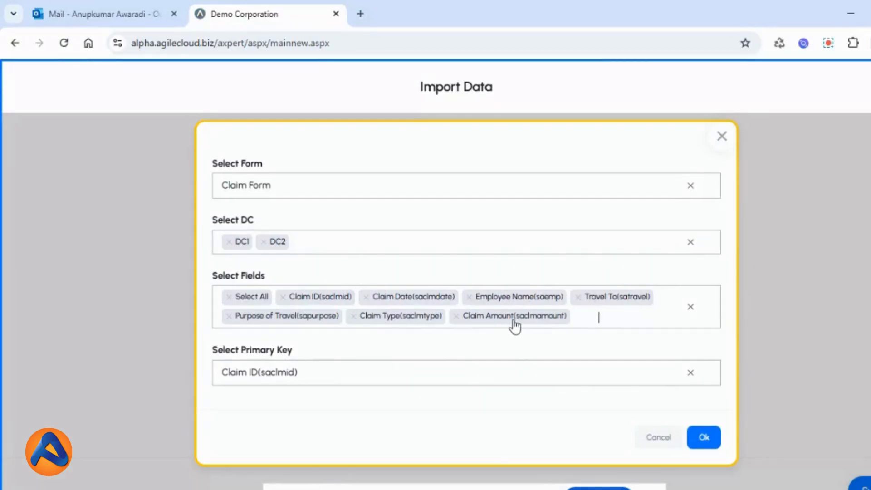
left_click(704, 438)
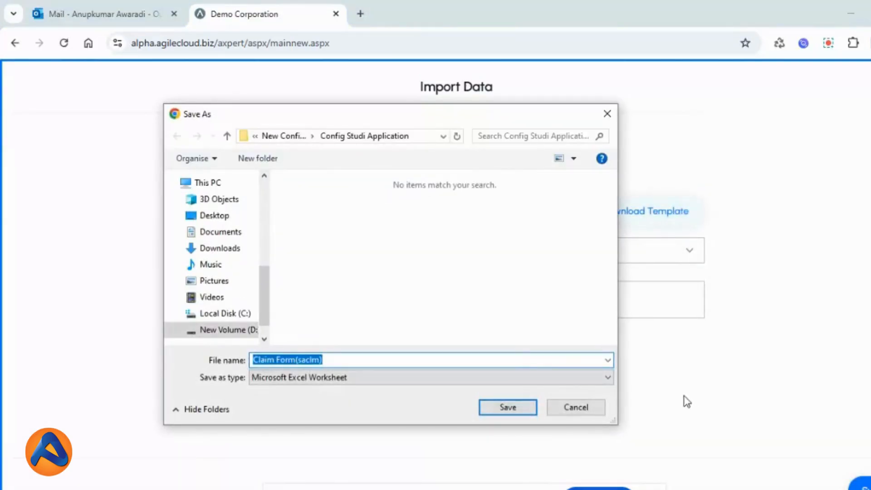
scroll(268, 189, "up", 3)
scroll(267, 187, "up", 2)
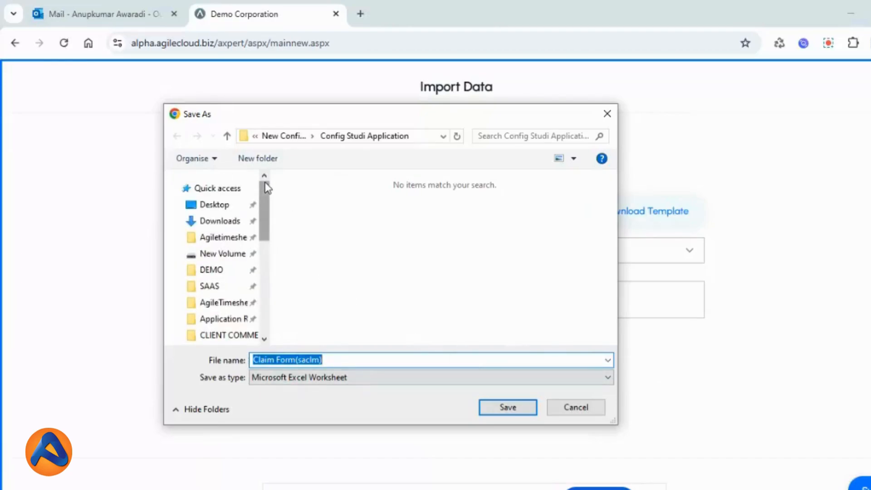
left_click(219, 223)
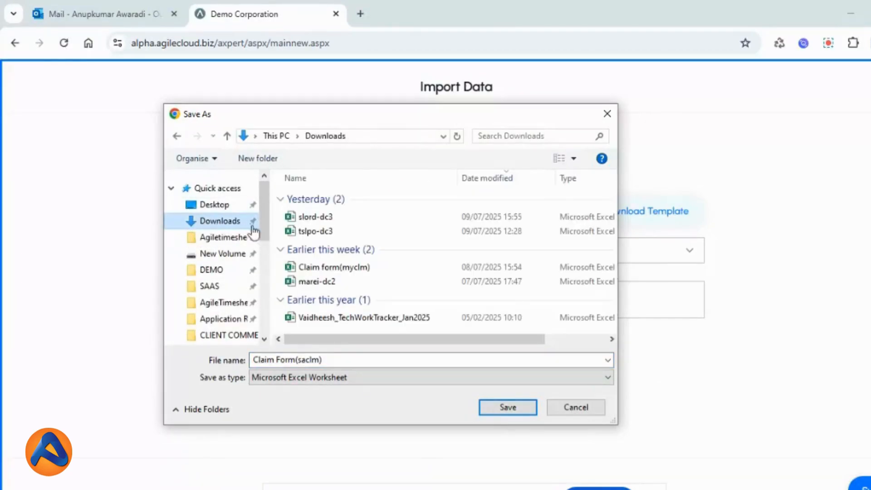
left_click(510, 407)
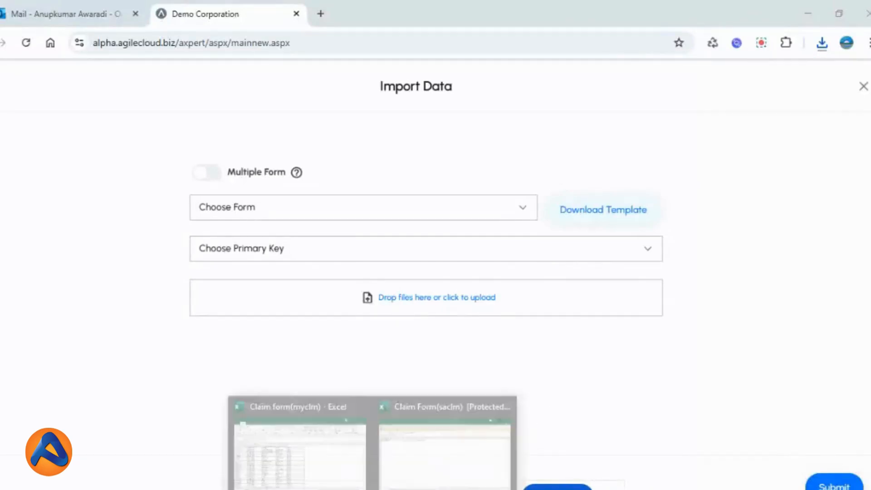
Open the downloaded Claim Form(saclm) workbook in Excel, enable editing and autofit all columns of the header sheet
left_click(414, 467)
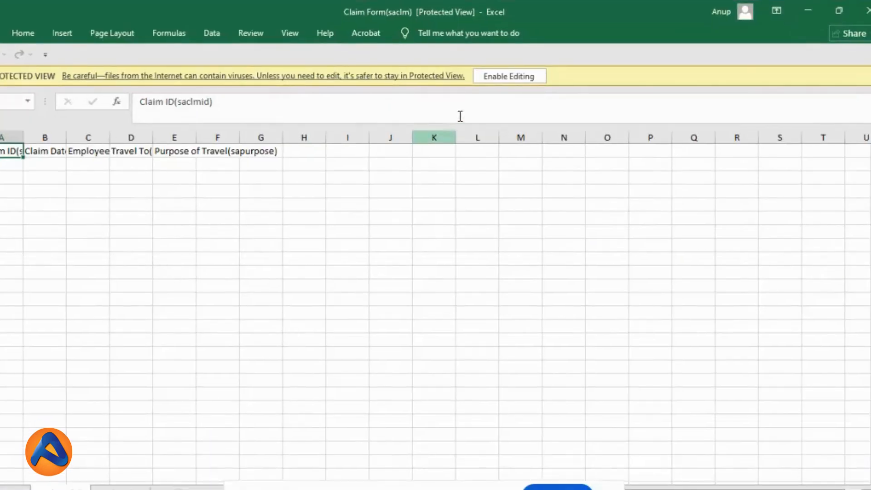
left_click(514, 80)
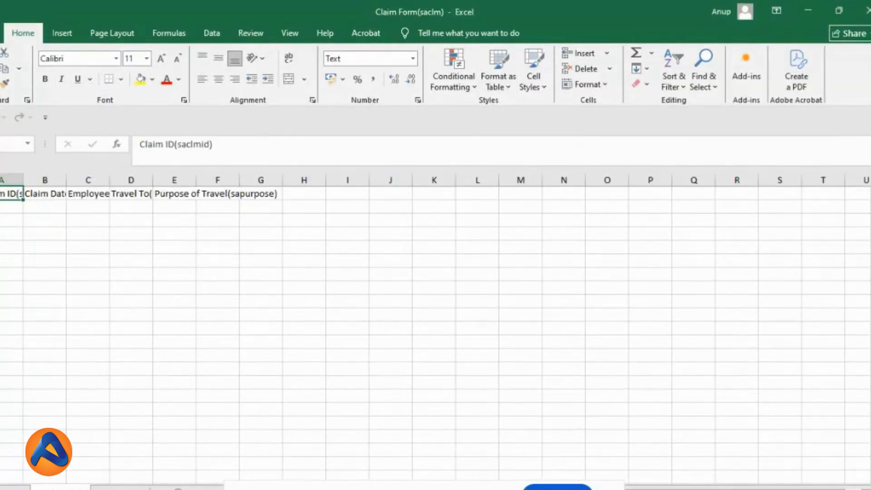
key("ctrl+a")
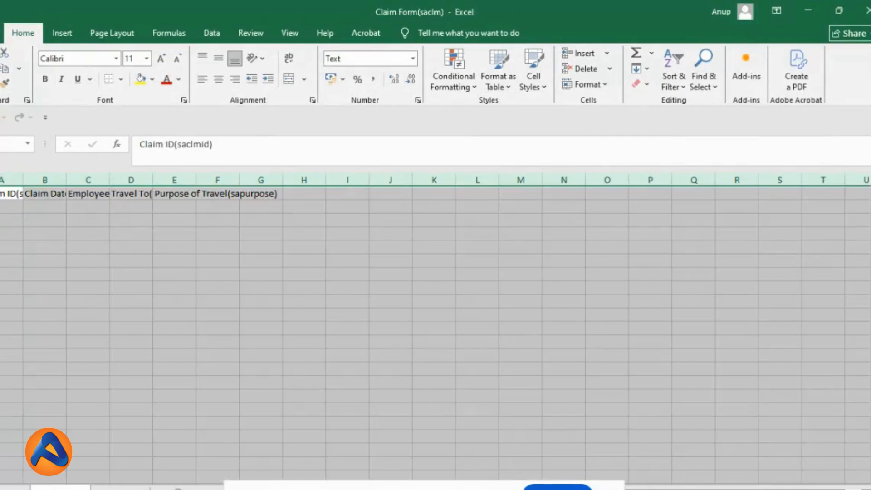
double_click(21, 179)
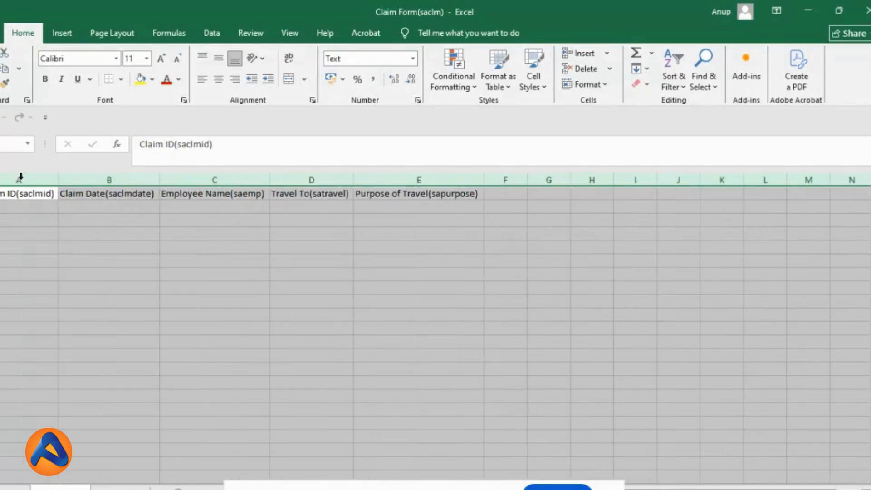
Autofit all columns of the template's claim details sheet and return to the header sheet
left_click(121, 488)
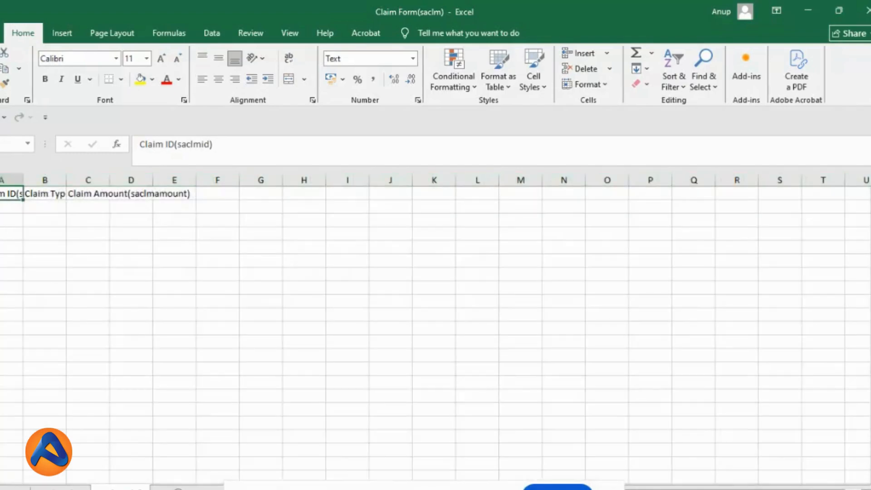
left_click(0, 181)
double_click(20, 180)
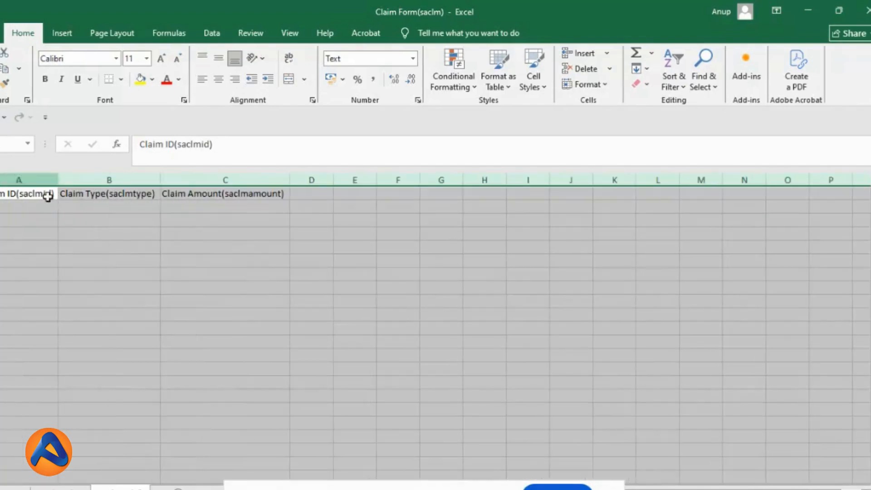
left_click(136, 284)
left_click(58, 485)
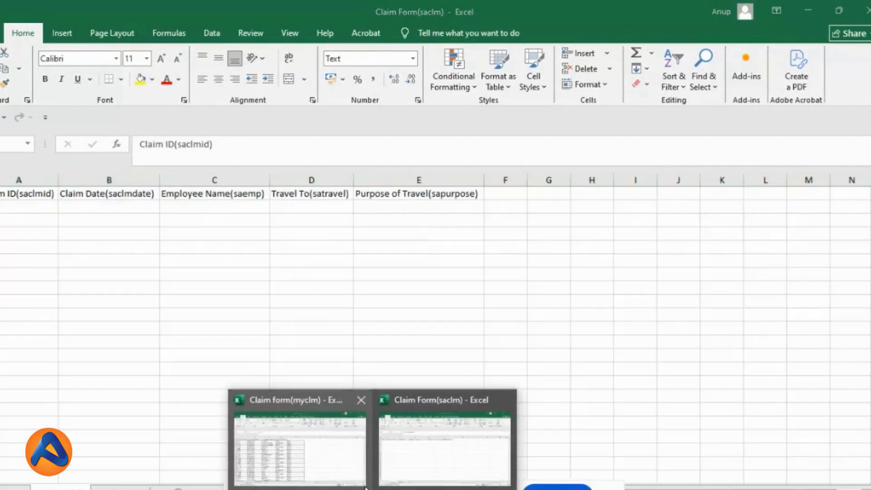
Copy all header data rows from Claim form(myclm) into the Claim Form(saclm) header sheet, starting below the Claim ID heading
left_click(302, 461)
key("ctrl+c")
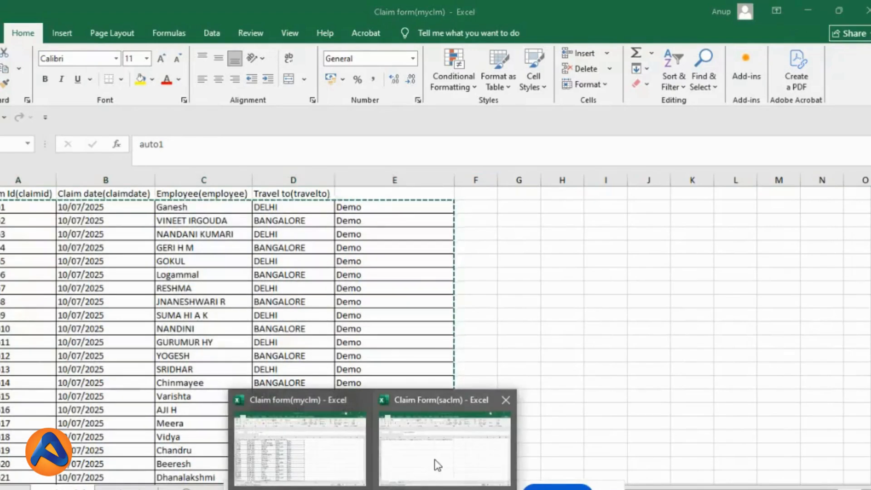
left_click(436, 462)
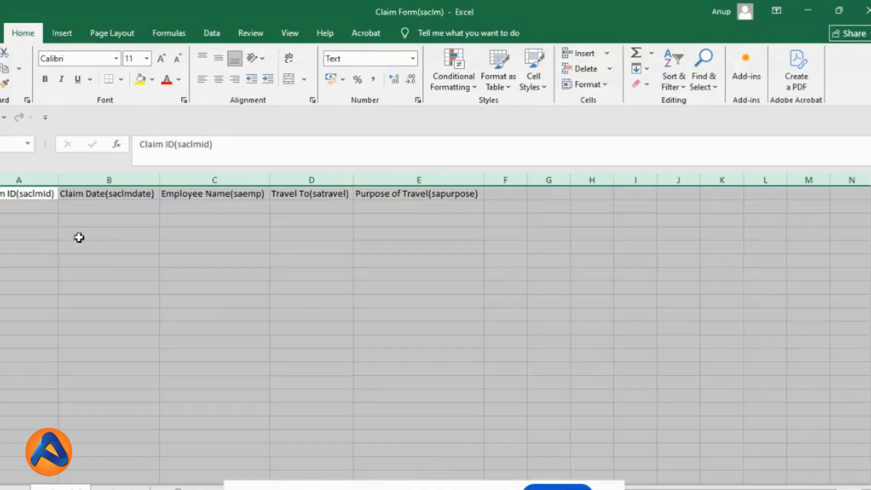
left_click(26, 208)
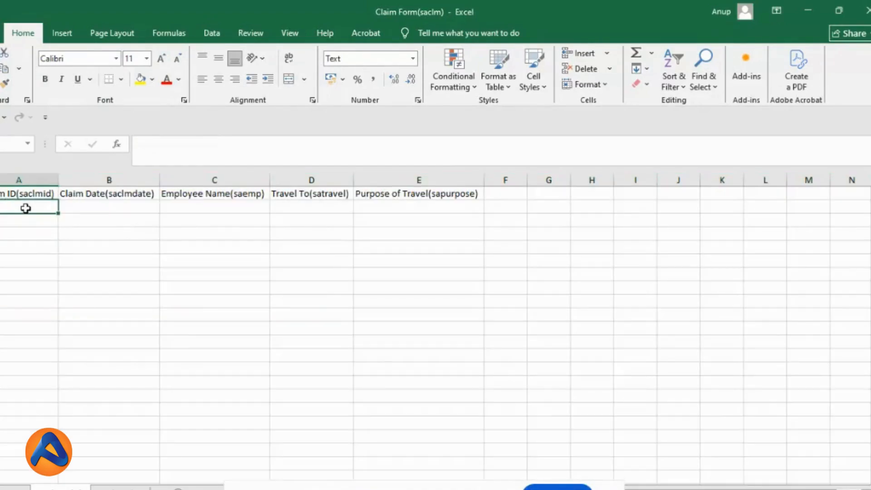
key("ctrl+v")
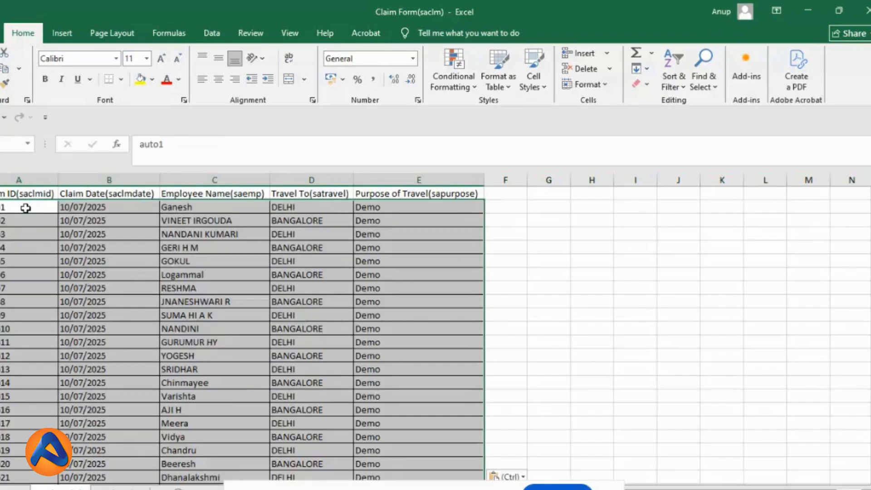
Copy all claim detail rows from the details sheet of Claim form(myclm), leaving out the heading row
mouse_move(318, 488)
left_click(311, 456)
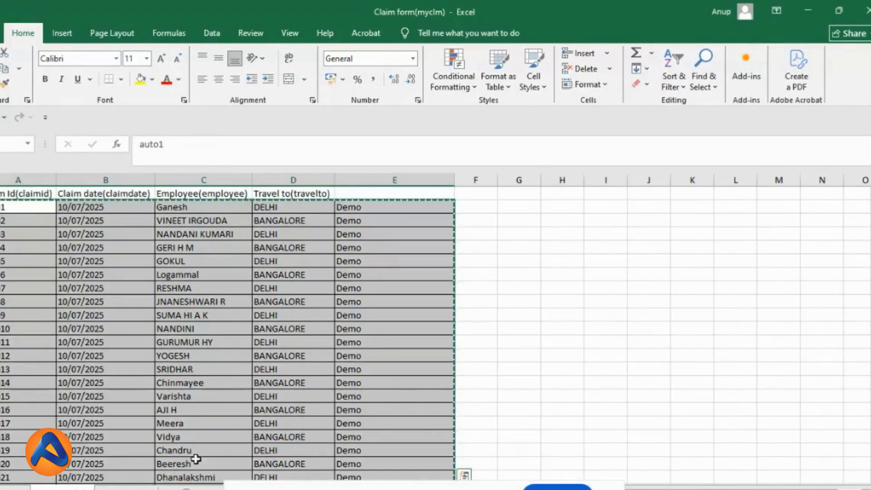
left_click(127, 488)
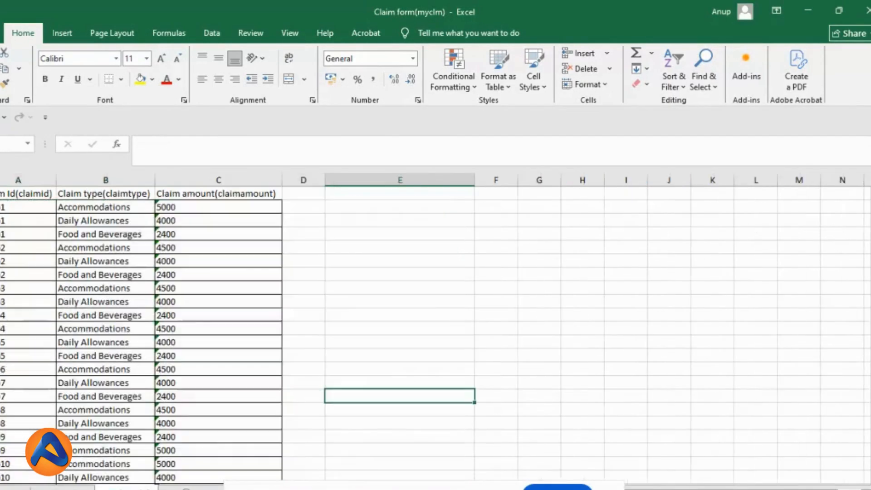
left_click(15, 202)
key("ctrl+shift+Down")
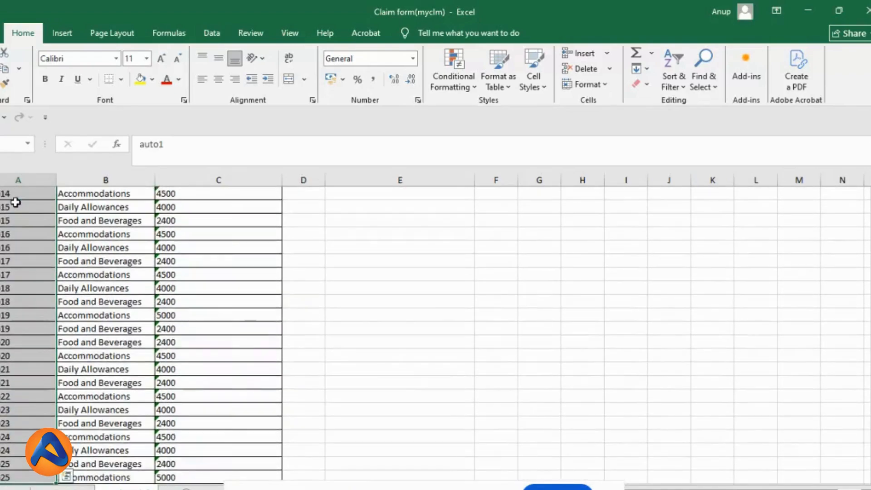
key("ctrl+shift+Right")
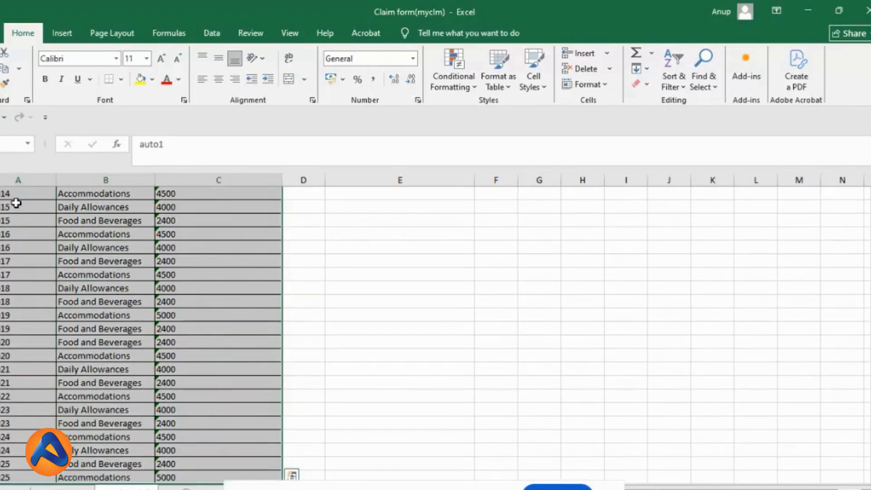
scroll(226, 284, "up", 8)
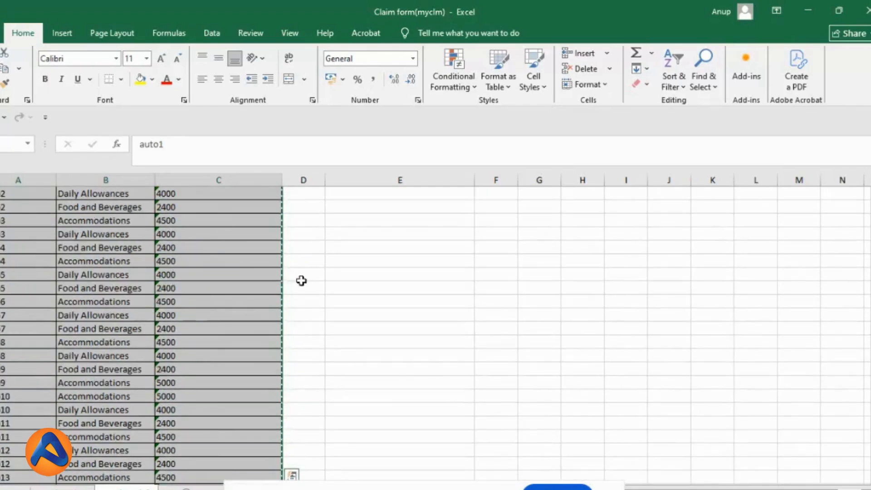
scroll(283, 278, "up", 2)
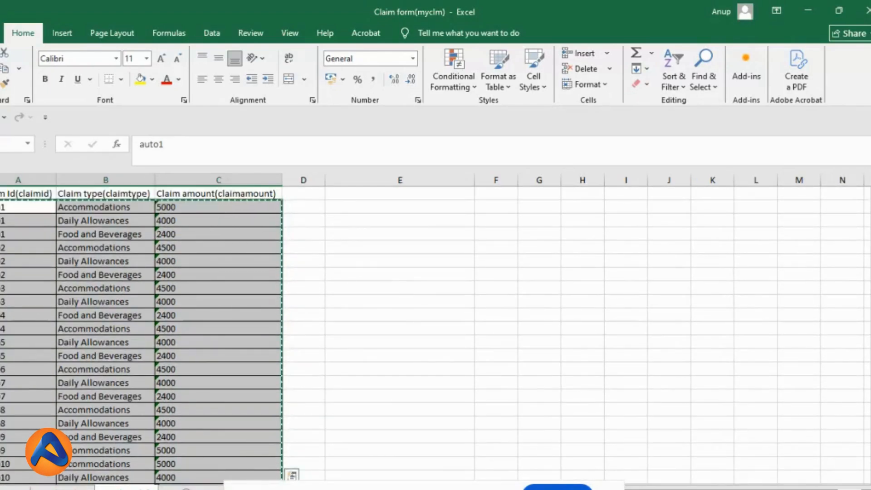
Paste the copied rows into the Claim Form(saclm) details sheet below the Claim ID heading and save the workbook
left_click(373, 489)
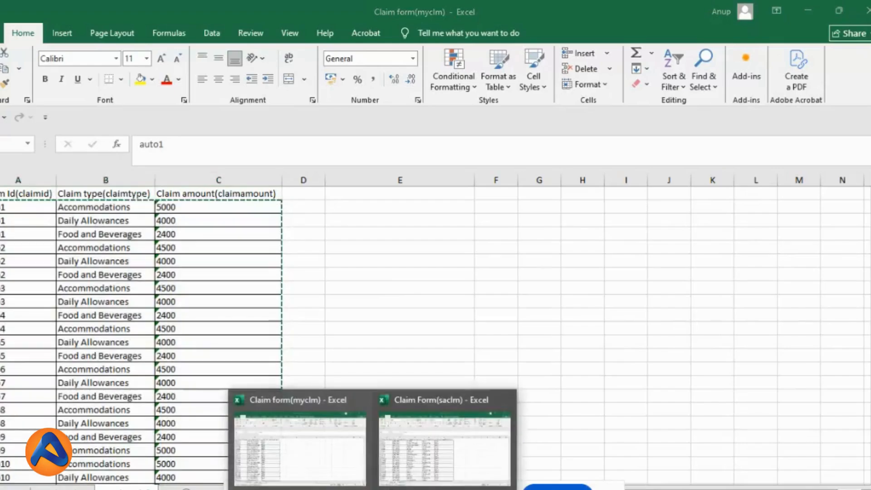
left_click(420, 470)
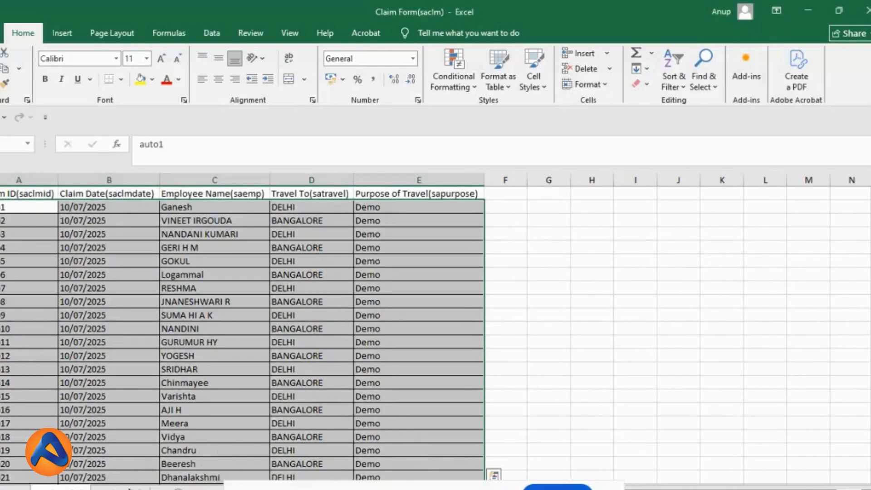
left_click(129, 488)
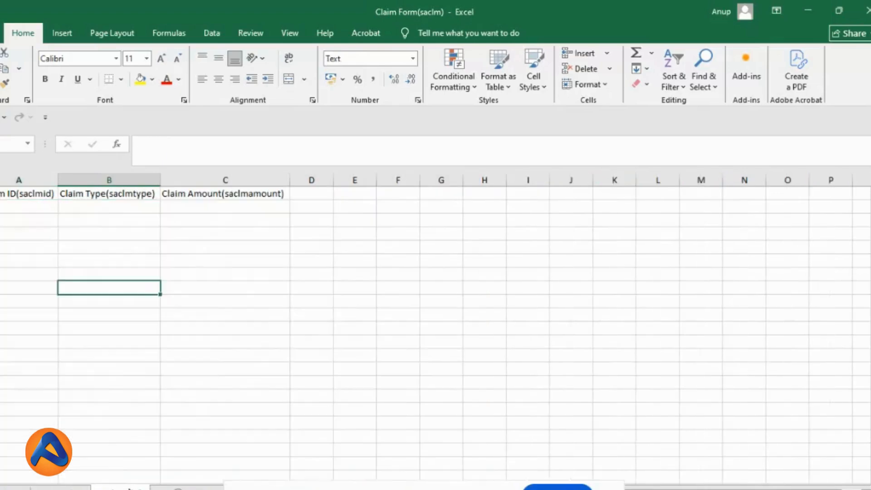
left_click(17, 207)
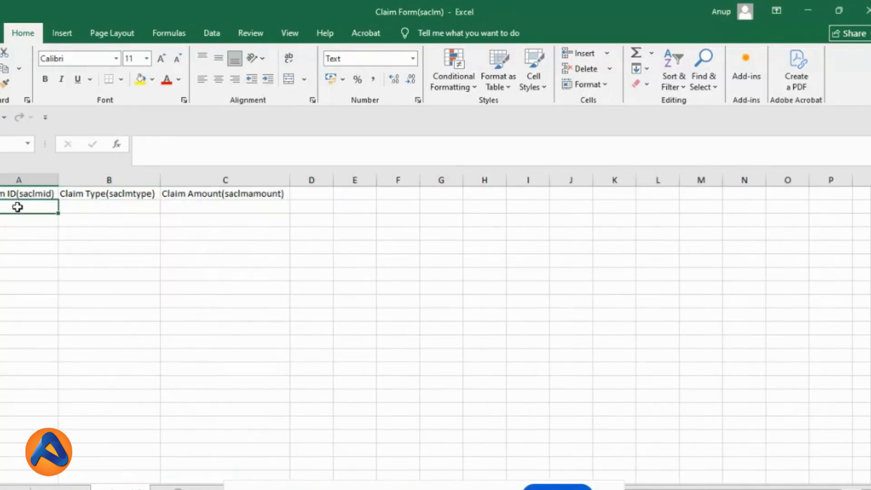
key("ctrl+v")
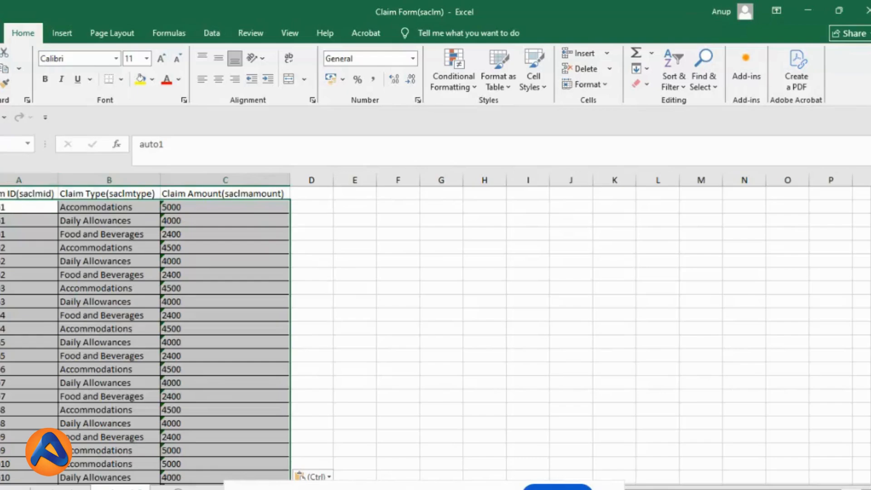
key("ctrl+s")
Return to the Import Data page in Chrome and choose Claim Form as the form to import into
left_click(439, 489)
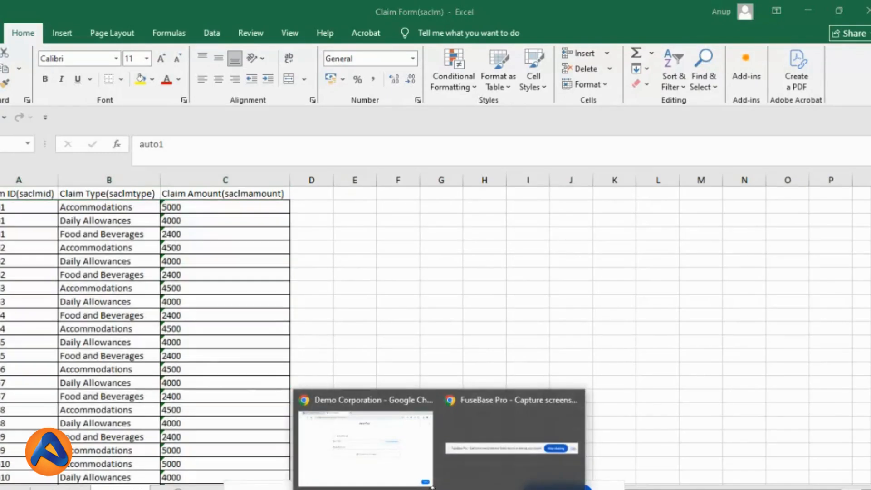
left_click(395, 456)
left_click(405, 213)
type("cla")
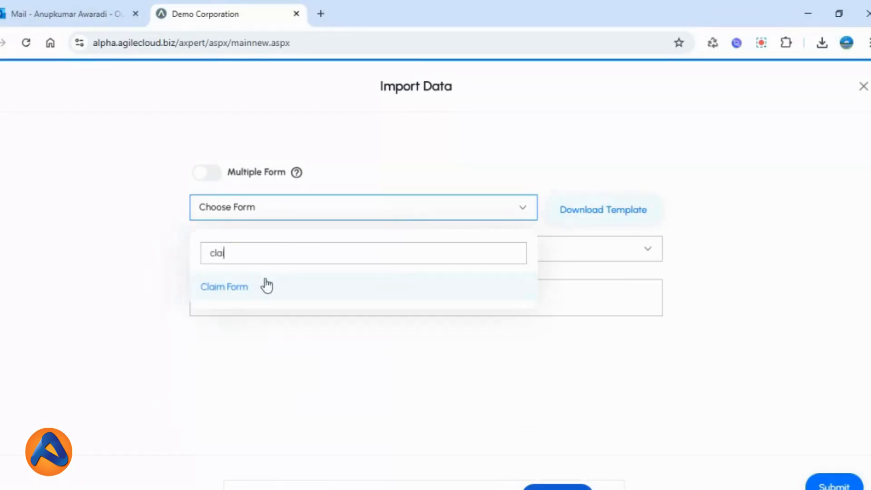
left_click(267, 285)
Upload the filled Claim Form(saclm) workbook from Downloads as the import file
left_click(471, 300)
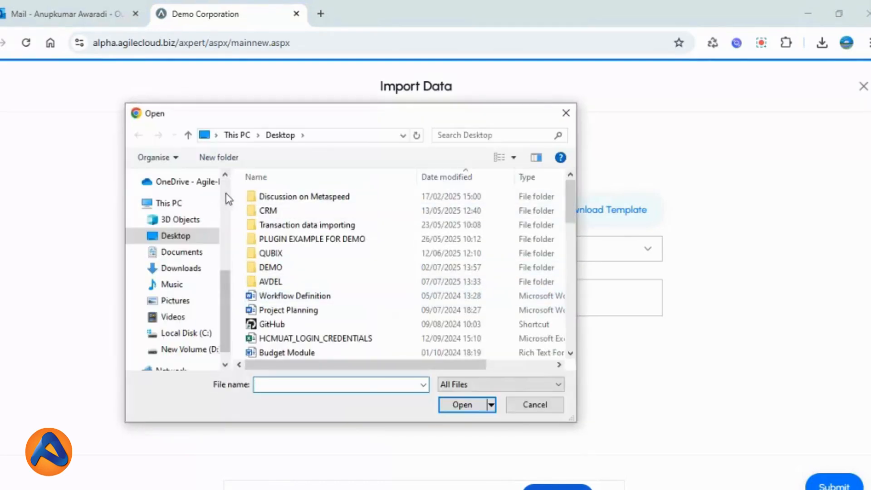
scroll(228, 196, "up", 3)
left_click(178, 219)
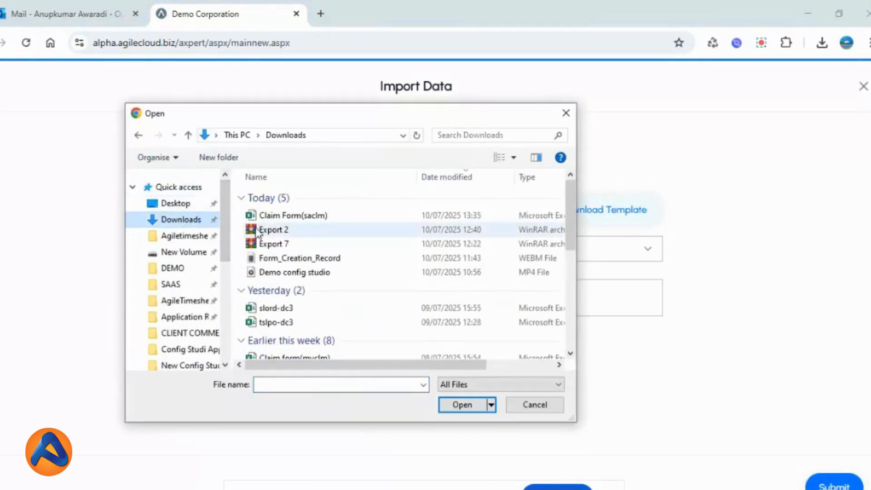
double_click(286, 217)
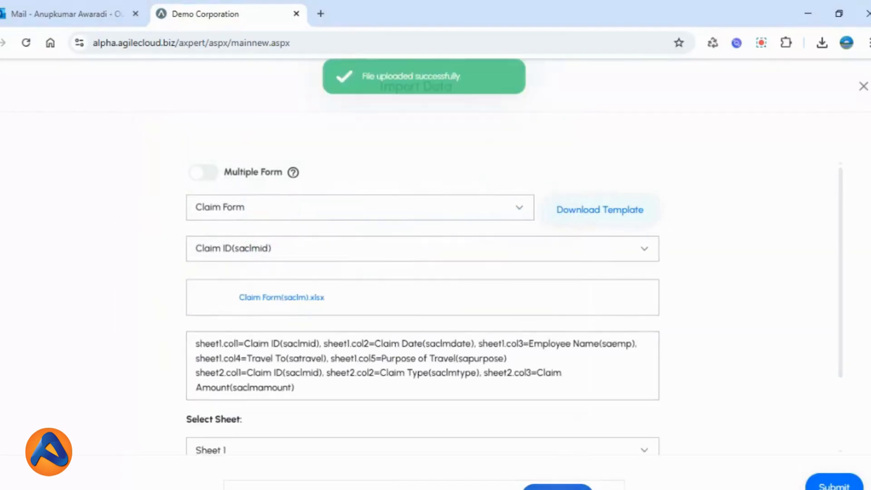
Review the column mapping of Sheet 1 and Sheet 2 in the uploaded workbook
scroll(432, 381, "down", 2)
left_click(236, 404)
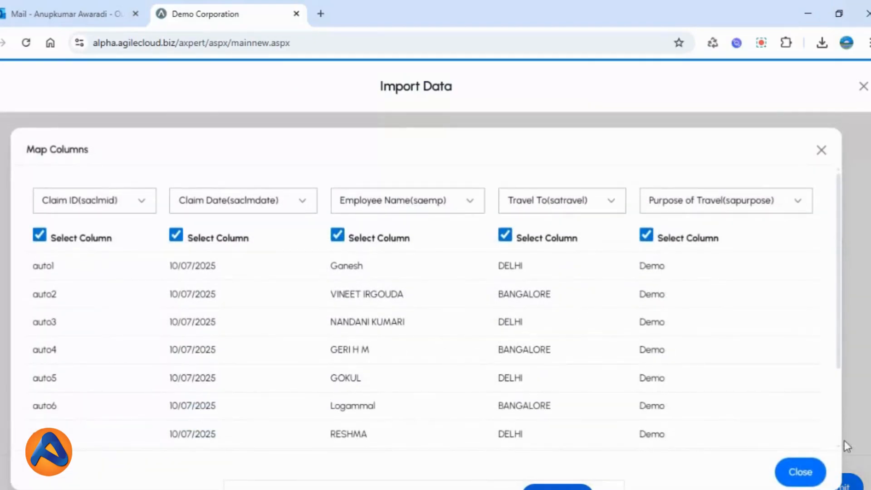
left_click(798, 472)
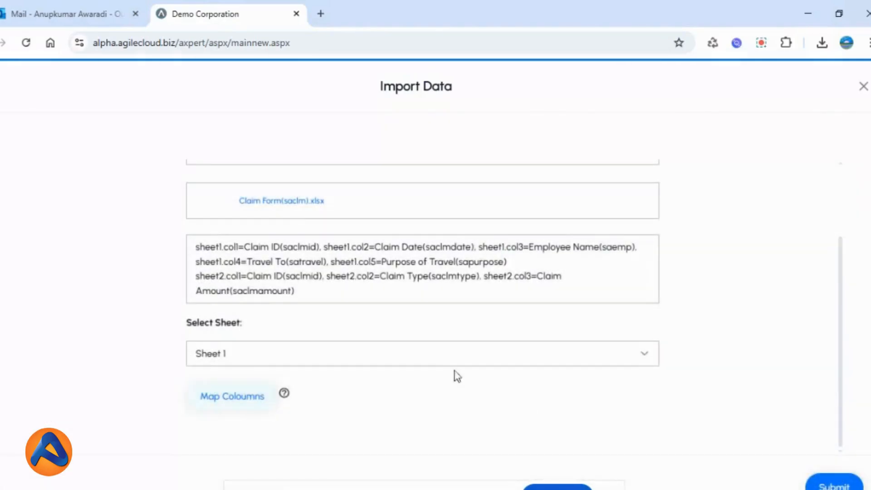
left_click(436, 362)
left_click(234, 461)
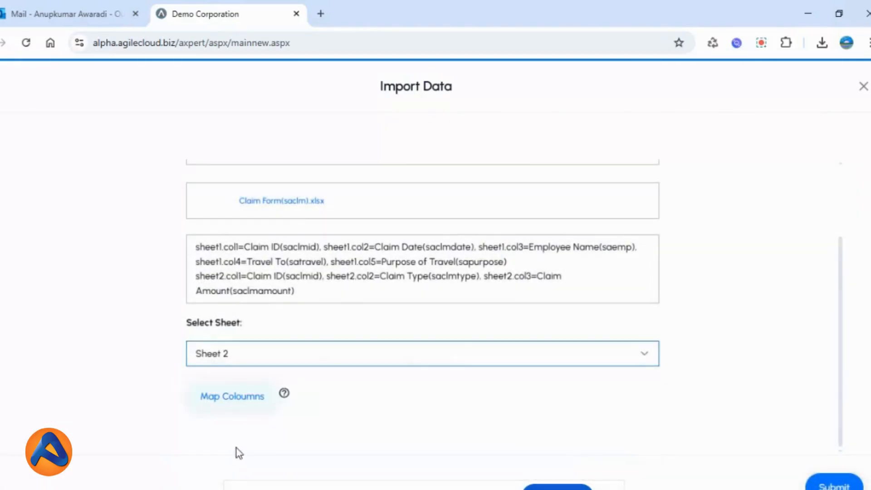
left_click(239, 397)
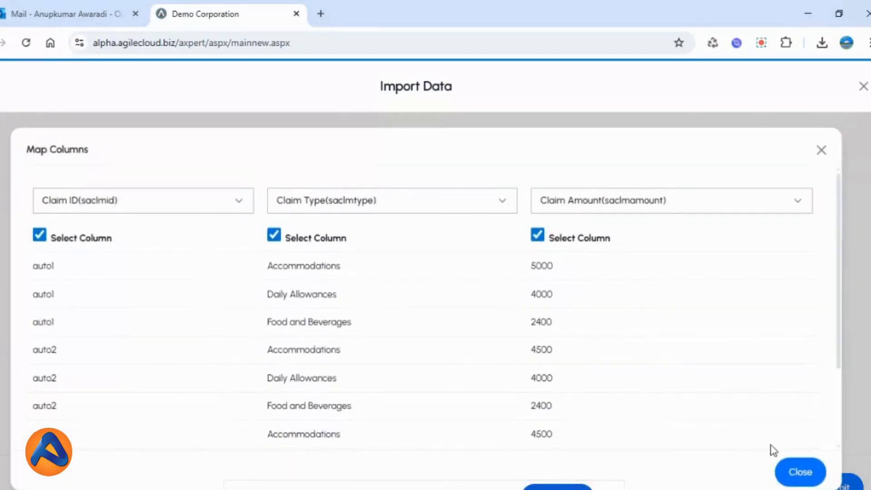
left_click(799, 474)
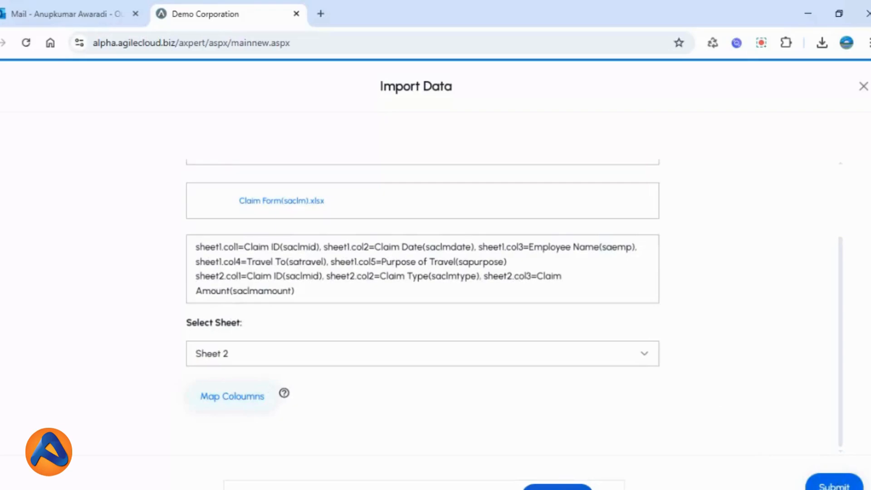
Submit the data import and check its status in the notifications
left_click(834, 485)
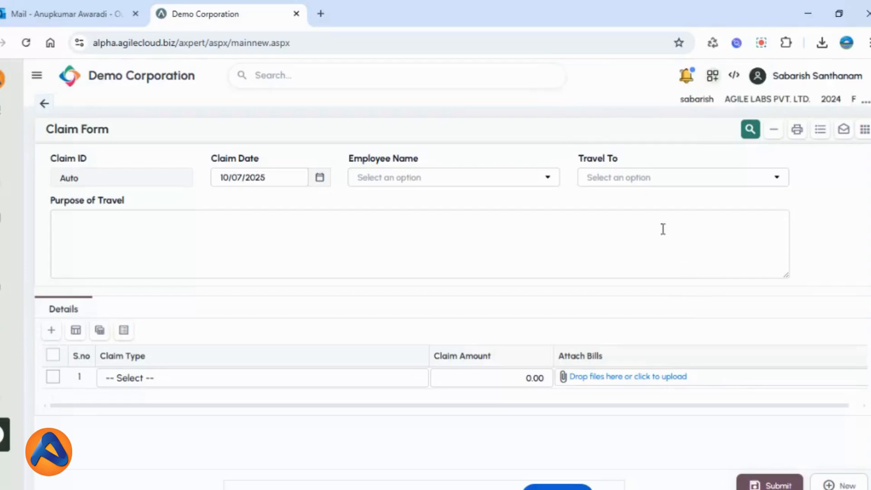
left_click(685, 77)
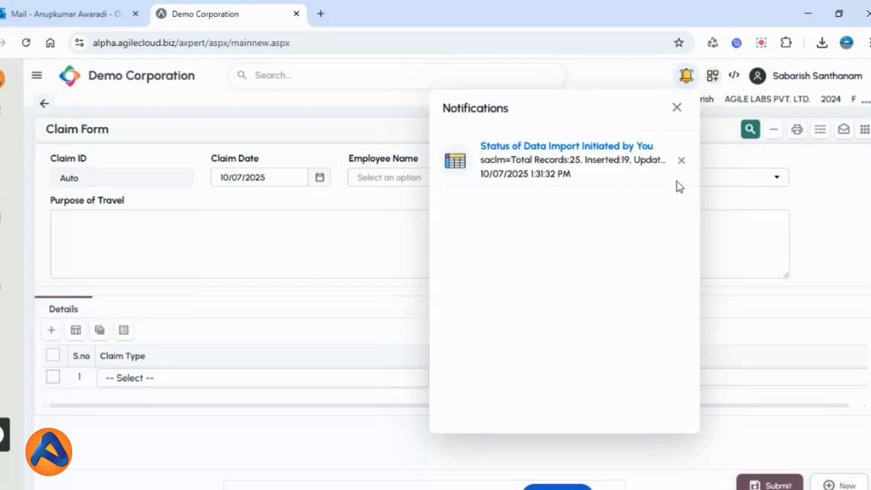
left_click(829, 172)
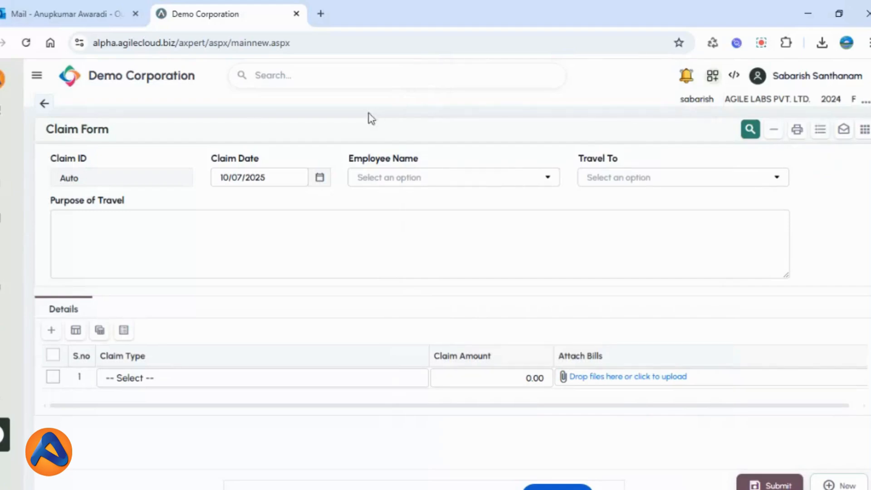
Search for the claim form and open its list of records
left_click(370, 85)
type("claim")
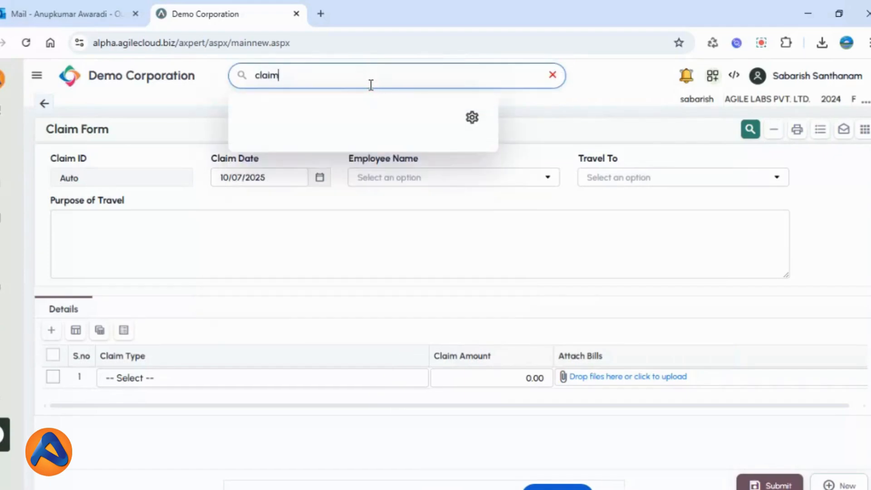
type(" for")
left_click(303, 152)
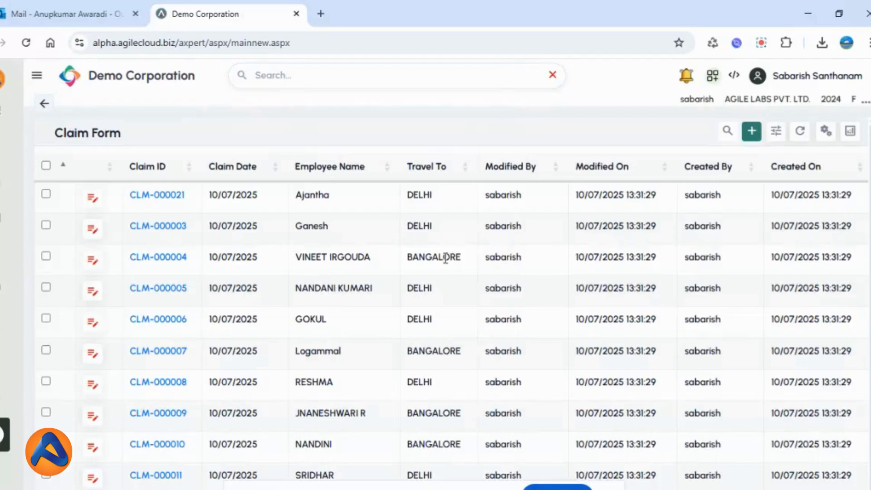
Examine the filter options available for the Claim Form list, from Claim ID to Modified by, and close them unapplied
left_click(775, 132)
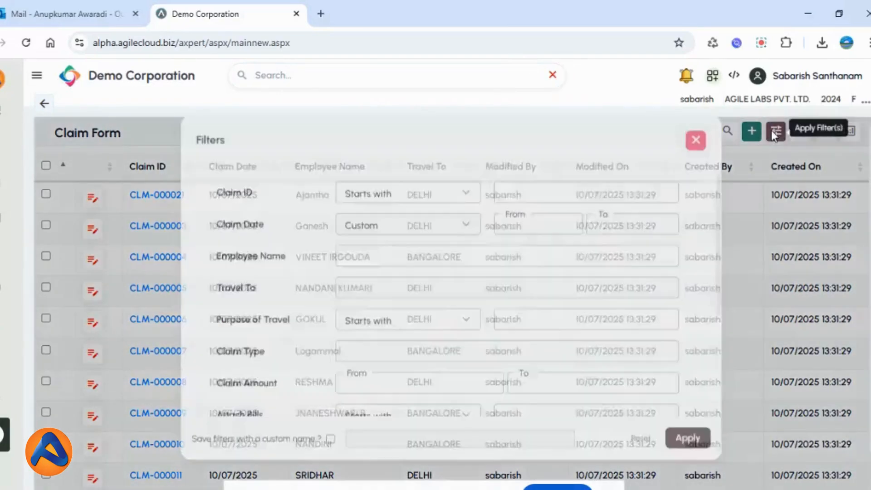
left_click(699, 157)
left_click(825, 132)
left_click(776, 131)
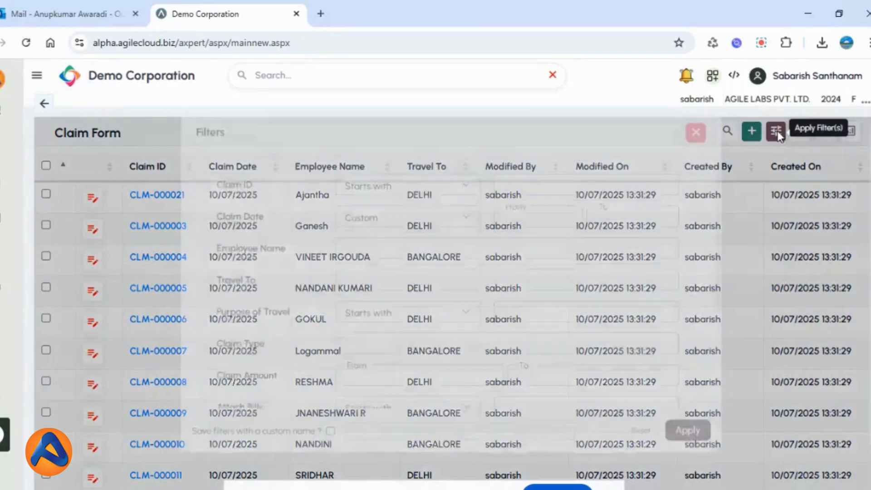
scroll(520, 296, "down", 4)
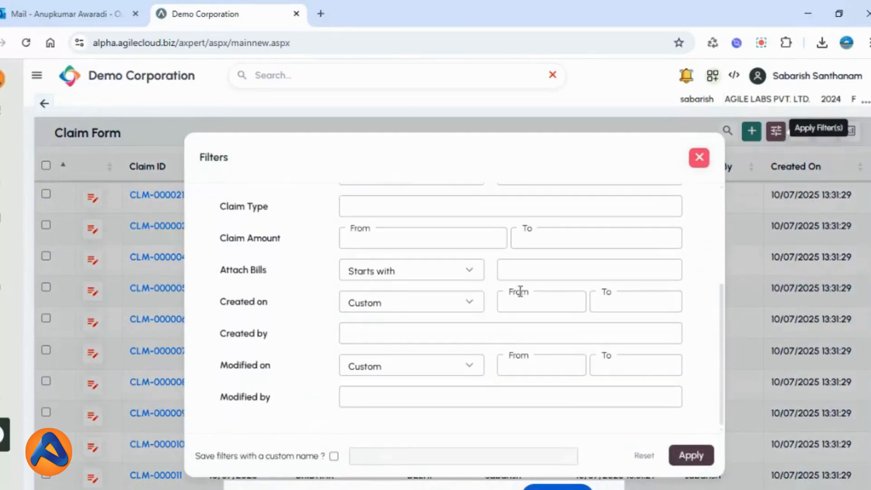
scroll(520, 296, "up", 4)
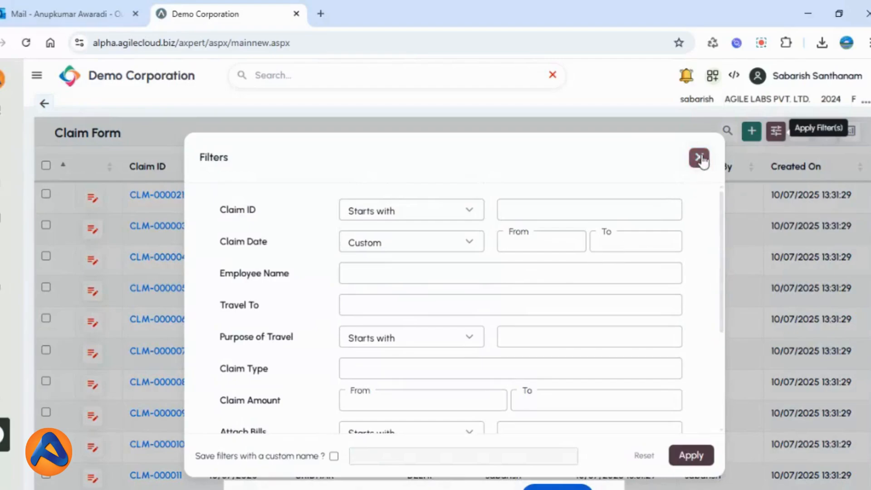
scroll(489, 312, "down", 4)
scroll(487, 309, "up", 3)
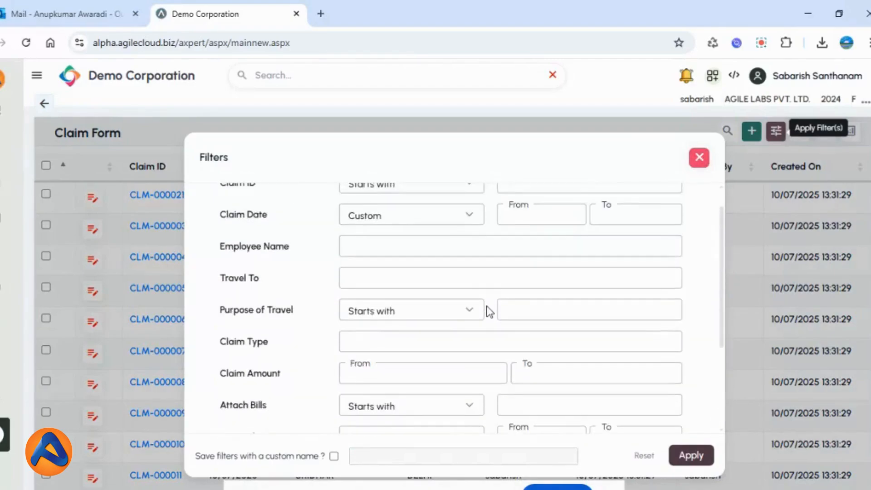
left_click(700, 160)
Examine the Claim Form list's options for view, field captions, field selection, hyperlinks and export
left_click(826, 136)
mouse_move(792, 204)
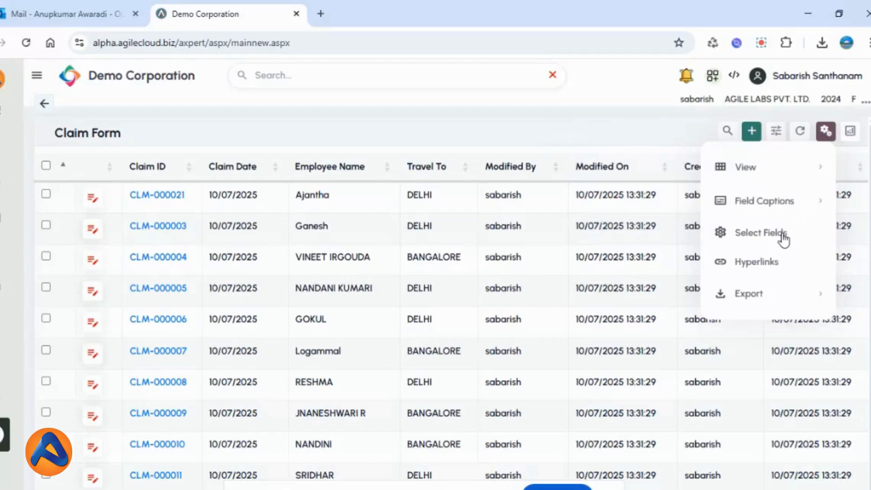
left_click(784, 237)
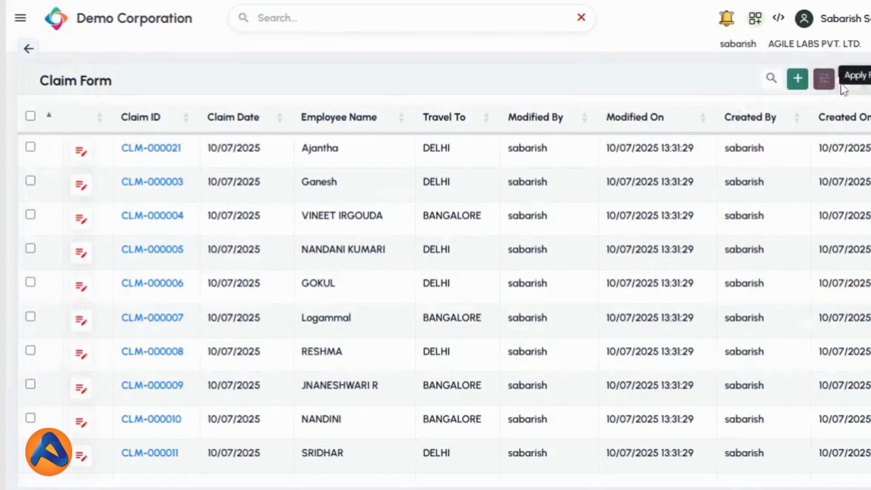
mouse_move(870, 80)
mouse_move(852, 124)
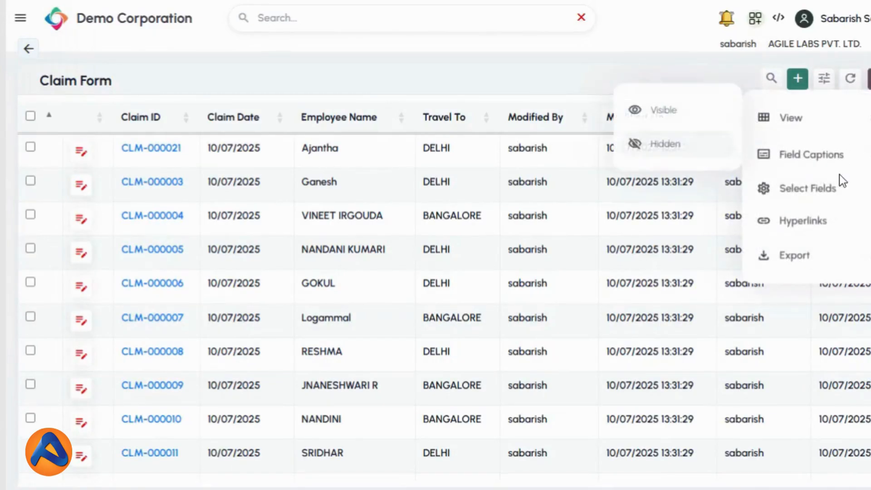
mouse_move(825, 264)
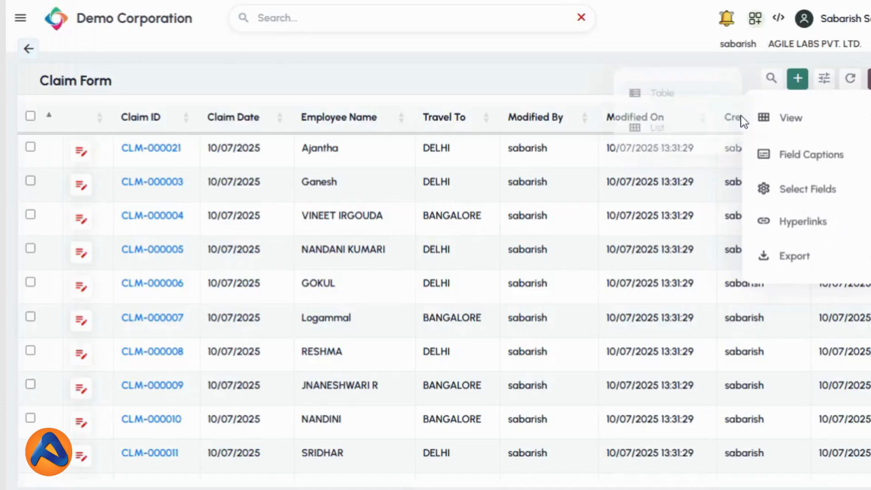
Open the first claim record in the list, expand its Details section, and open the record in the editable form
left_click(167, 156)
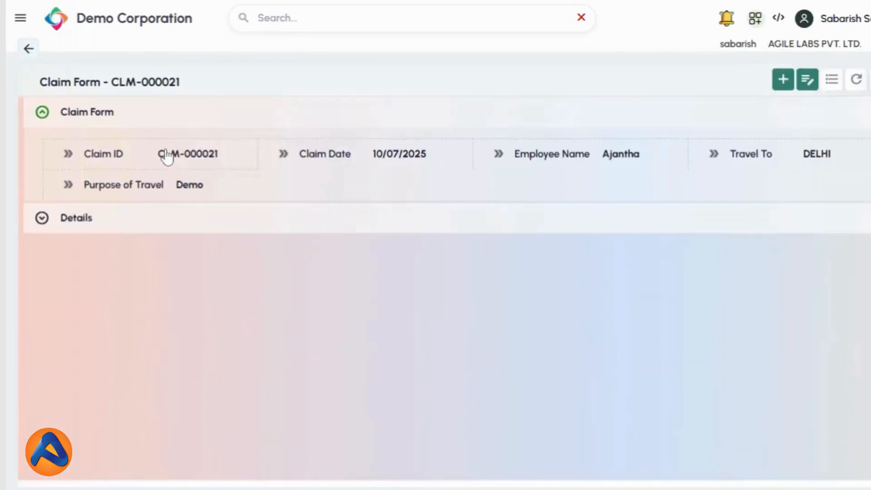
left_click(44, 220)
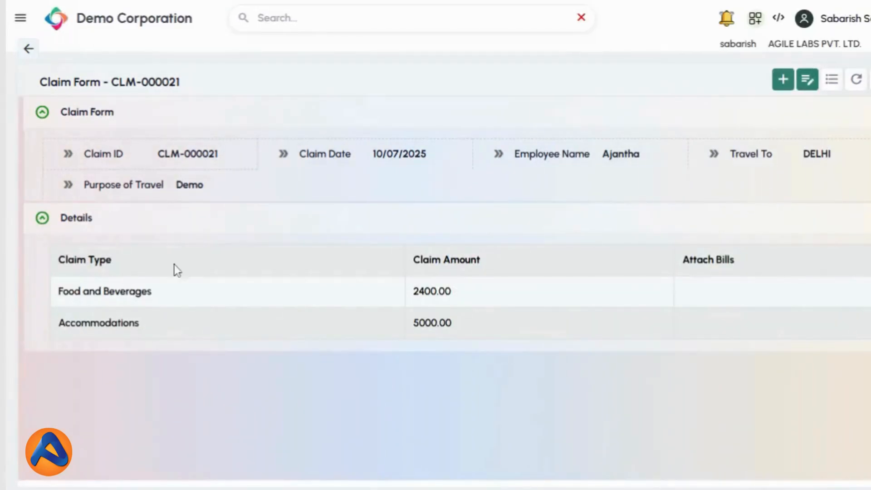
left_click(809, 80)
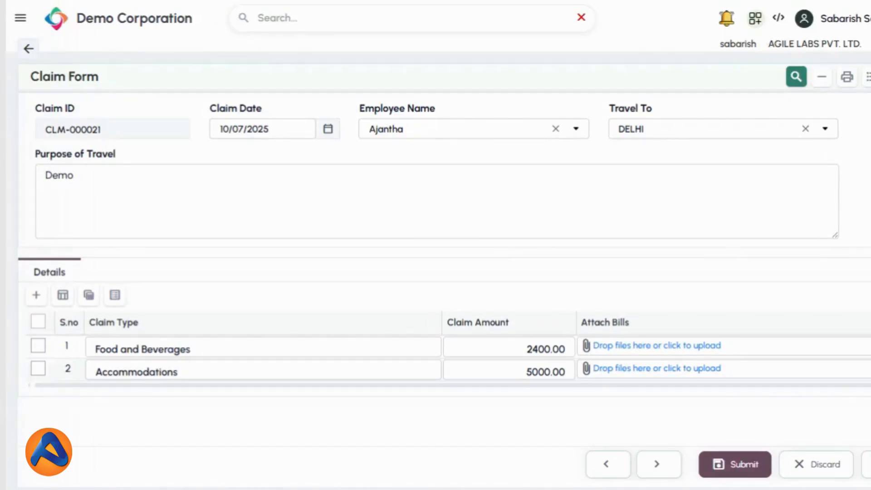
Leave the claim record and open the Analytics page
left_click(20, 18)
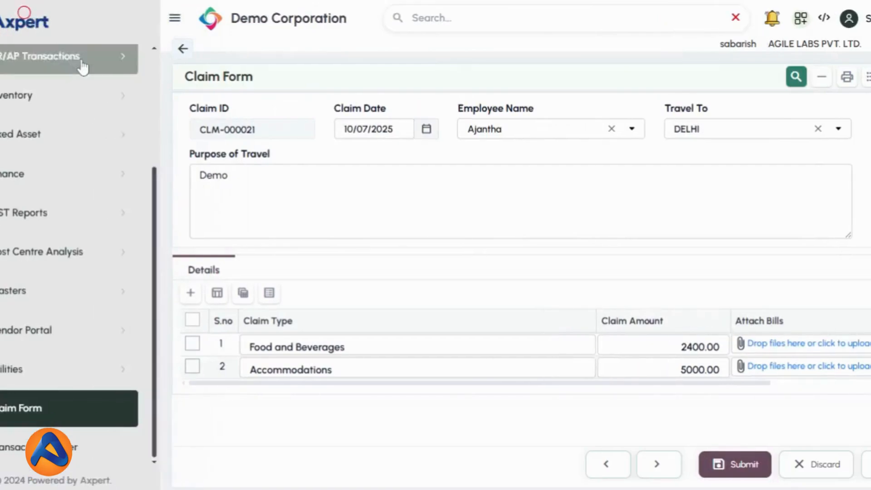
scroll(142, 110, "up", 4)
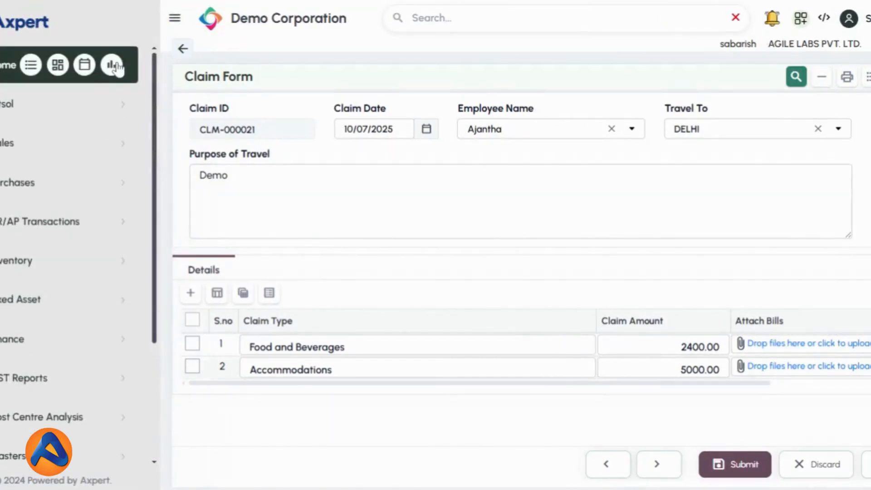
left_click(112, 65)
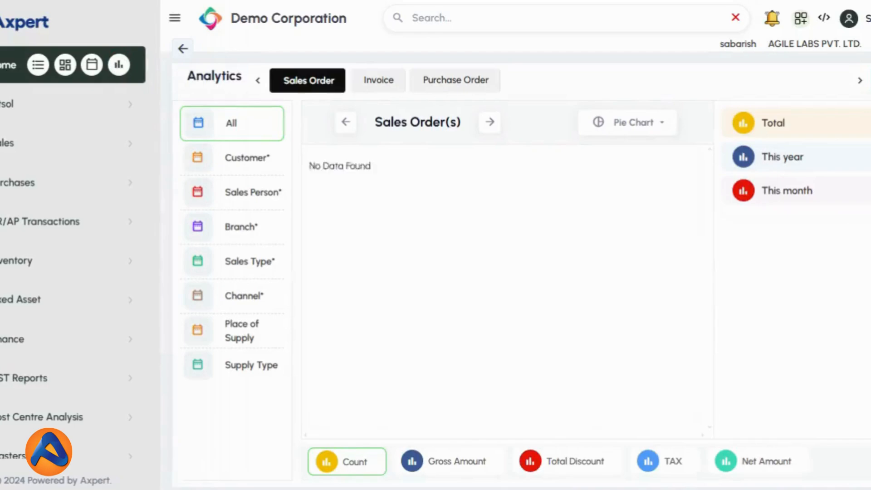
Add the Claim Form entity to Analytics and apply the change for all users
left_click(870, 81)
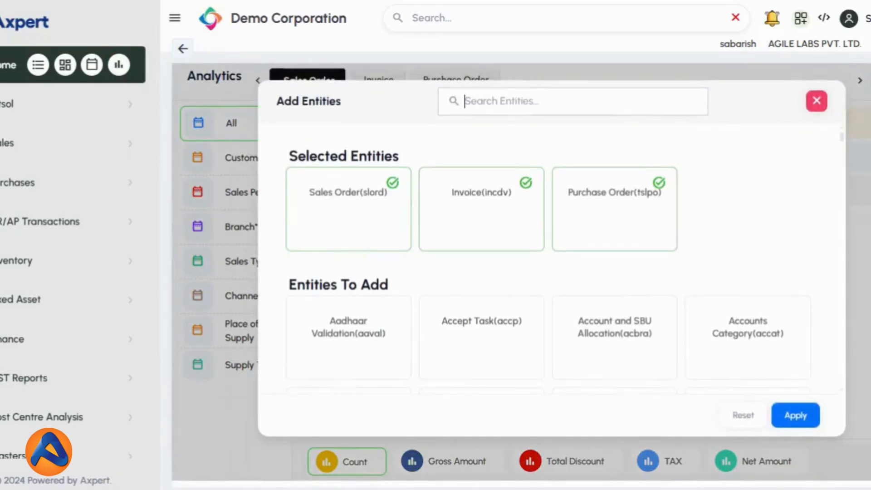
type("cla")
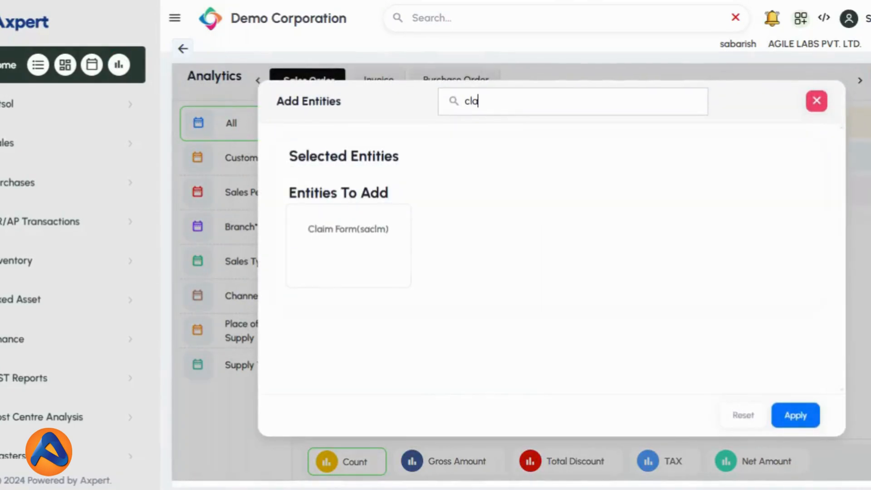
left_click(376, 225)
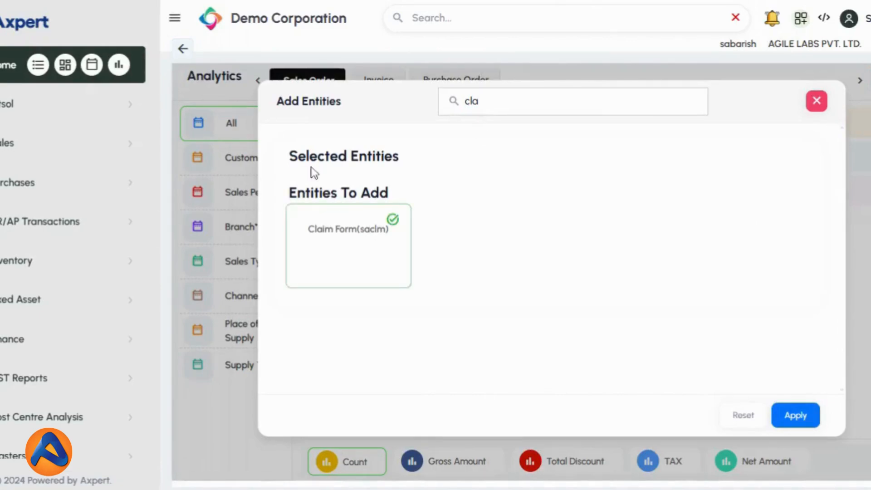
left_click(175, 19)
left_click(726, 421)
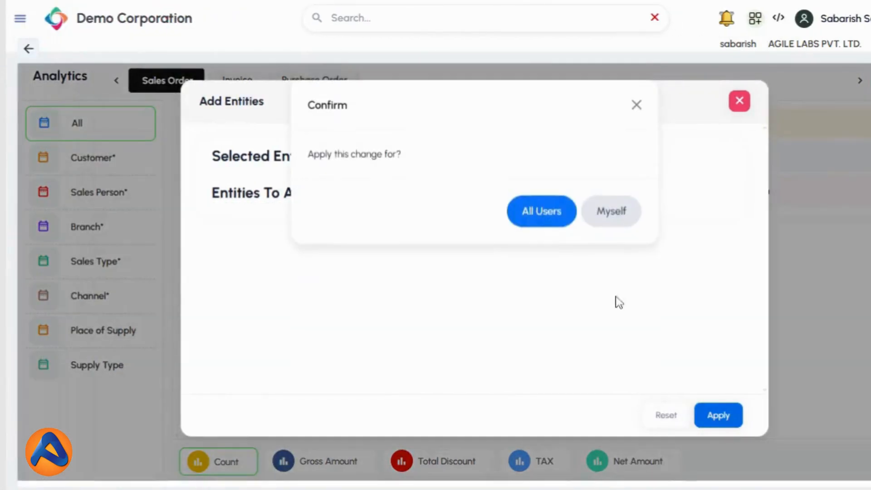
left_click(552, 209)
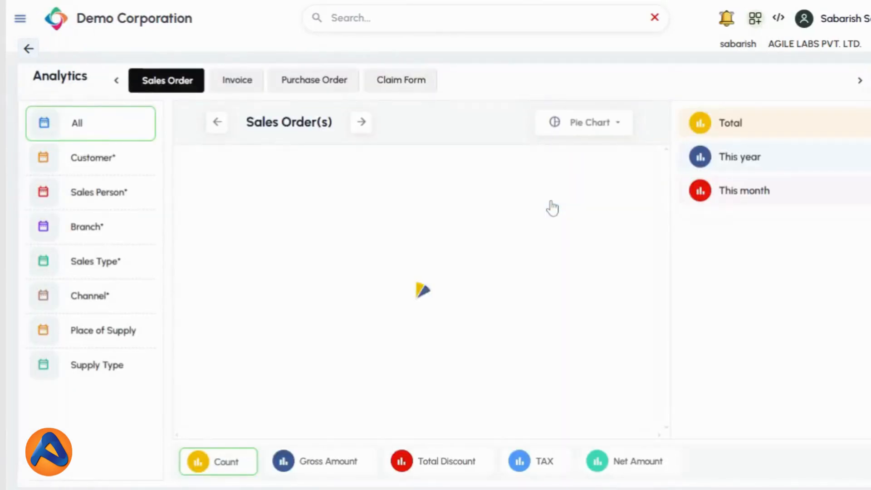
In the Claim Form analytics, remove Claim ID and Attach Bills from the group fields and apply the change for all users
left_click(409, 83)
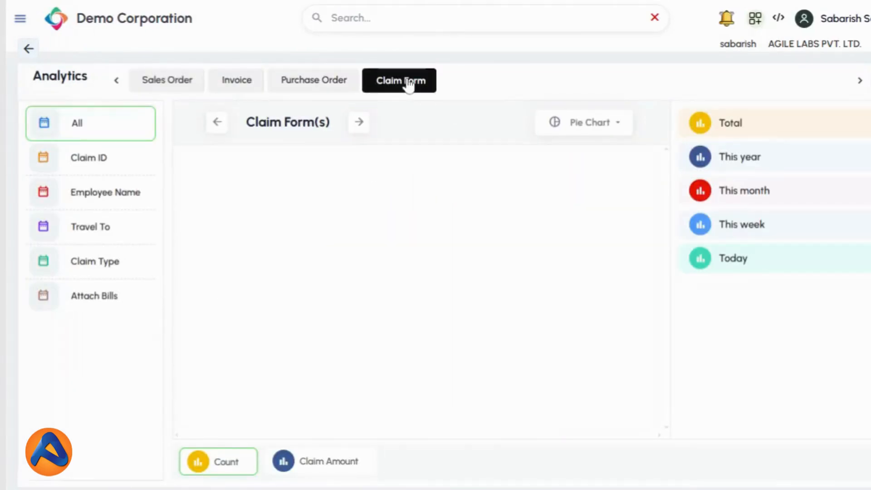
left_click(105, 160)
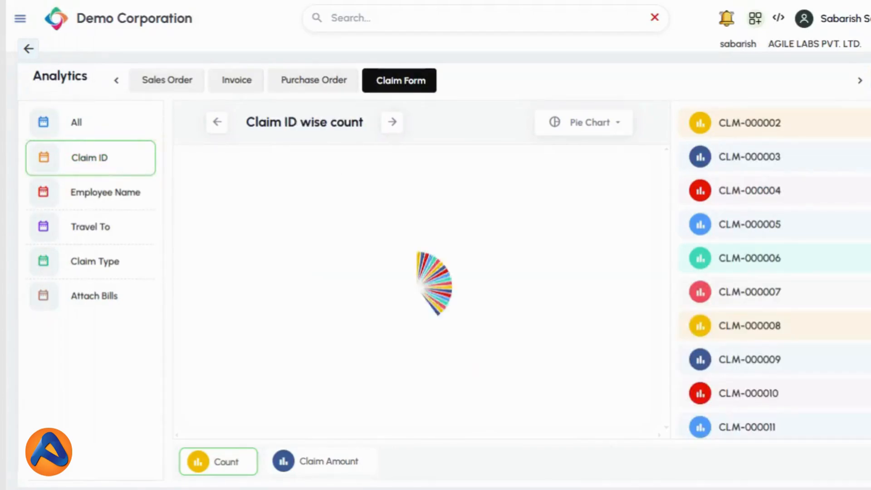
left_click(870, 80)
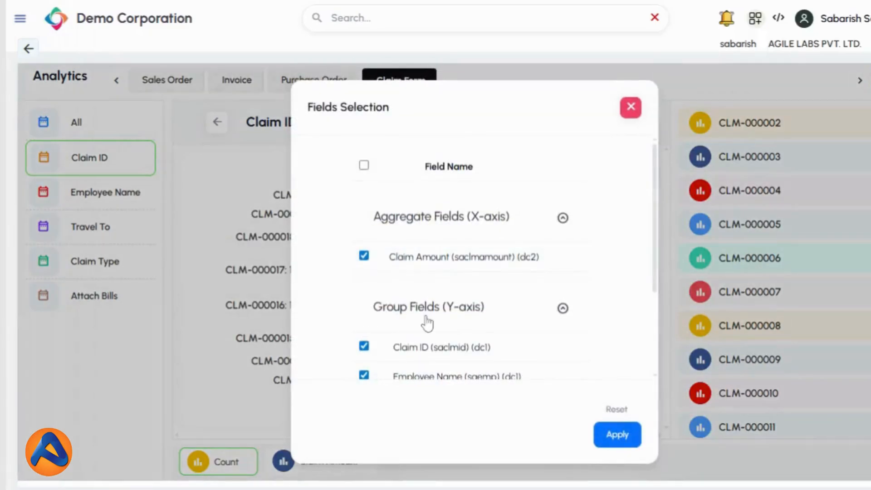
left_click(365, 347)
scroll(447, 322, "down", 3)
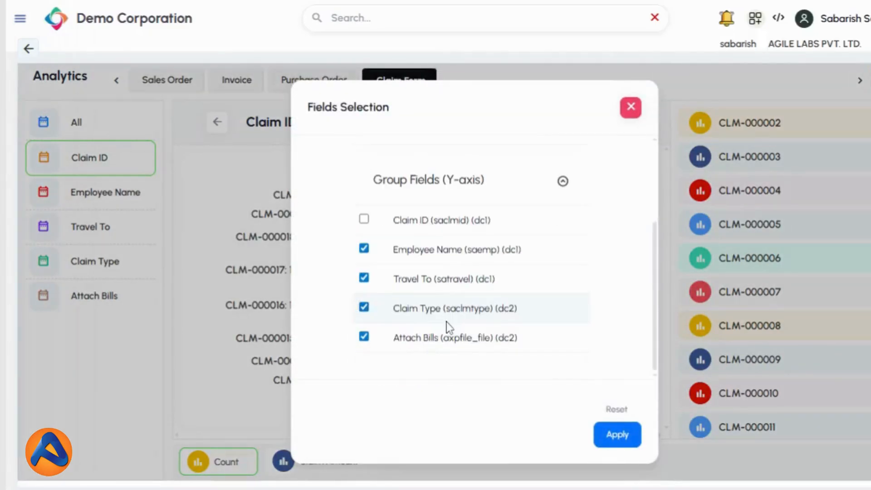
left_click(364, 337)
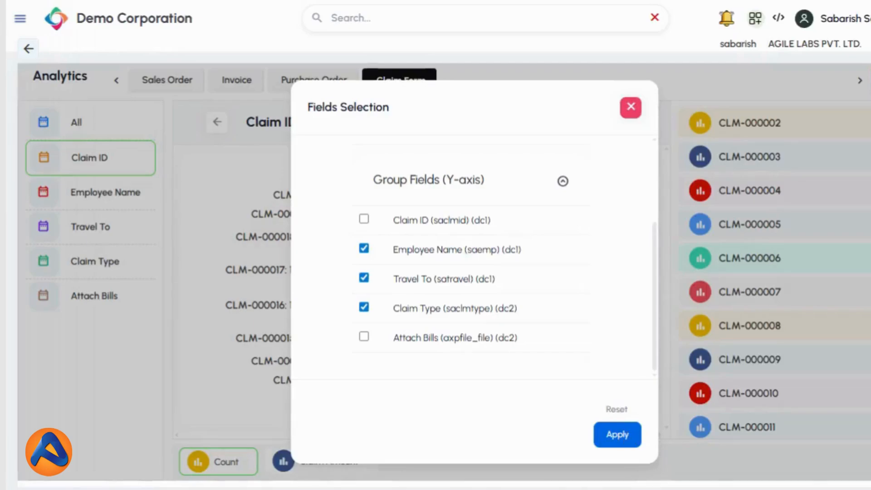
left_click(626, 435)
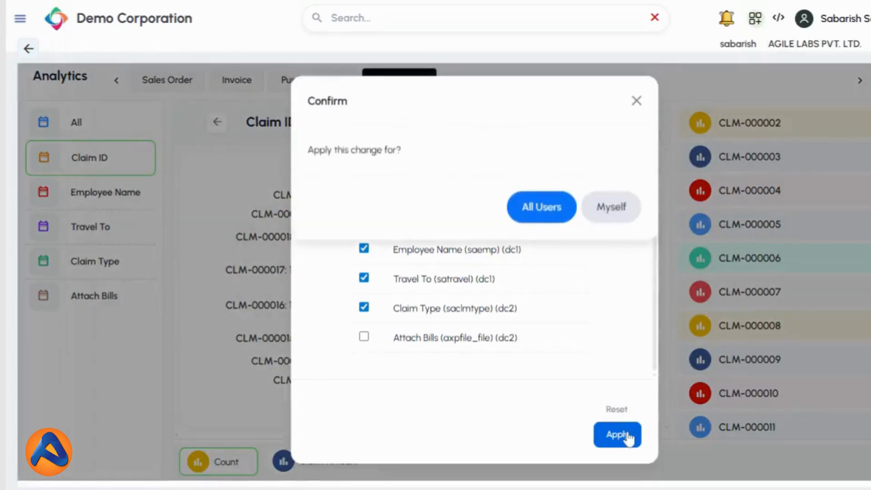
left_click(537, 221)
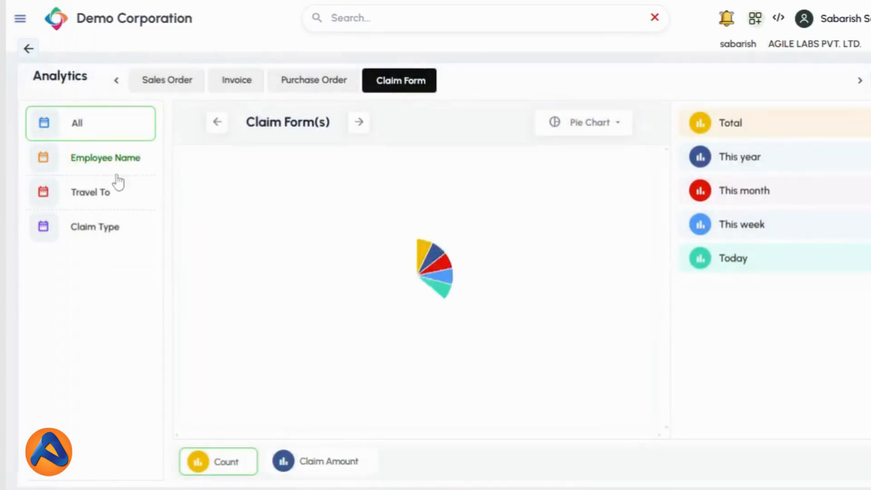
View the claim count charts by Employee Name, Travel To and Claim Type, and return to the Employee Name chart
left_click(103, 159)
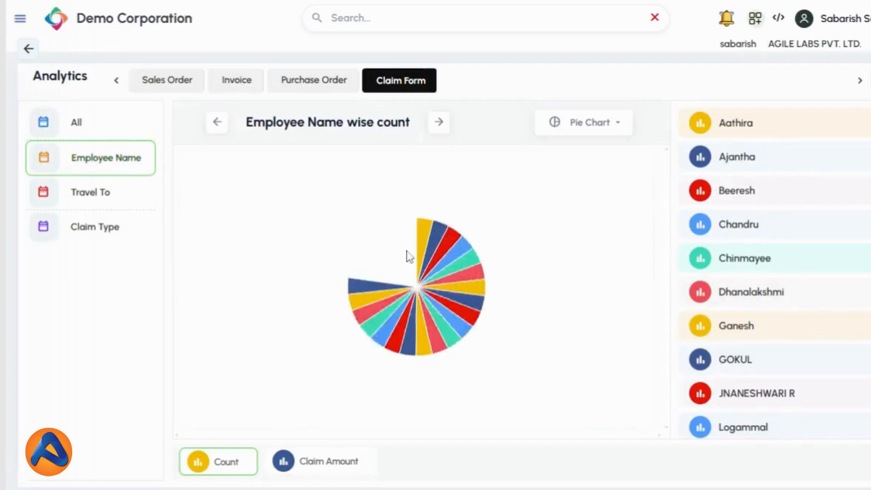
left_click(100, 207)
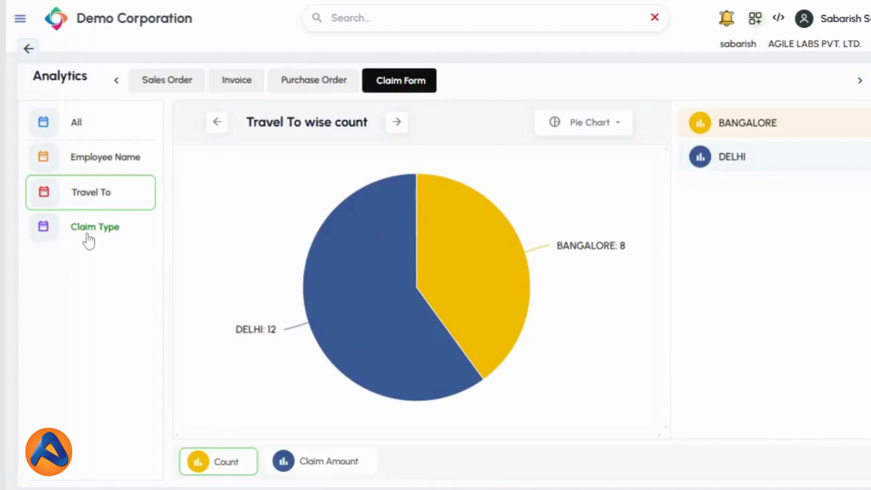
left_click(88, 239)
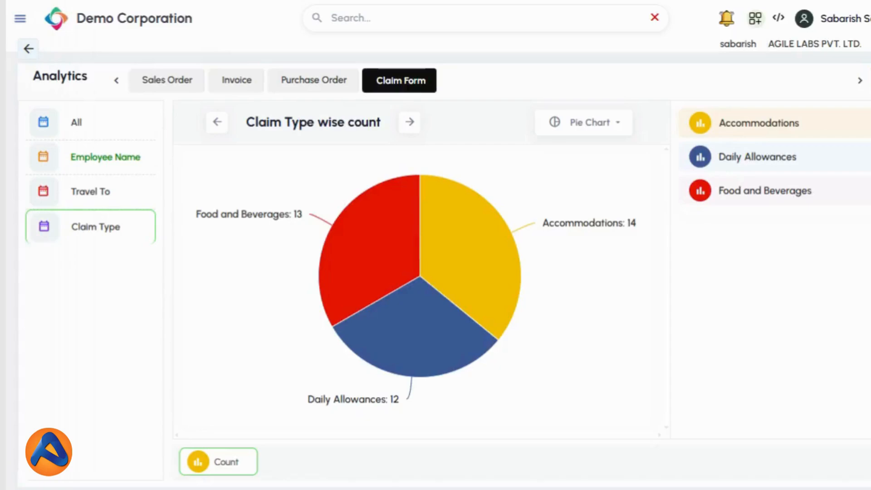
left_click(109, 167)
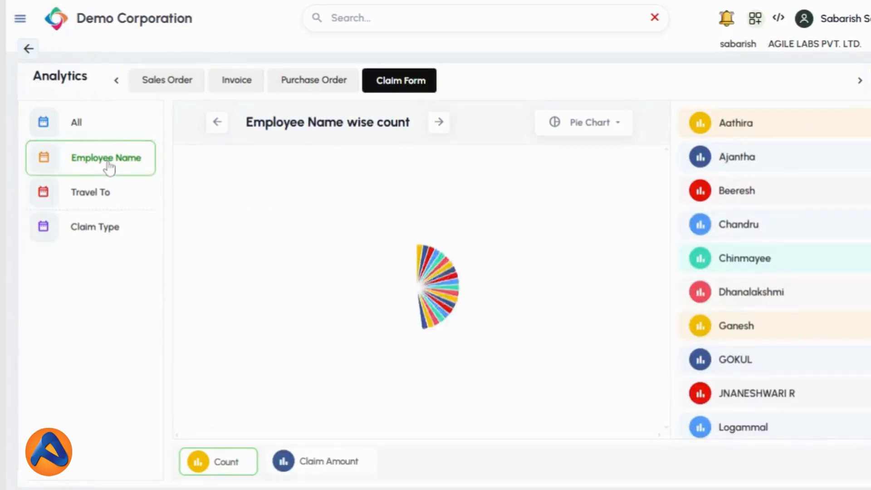